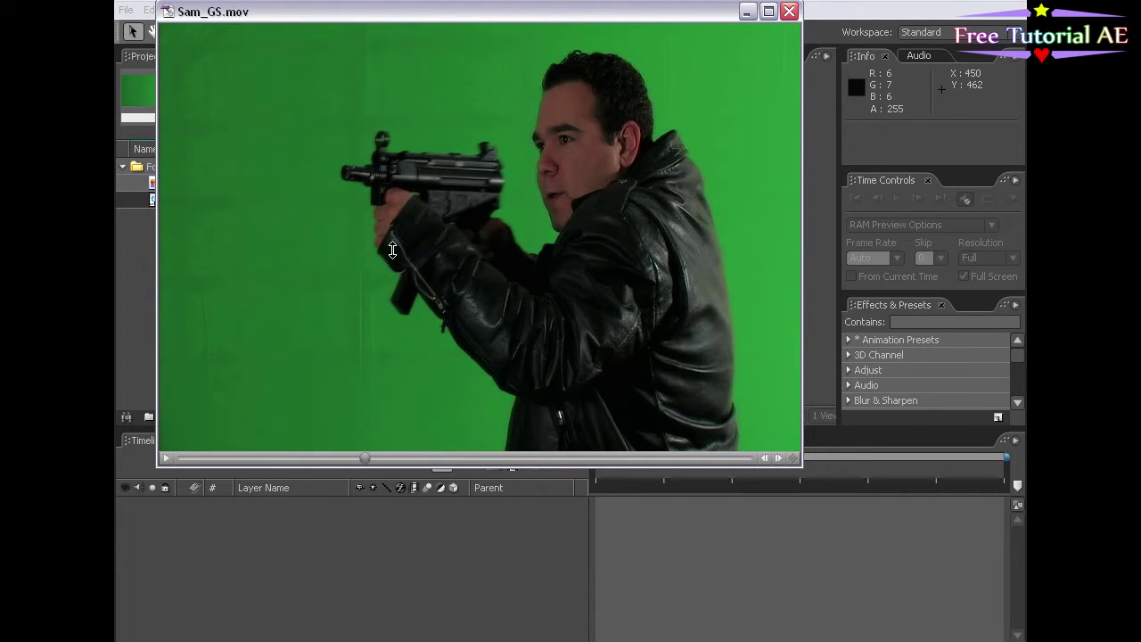
Step: Close the Sam_GS.mov footage preview and create a new composition from the Sam_GS.mov clip
left_click_drag(721, 11, 712, 98)
left_click(784, 76)
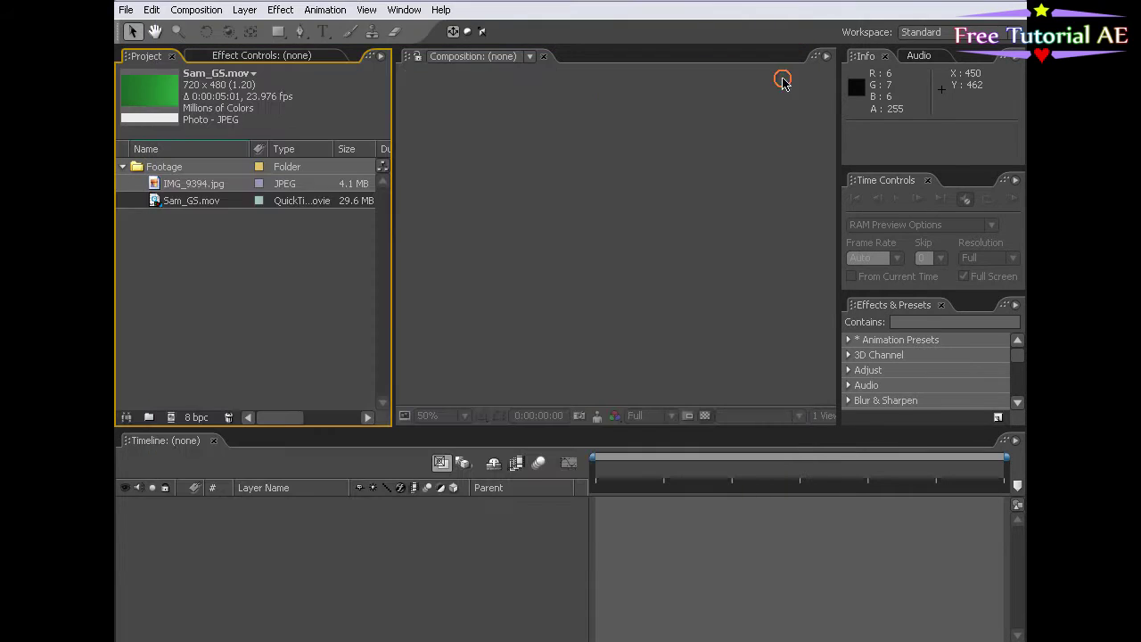
left_click(331, 292)
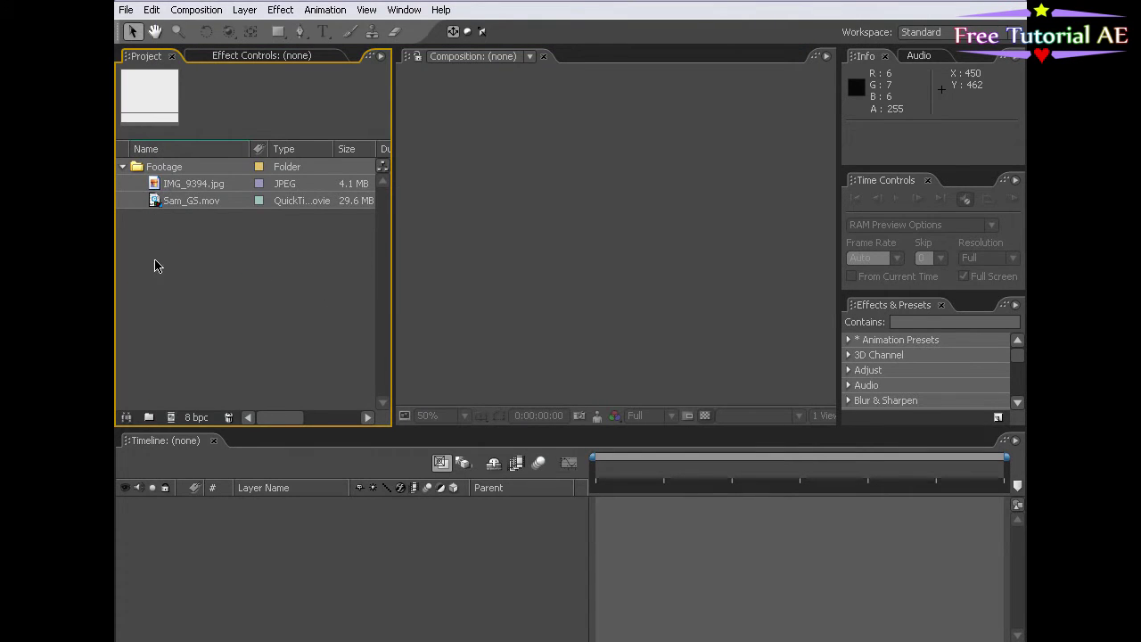
left_click_drag(159, 204, 575, 243)
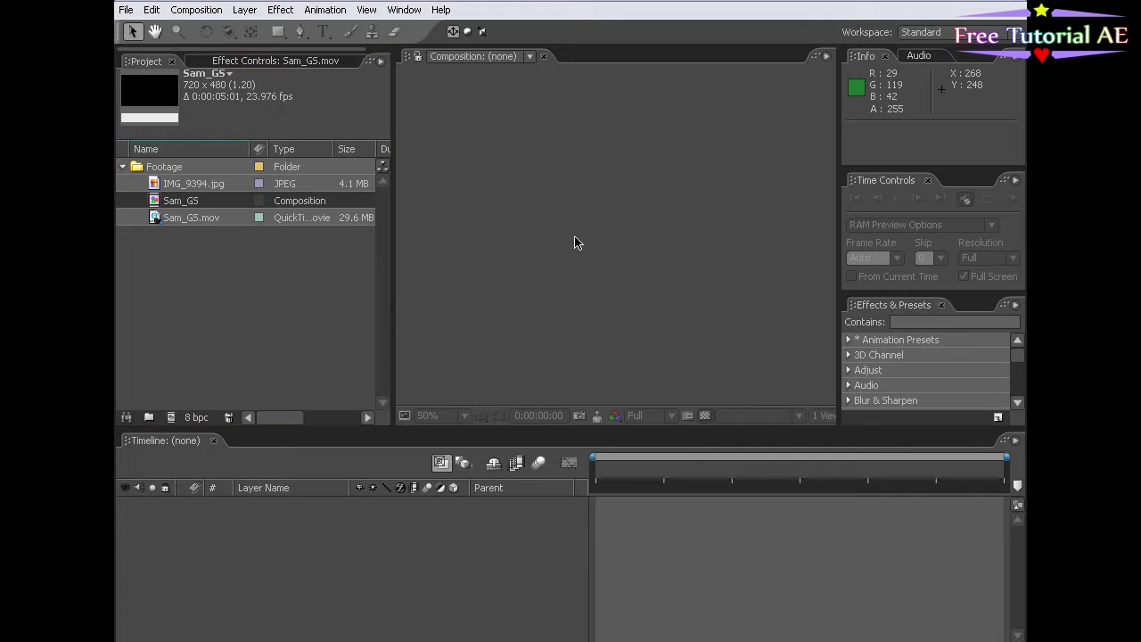
Step: Scrub the composition to 0:00:02:02 and examine the green-screen footage of the man up close
left_click_drag(619, 469, 764, 486)
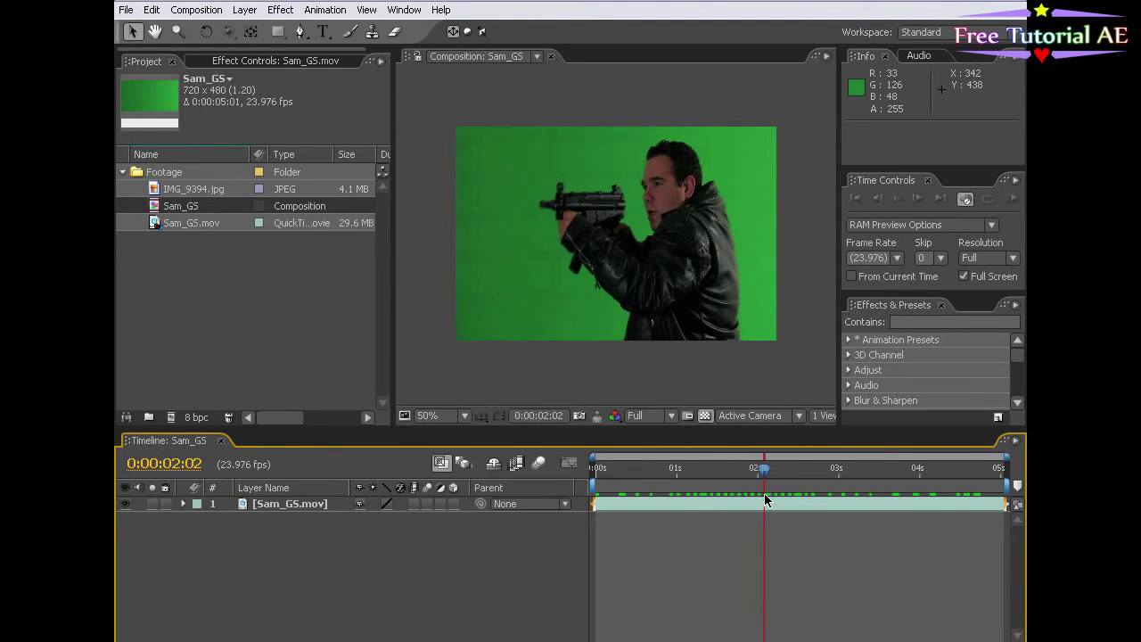
scroll(706, 379, "up", 1)
key("space")
left_click_drag(720, 263, 654, 295)
scroll(651, 301, "down", 1)
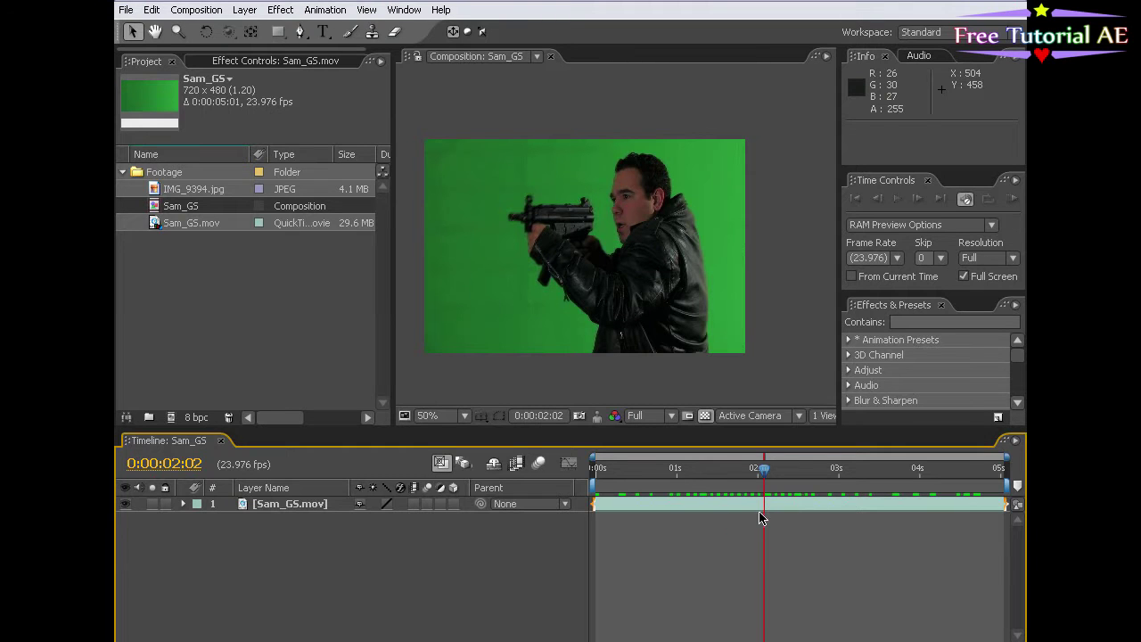
scroll(591, 285, "up", 1)
key("space")
left_click_drag(619, 270, 636, 283)
scroll(637, 282, "down", 1)
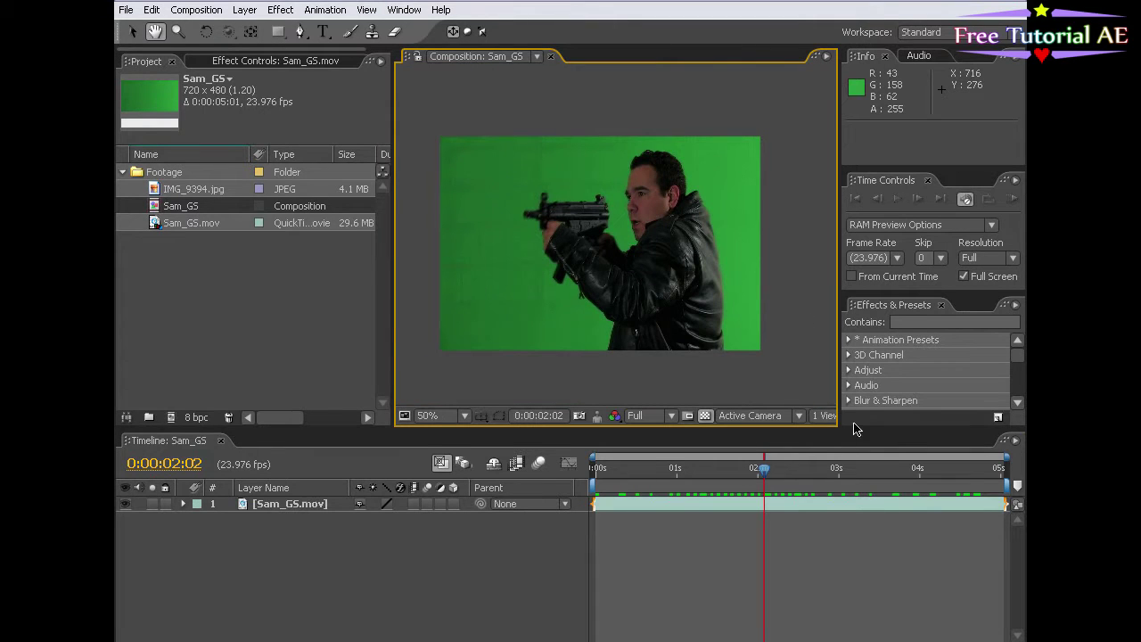
Step: Apply Keylight to the Sam_GS.mov layer at 0:00:03:19 and sample the green backdrop beside the face as its Screen Colour
left_click_drag(799, 467, 902, 488)
left_click(790, 508)
left_click(707, 566)
left_click(479, 203)
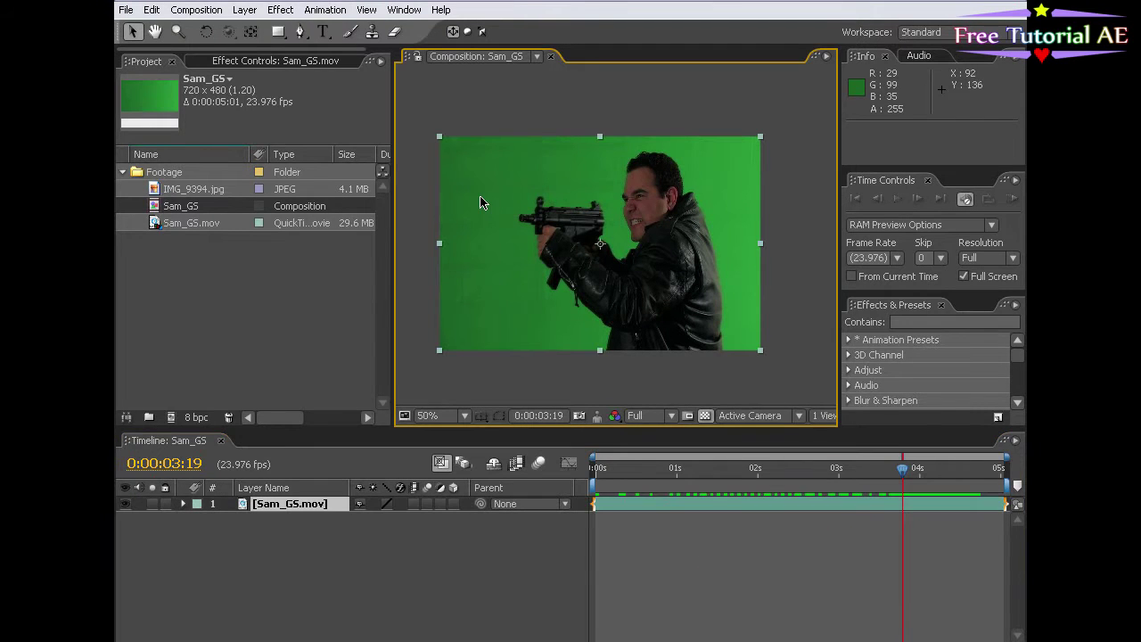
left_click(280, 9)
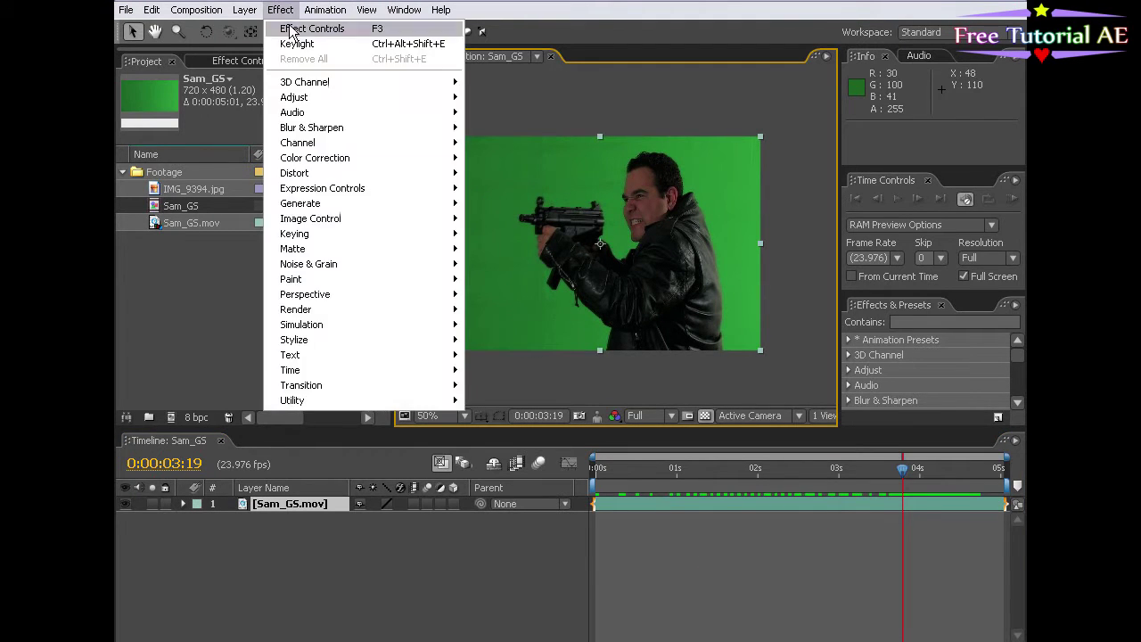
mouse_move(328, 249)
left_click(504, 346)
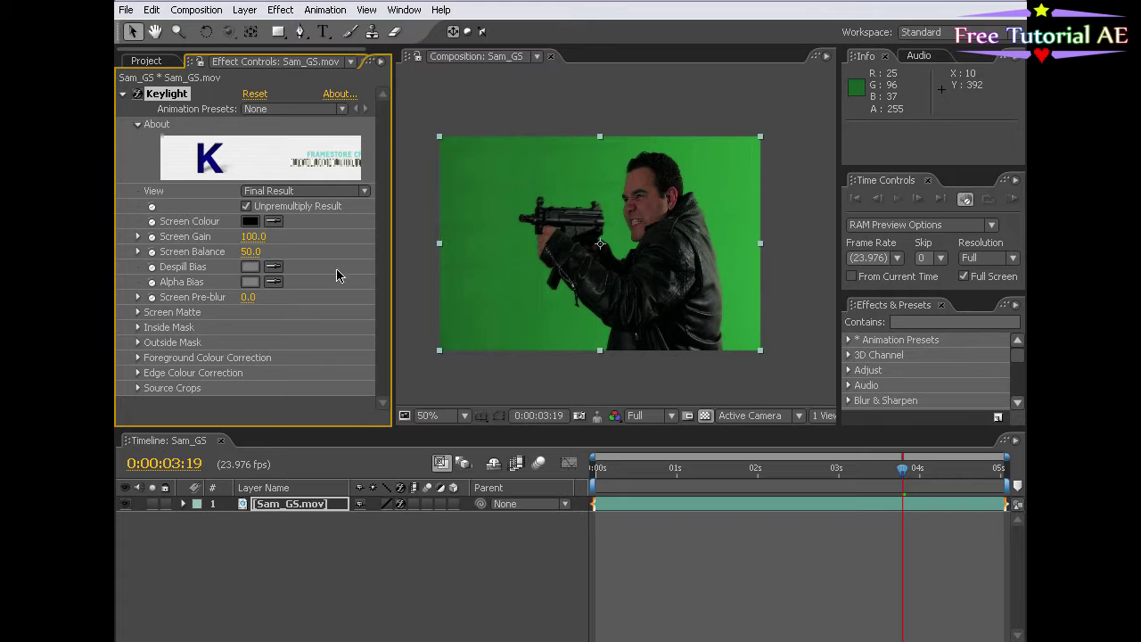
left_click(273, 222)
left_click(613, 186)
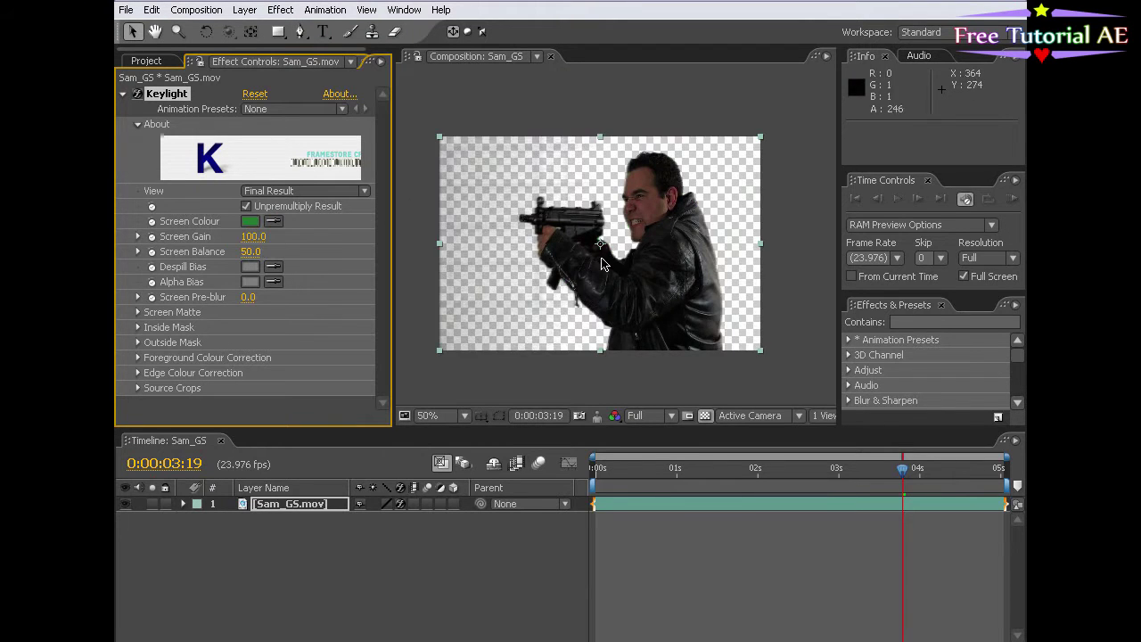
Step: Inspect the keyed footage against both the black background and the transparency grid
key("period")
left_click(706, 417)
left_click(706, 416)
left_click(706, 416)
left_click(707, 416)
left_click(706, 416)
key("comma")
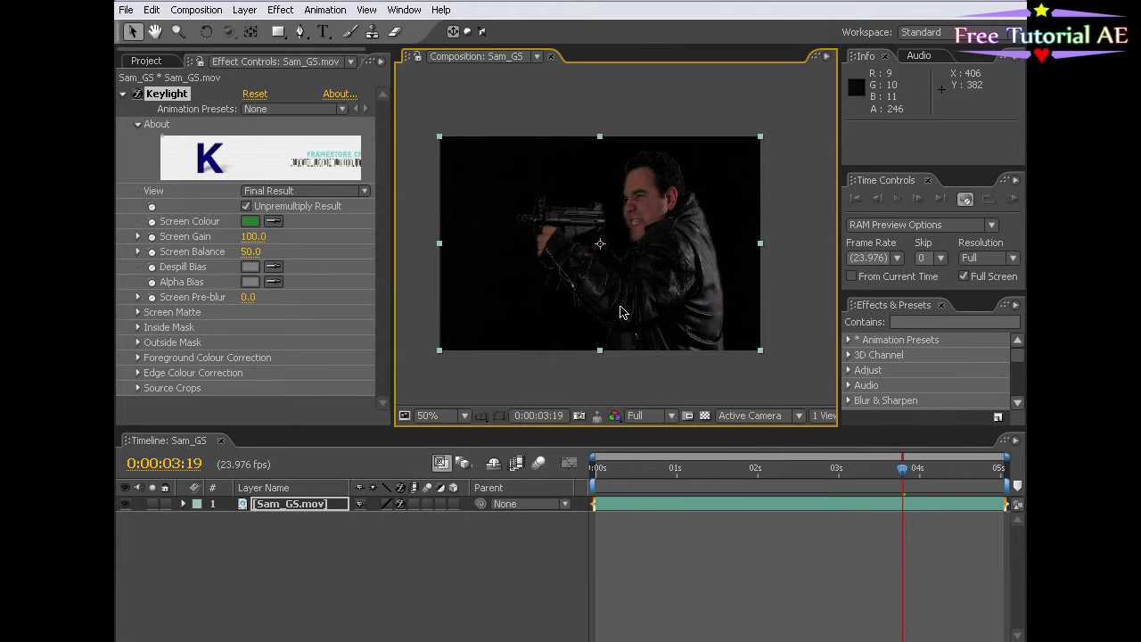
left_click_drag(622, 312, 624, 292)
left_click(705, 416)
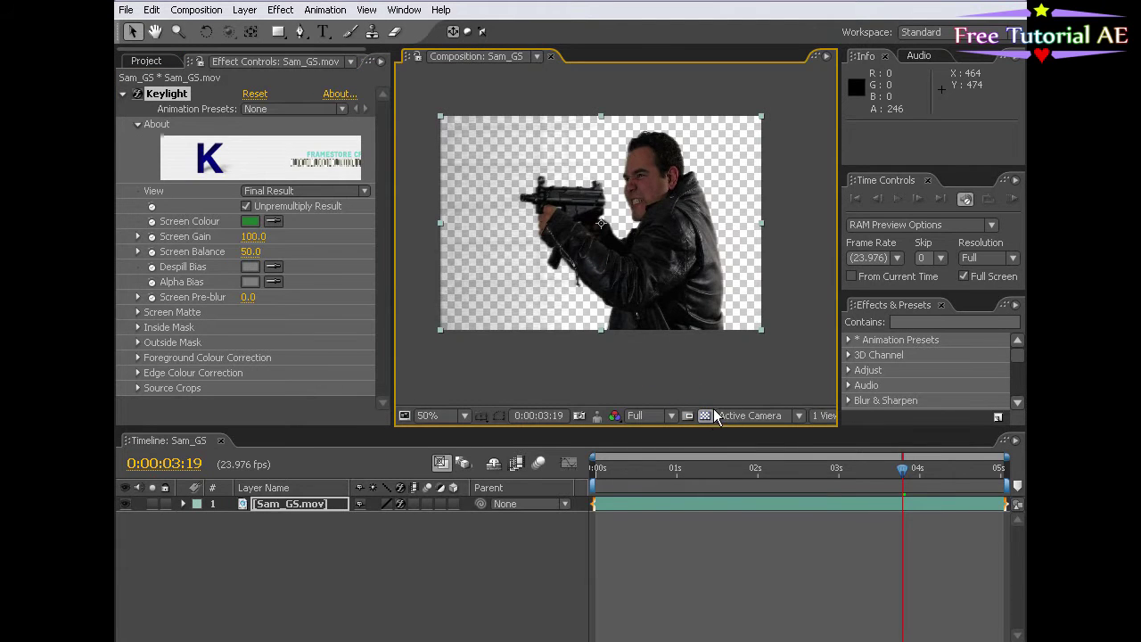
left_click(706, 417)
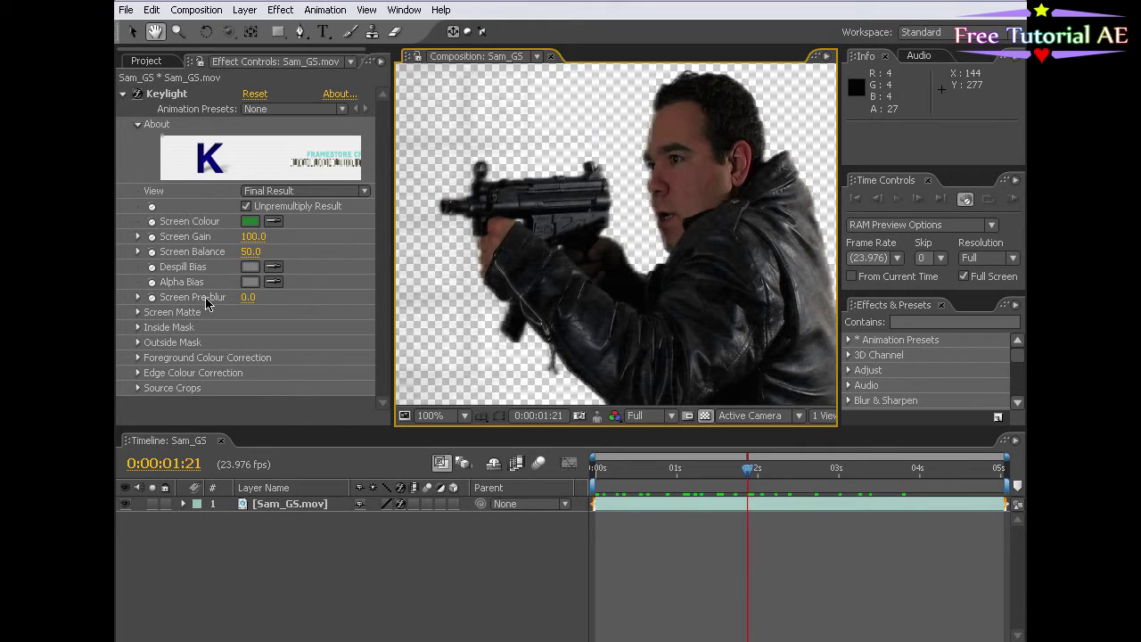
Step: Set Keylight's Screen Pre-blur to 3
left_click(246, 298)
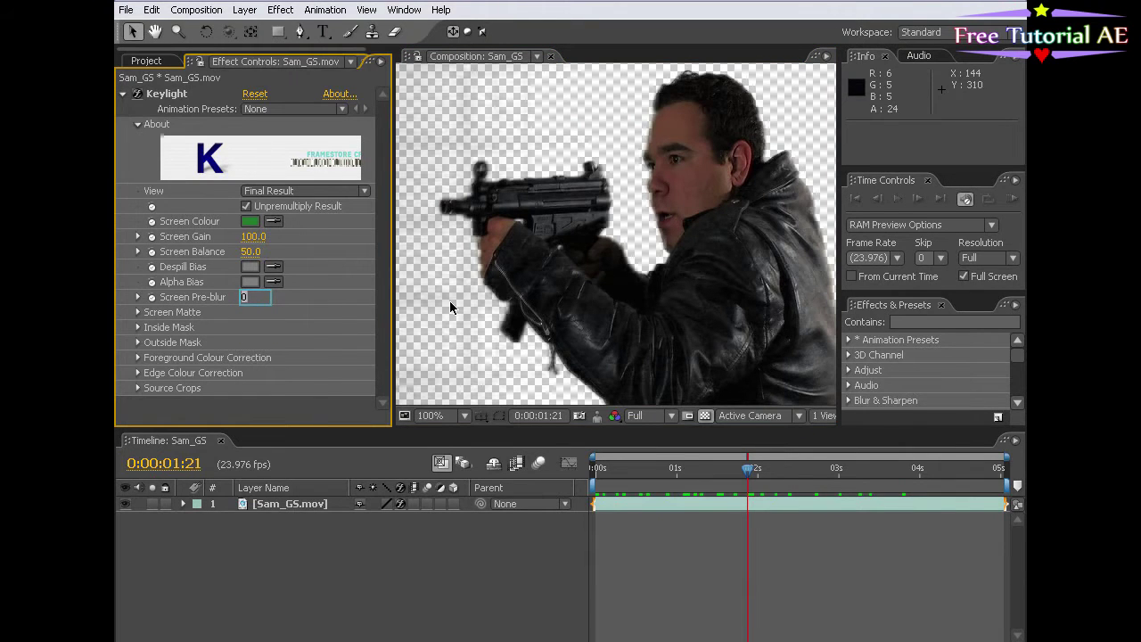
type("3")
key("Return")
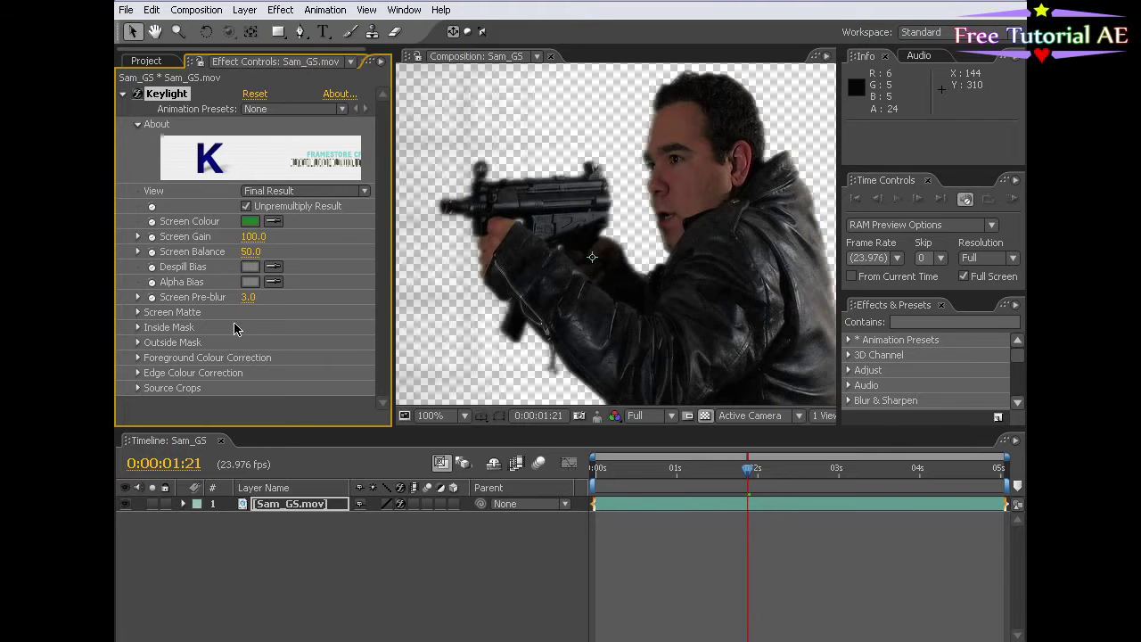
Step: Set the Screen Pre-blur to 2.5 while viewing the Screen Matte, and return the Keylight view to Final Result
left_click(276, 192)
left_click(281, 103)
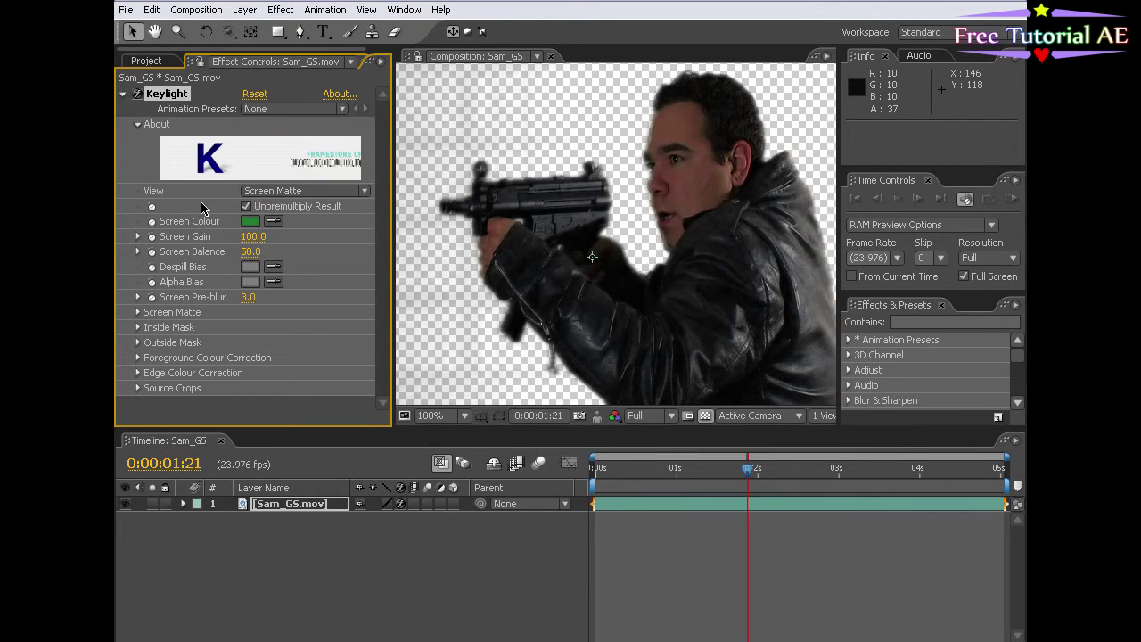
left_click_drag(248, 296, 226, 296)
left_click(249, 300)
type("2.5")
key("Return")
left_click(267, 190)
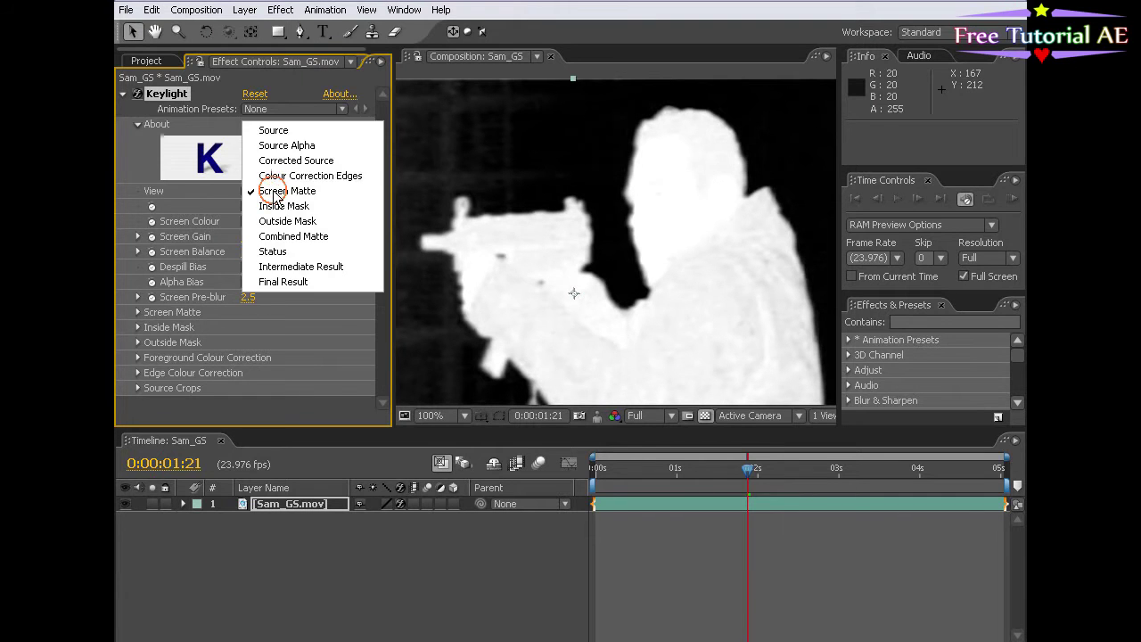
left_click(300, 282)
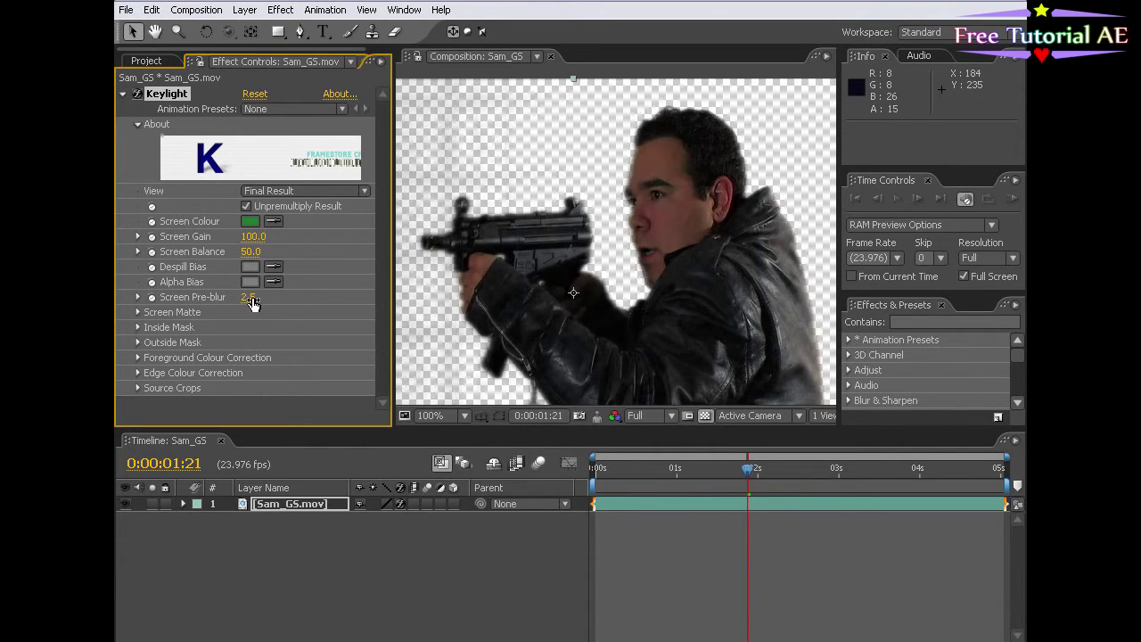
left_click_drag(538, 326, 564, 228)
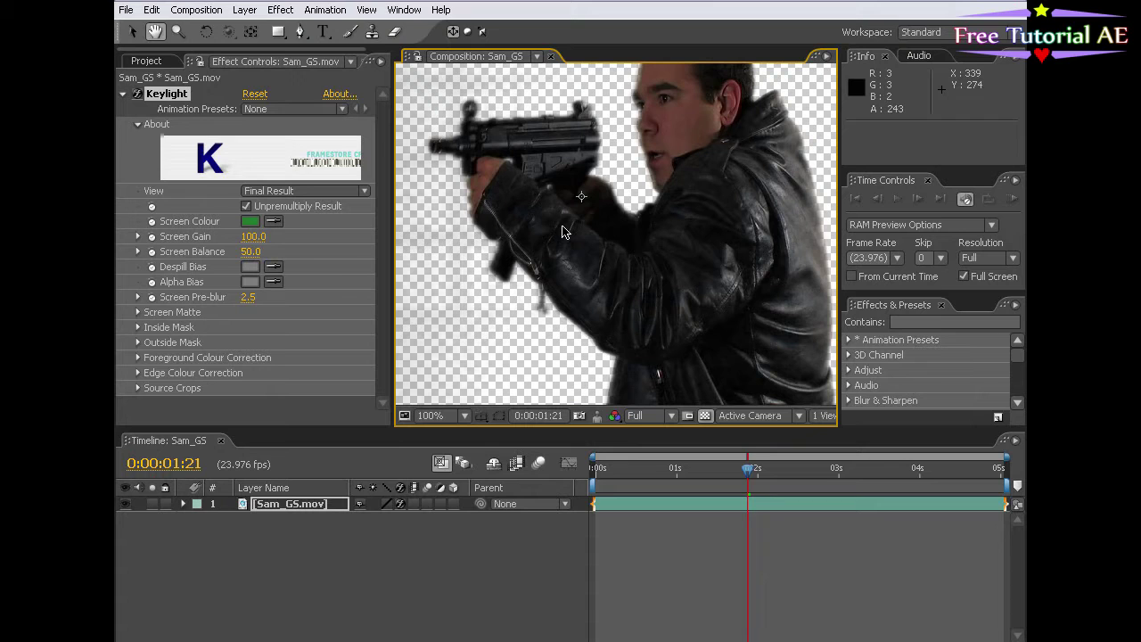
Step: Expand Keylight's Screen Matte settings and switch the effect's view to Screen Matte
left_click(137, 312)
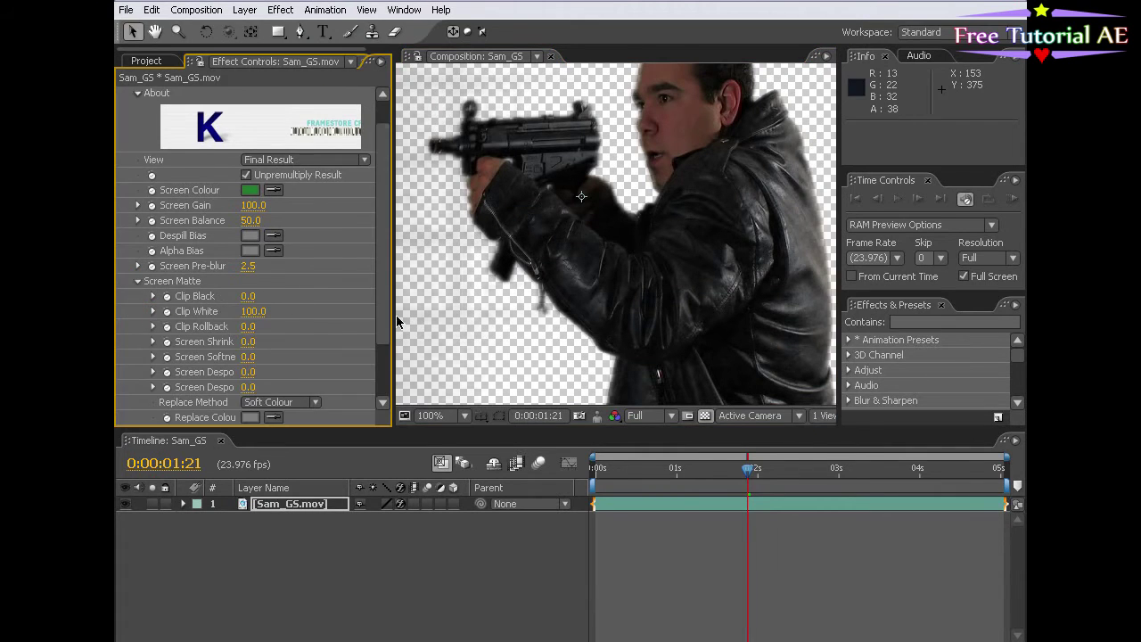
scroll(334, 286, "down", 3)
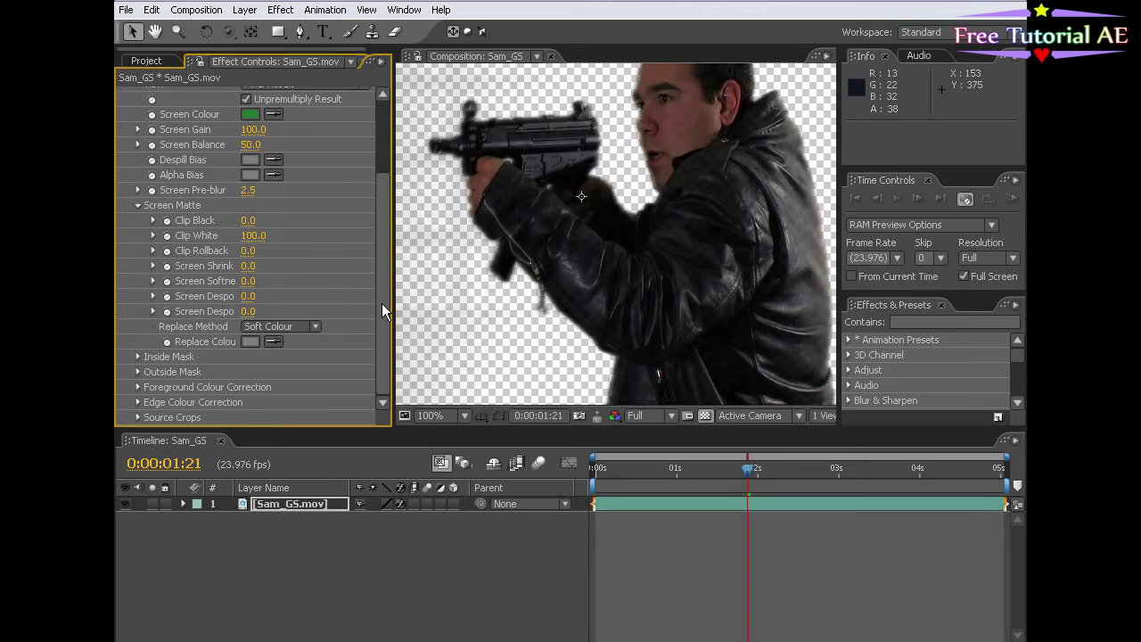
scroll(378, 248, "up", 3)
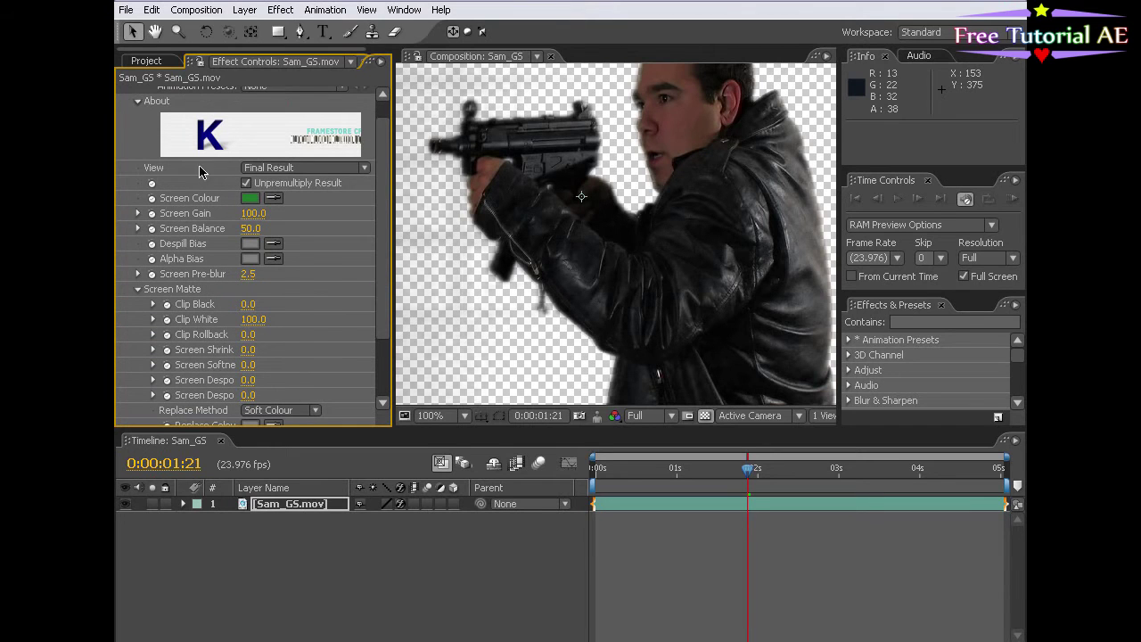
left_click(278, 169)
left_click(292, 79)
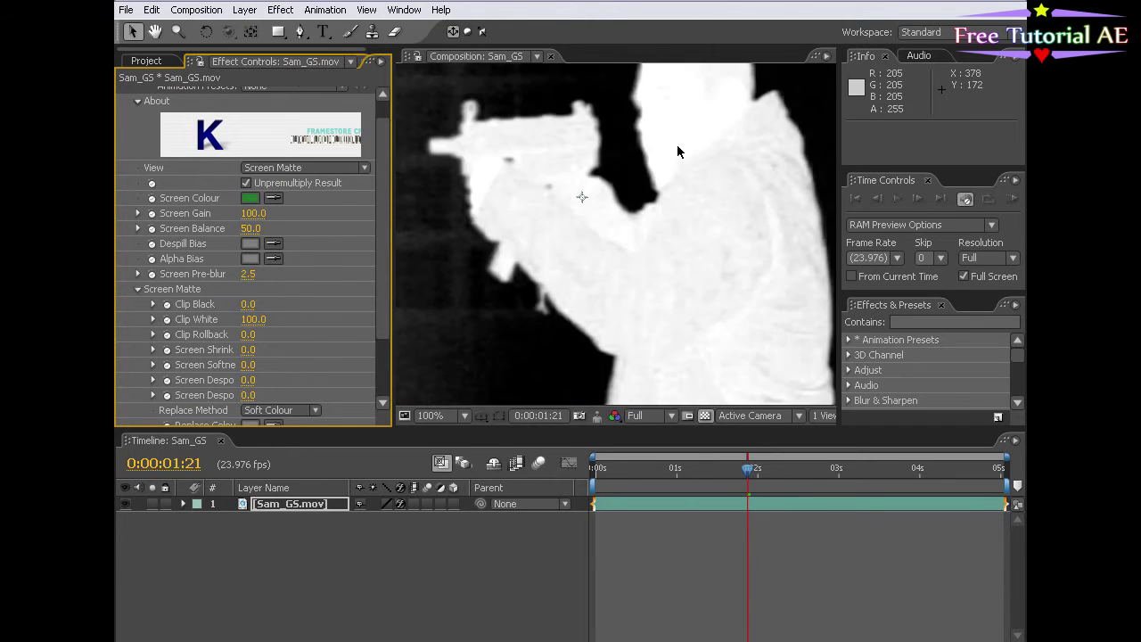
Step: Clean up the screen matte by setting Clip Black to 35 and Clip White to 75
left_click_drag(531, 201, 589, 230)
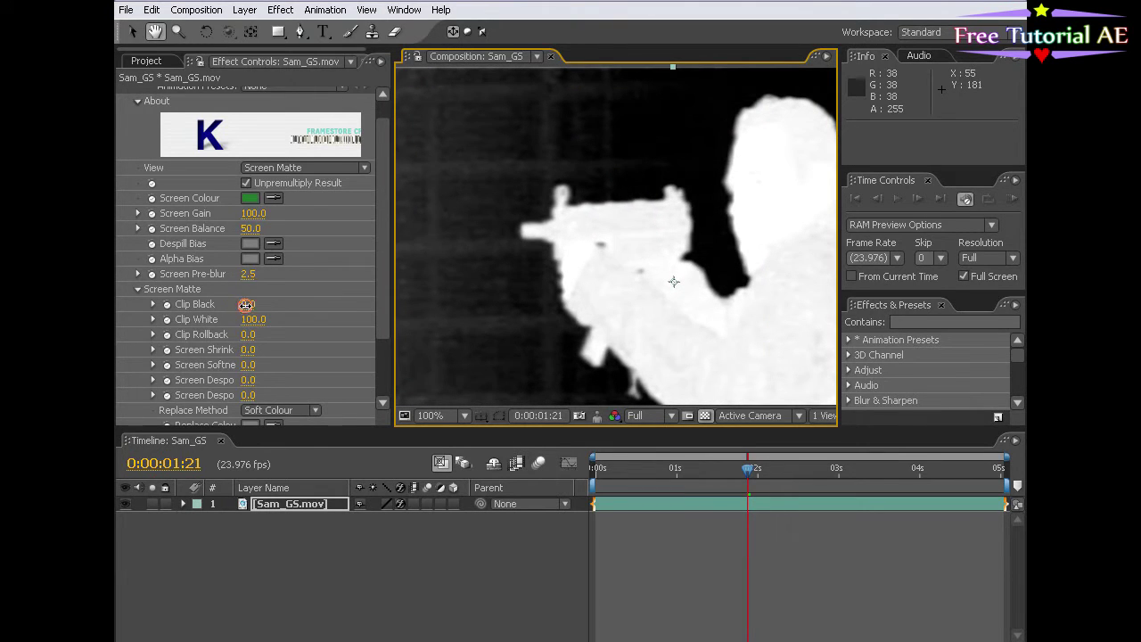
left_click_drag(246, 304, 258, 305)
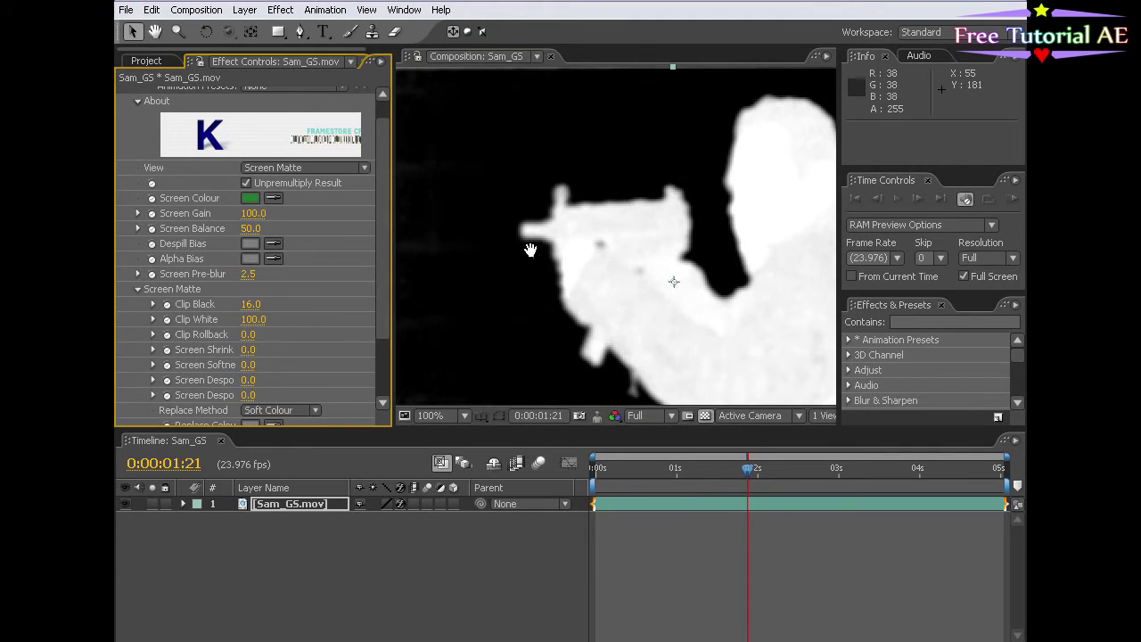
left_click_drag(532, 247, 632, 300)
left_click_drag(252, 304, 269, 305)
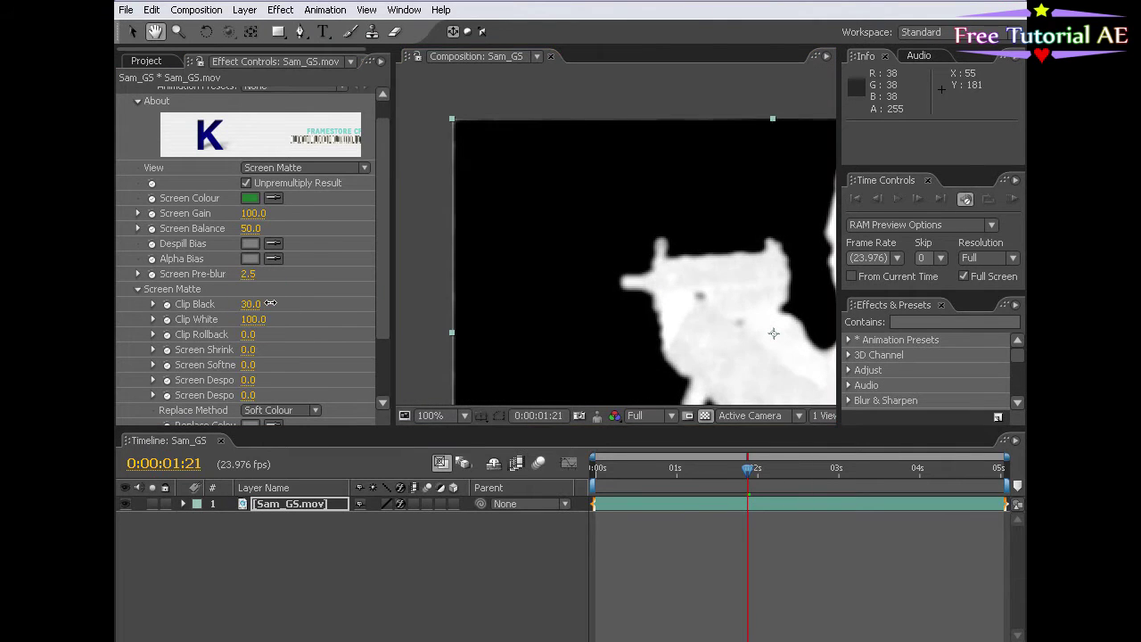
left_click_drag(589, 297, 566, 271)
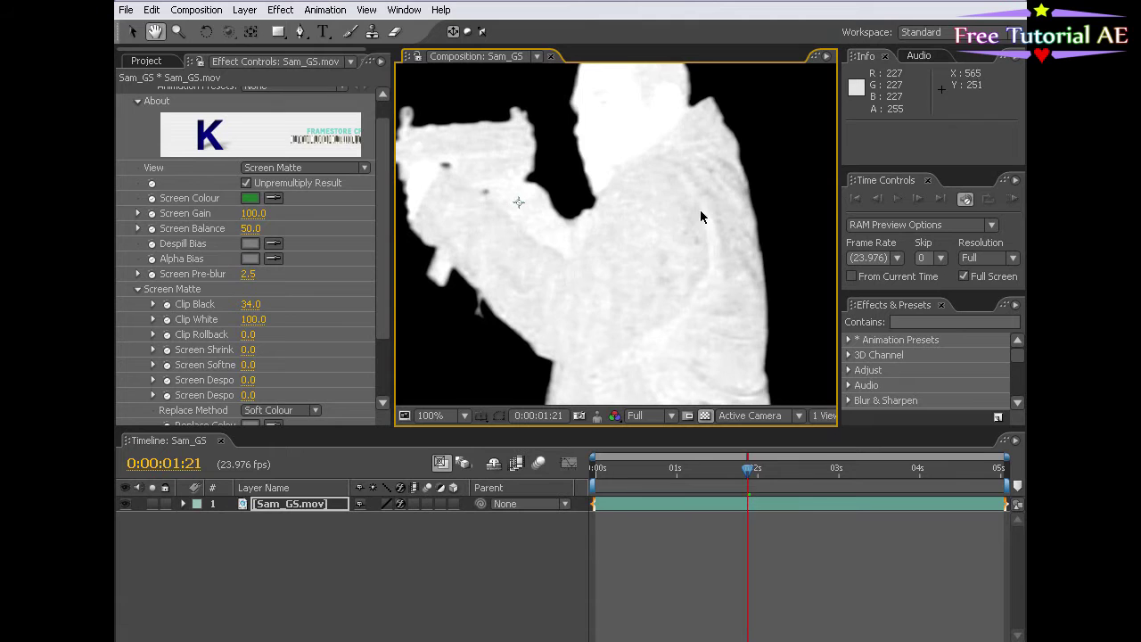
mouse_move(252, 319)
left_mouse_down()
mouse_move(226, 324)
mouse_move(248, 305)
mouse_move(265, 319)
left_mouse_up()
key("v")
left_click(250, 304)
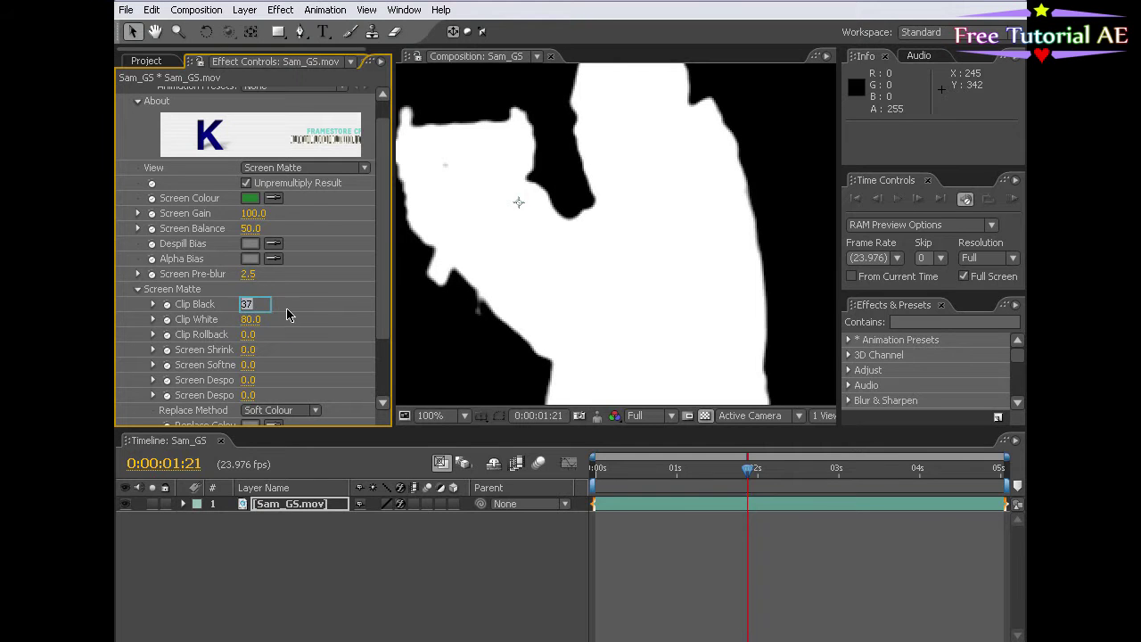
left_click(250, 319)
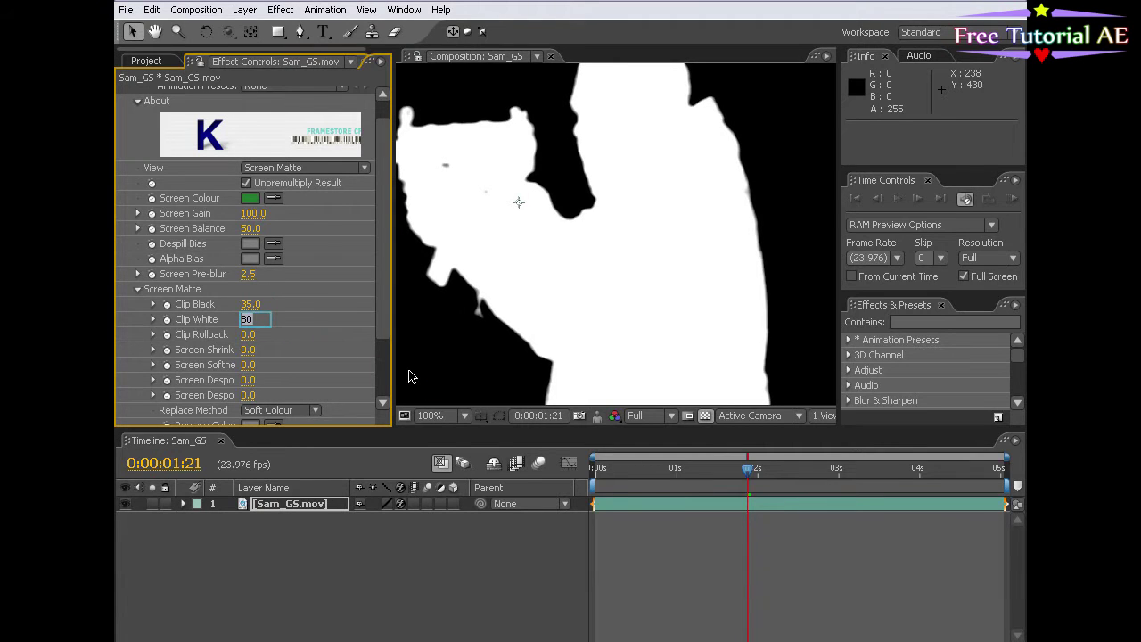
type("75")
key("Return")
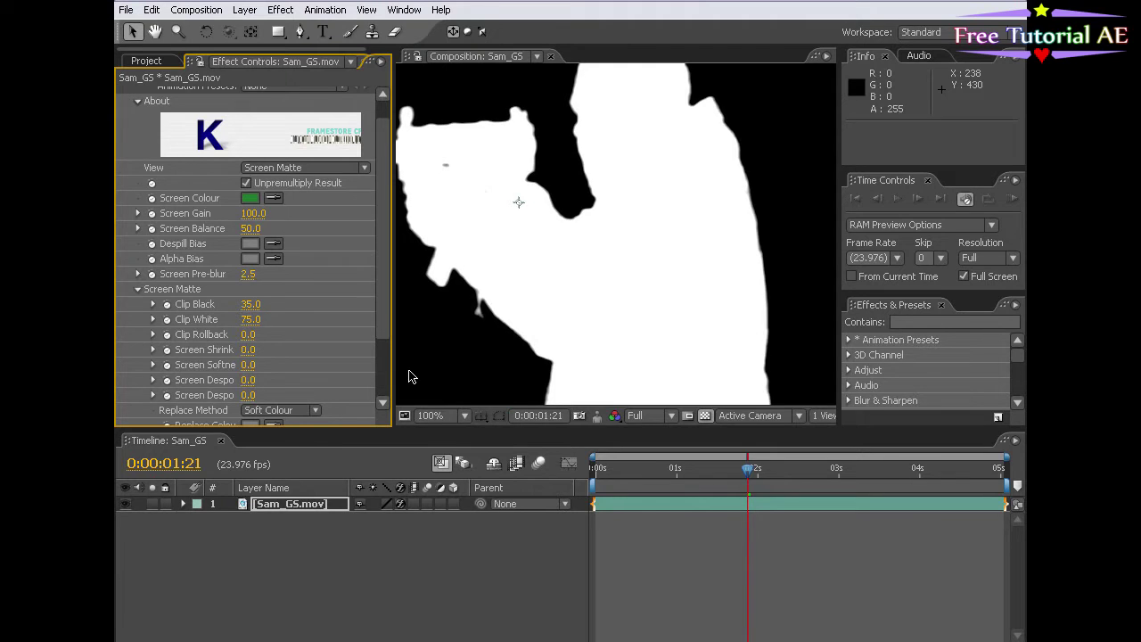
Step: Switch the Keylight view from Screen Matte back to Final Result
key("comma")
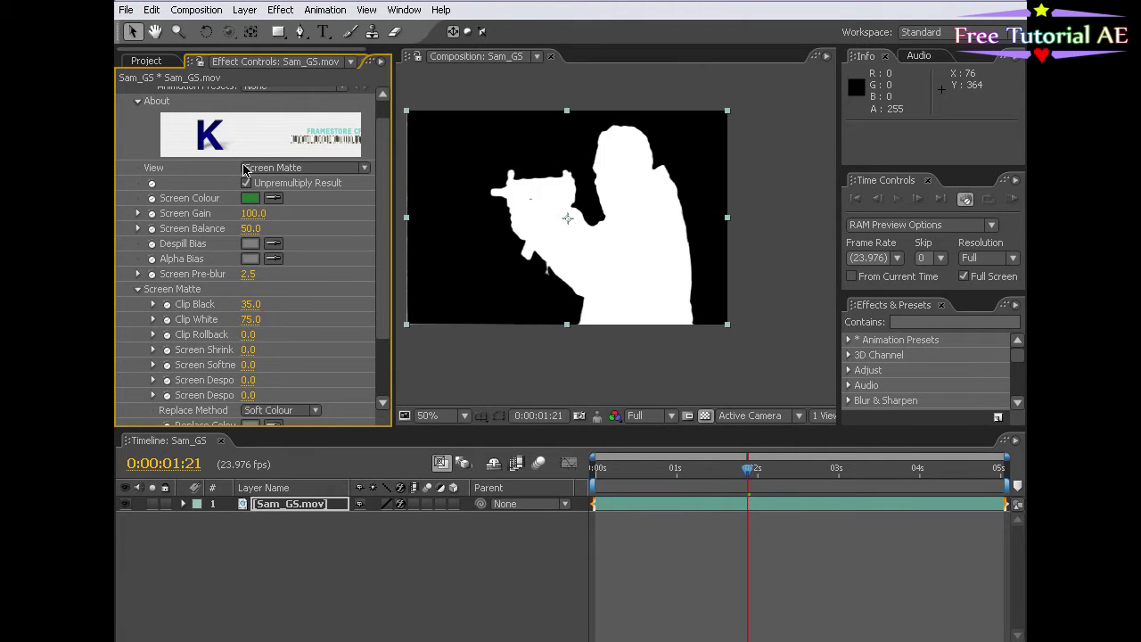
left_click(303, 168)
left_click(294, 258)
Step: Examine the keyed edges around the man's face, gun, arm and jacket at high magnification
scroll(615, 203, "up", 2)
key("h")
left_click_drag(642, 133, 683, 158)
scroll(642, 311, "up", 2)
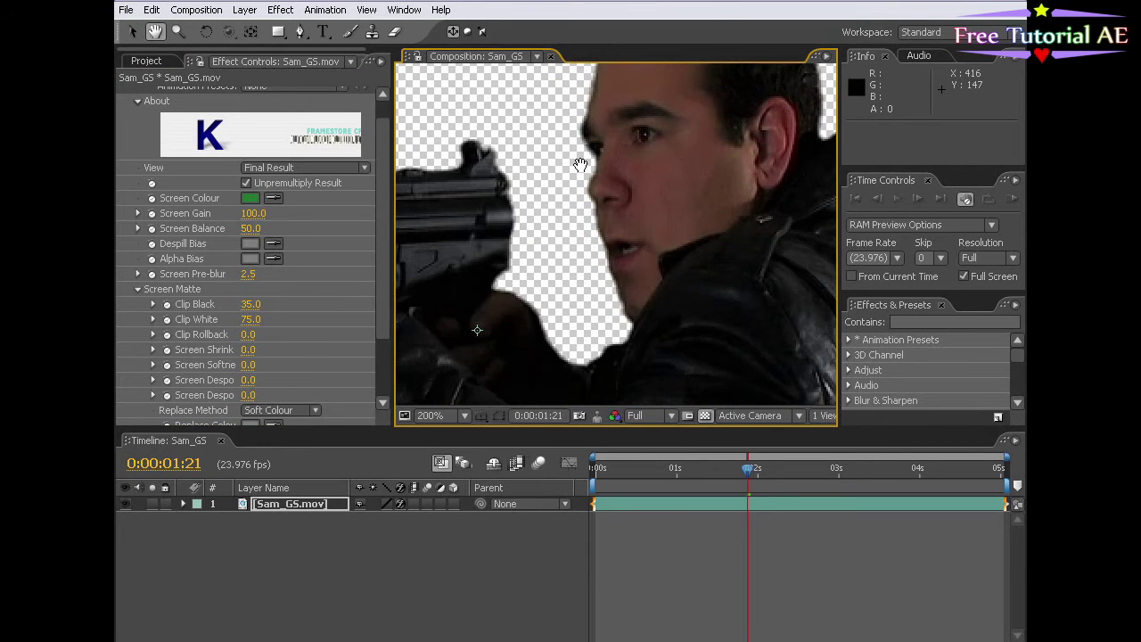
left_click_drag(477, 166, 644, 130)
left_click_drag(627, 388, 605, 183)
left_click_drag(747, 360, 645, 306)
scroll(644, 306, "down", 2)
left_click_drag(609, 191, 657, 254)
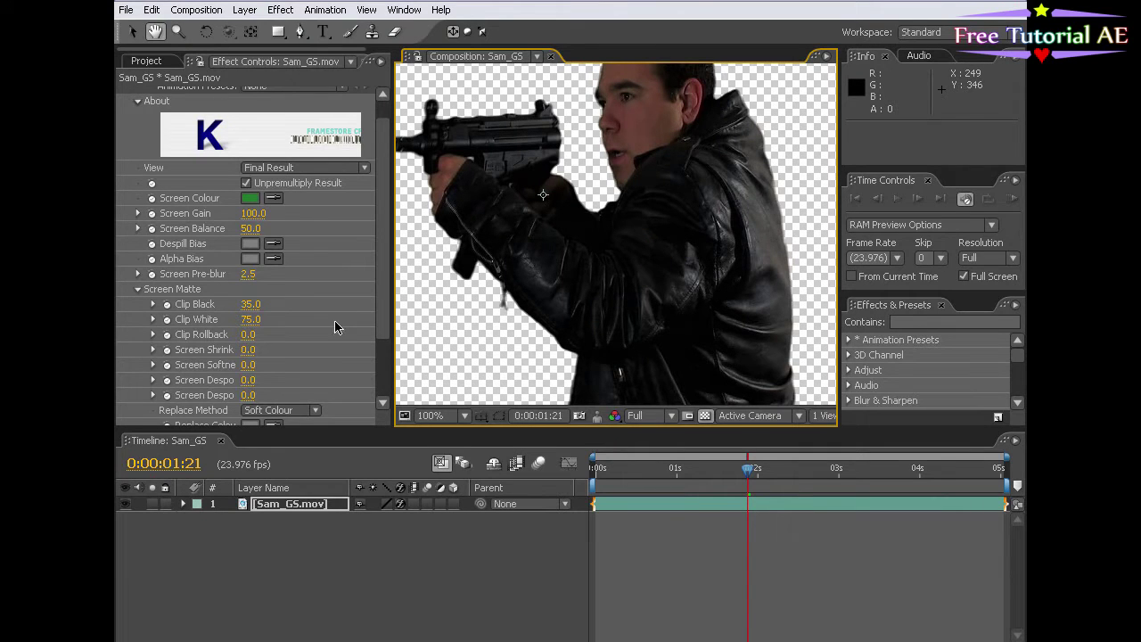
Step: Try a Screen Shrink/Grow value of 5.9 on the matte and set it to -0.5 instead
left_click_drag(252, 351, 279, 344)
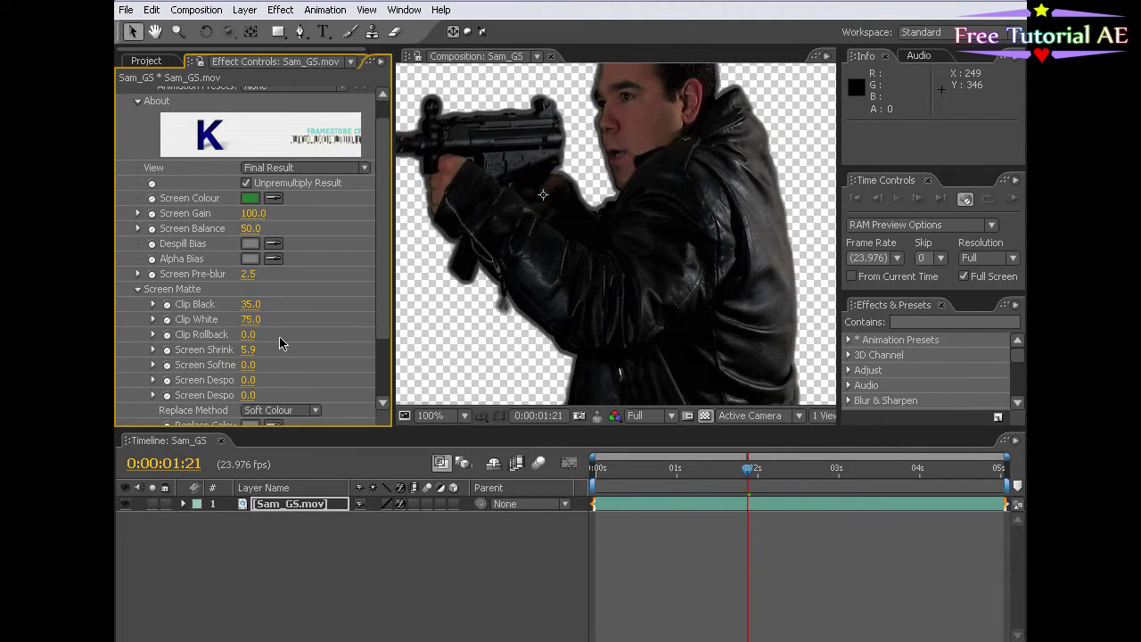
left_click(249, 350)
type("0")
key("Return")
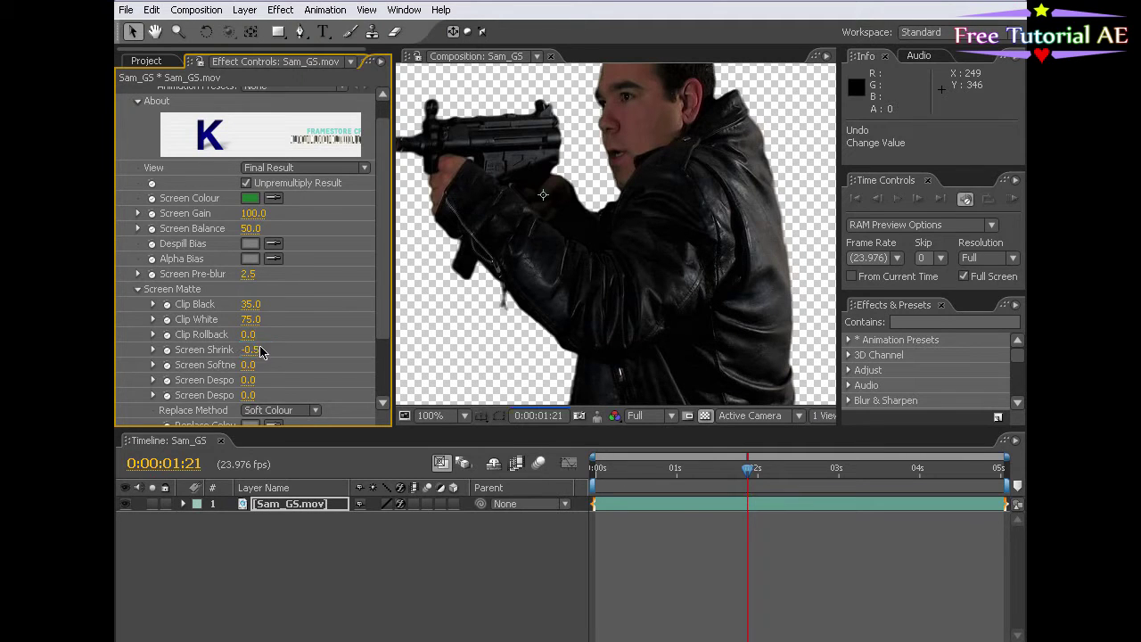
Step: Look over the keyed jacket and switch the Keylight view to Intermediate Result
scroll(609, 168, "up", 1)
mouse_move(609, 168)
left_mouse_down()
mouse_move(604, 318)
mouse_move(601, 257)
mouse_move(529, 290)
mouse_move(634, 353)
mouse_move(615, 168)
left_mouse_up()
scroll(615, 169, "down", 1)
mouse_move(383, 257)
left_mouse_down()
mouse_move(375, 192)
mouse_move(384, 267)
left_mouse_up()
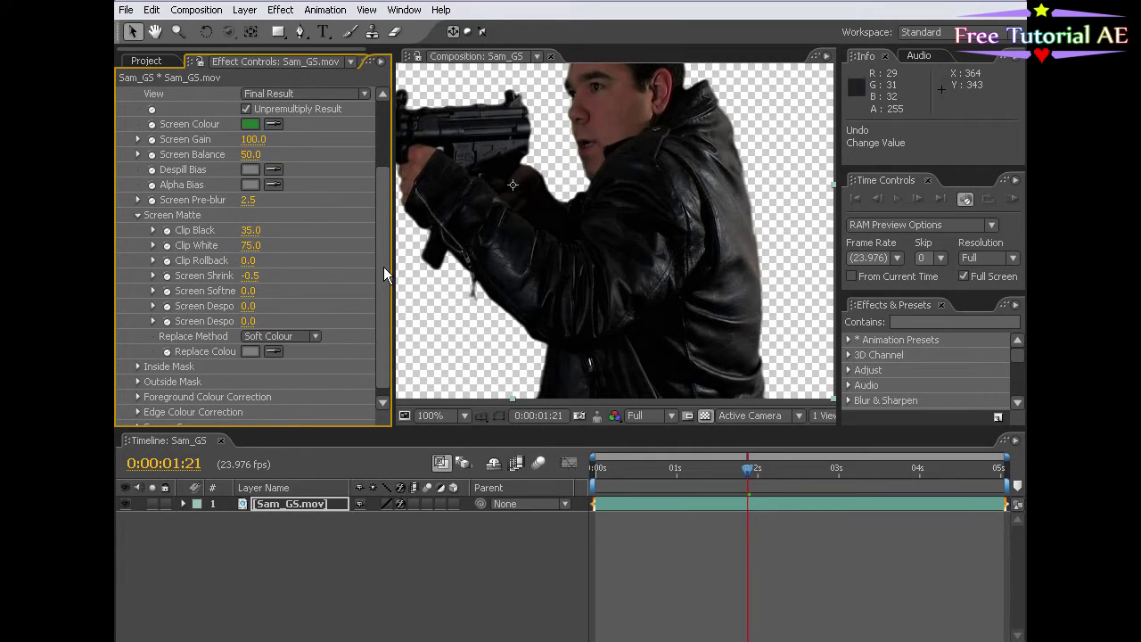
left_click_drag(673, 276, 632, 255)
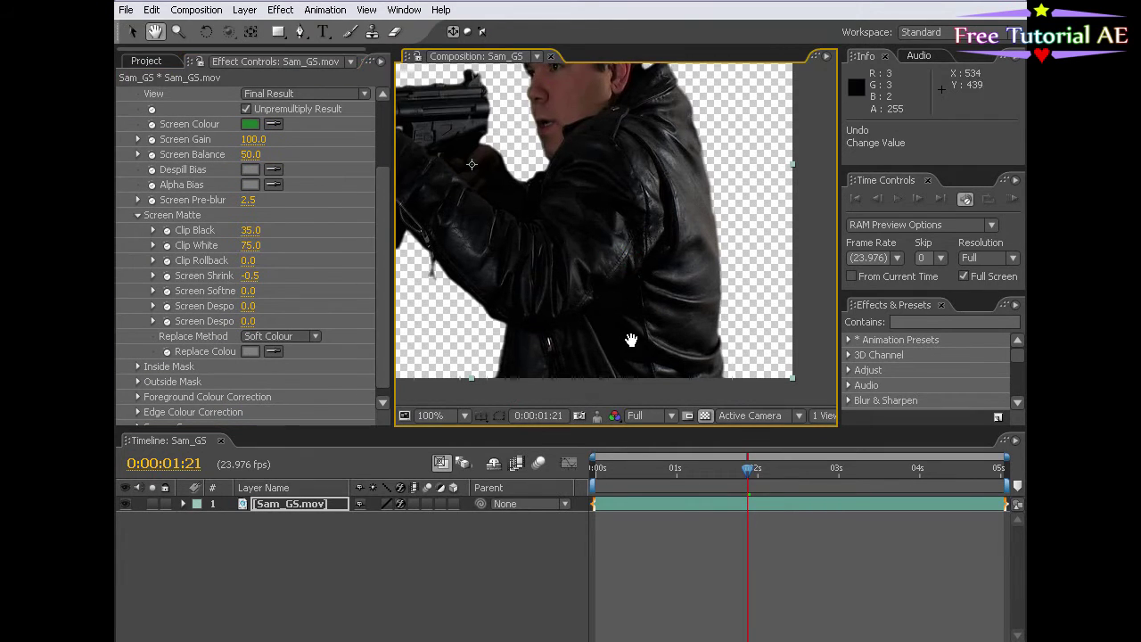
left_click_drag(386, 295, 378, 255)
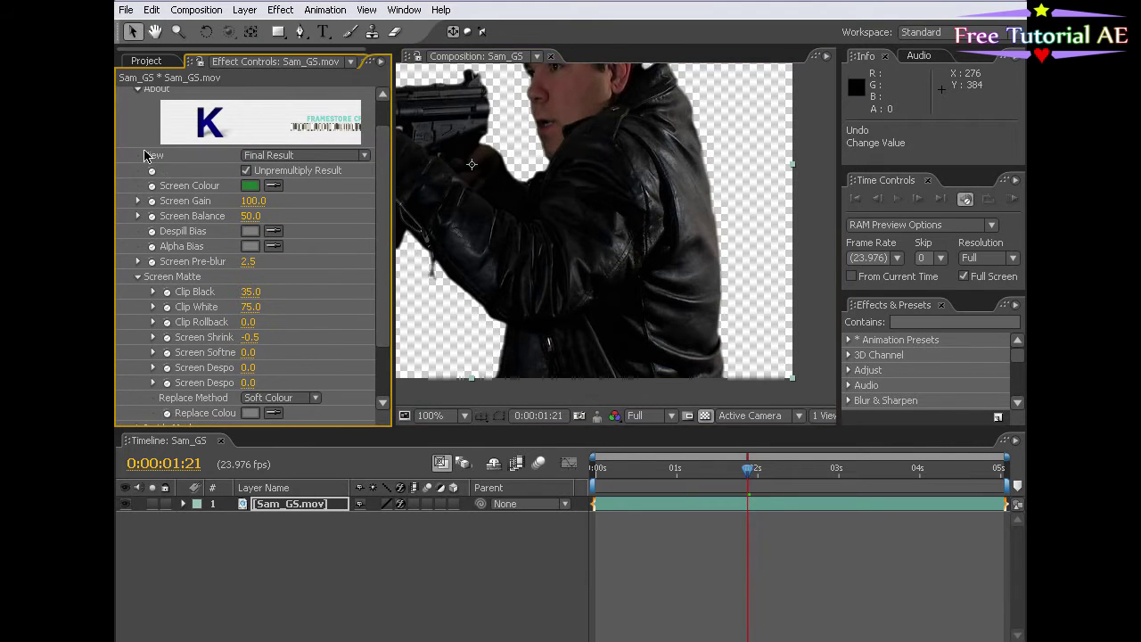
left_click(282, 157)
left_click(301, 140)
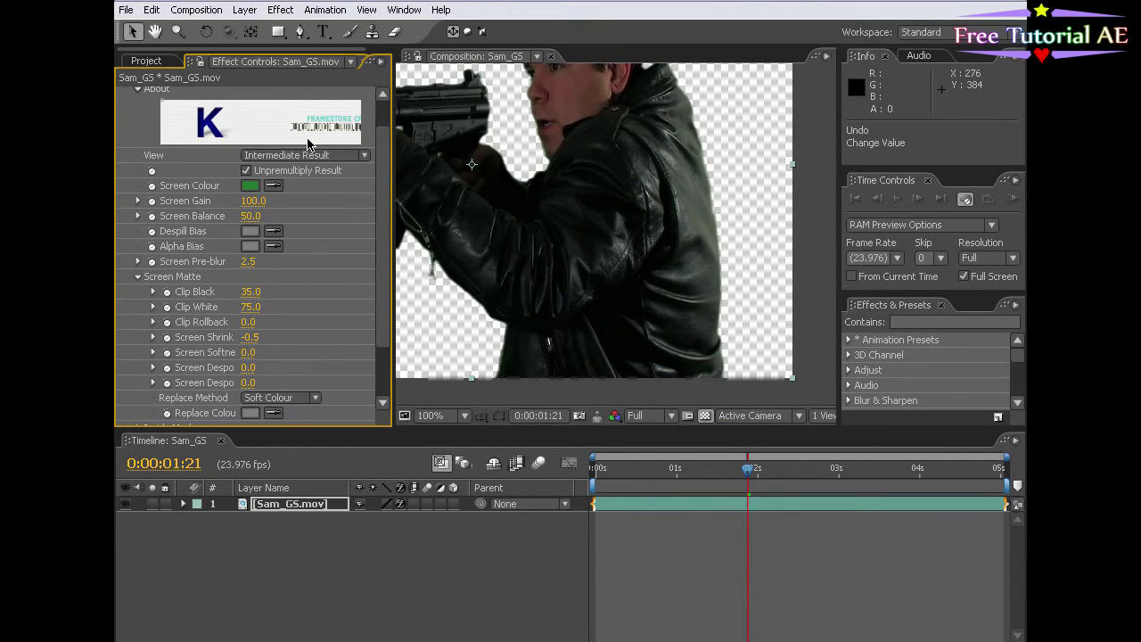
Step: Examine the edges of the gun, hands and jacket sleeve in the intermediate result at 200% magnification
scroll(602, 232, "up", 2)
left_click_drag(606, 280, 548, 283)
left_click_drag(760, 290, 568, 258)
left_click_drag(653, 373, 626, 259)
left_click_drag(562, 339, 597, 267)
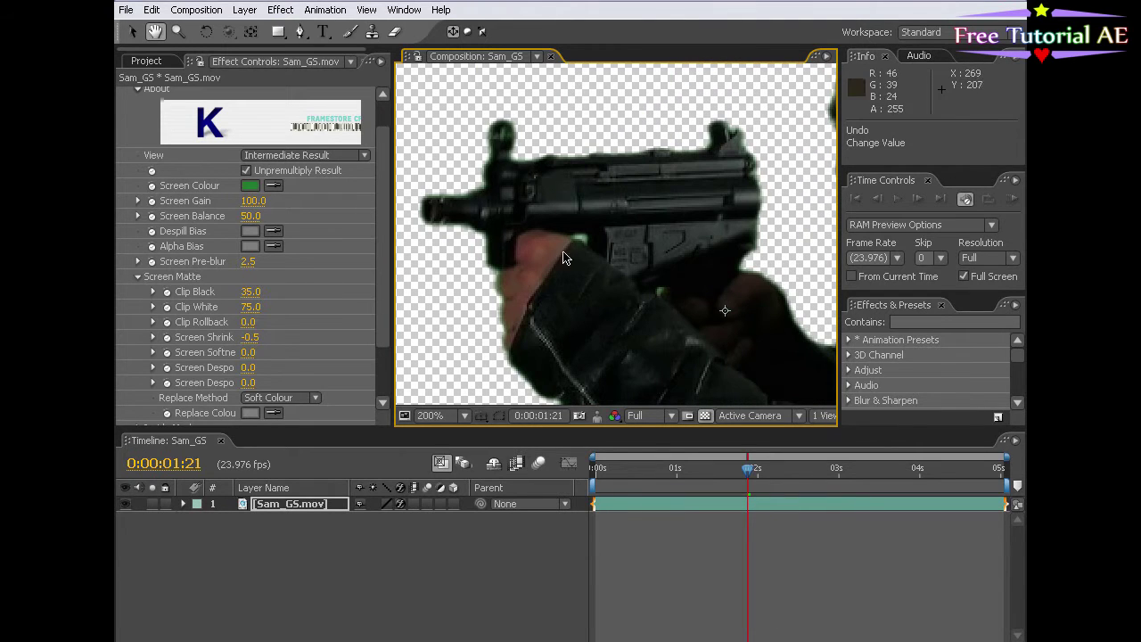
left_click_drag(705, 351, 616, 228)
left_click_drag(674, 374, 607, 318)
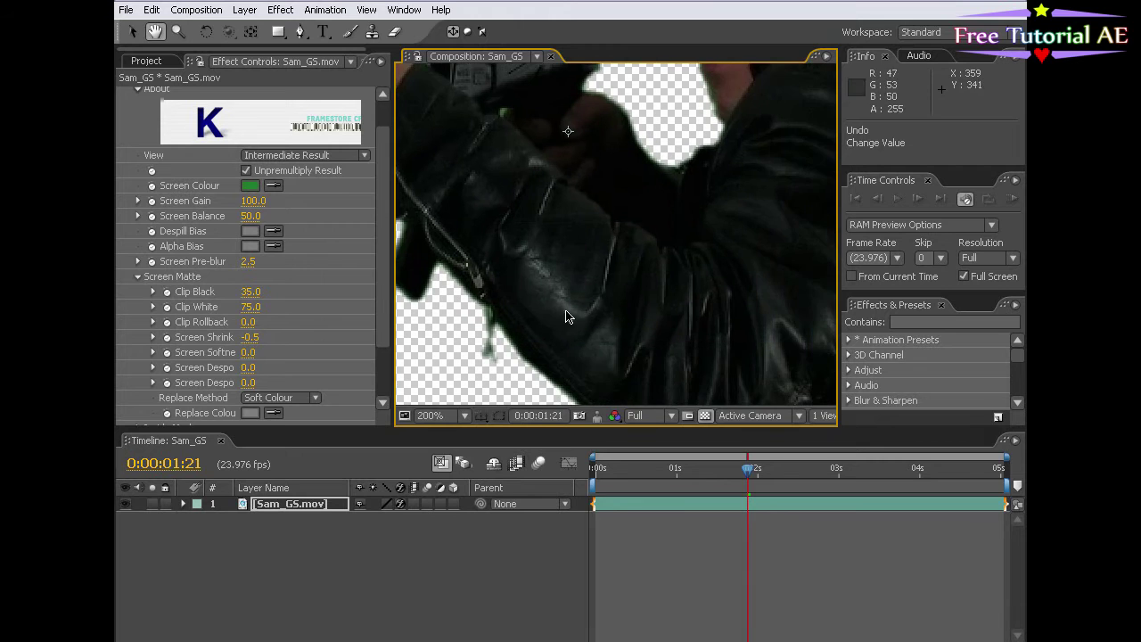
scroll(624, 308, "down", 2)
Step: Return the Keylight view to Final Result and inspect the man's jacket up close and at 100%
left_click(303, 155)
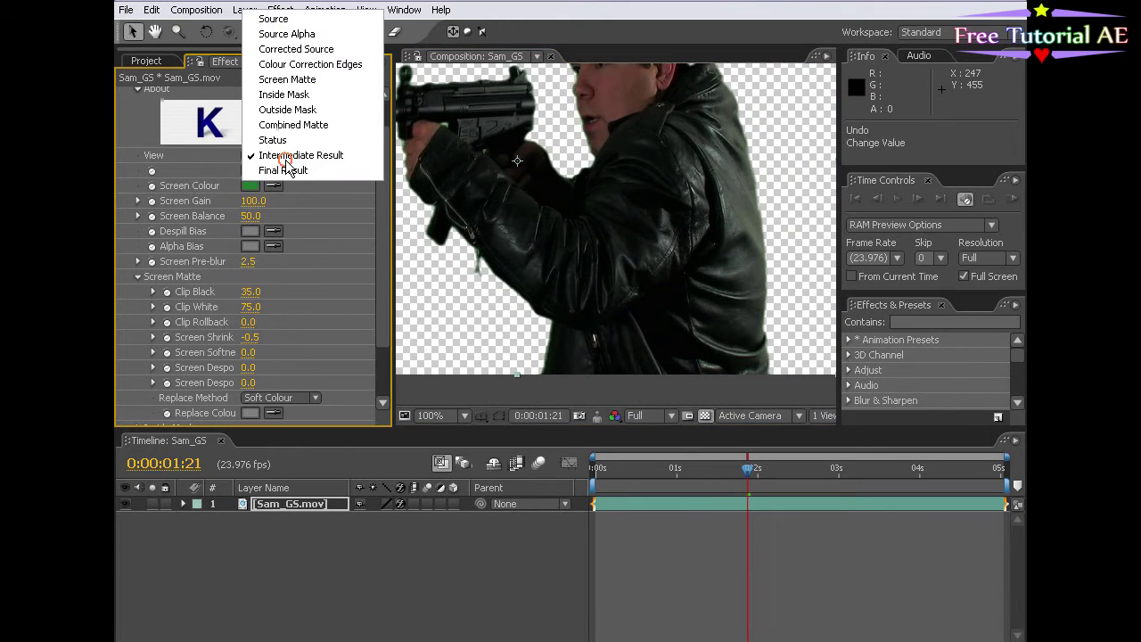
left_click(285, 170)
scroll(431, 207, "up", 1)
left_click_drag(637, 224, 615, 81)
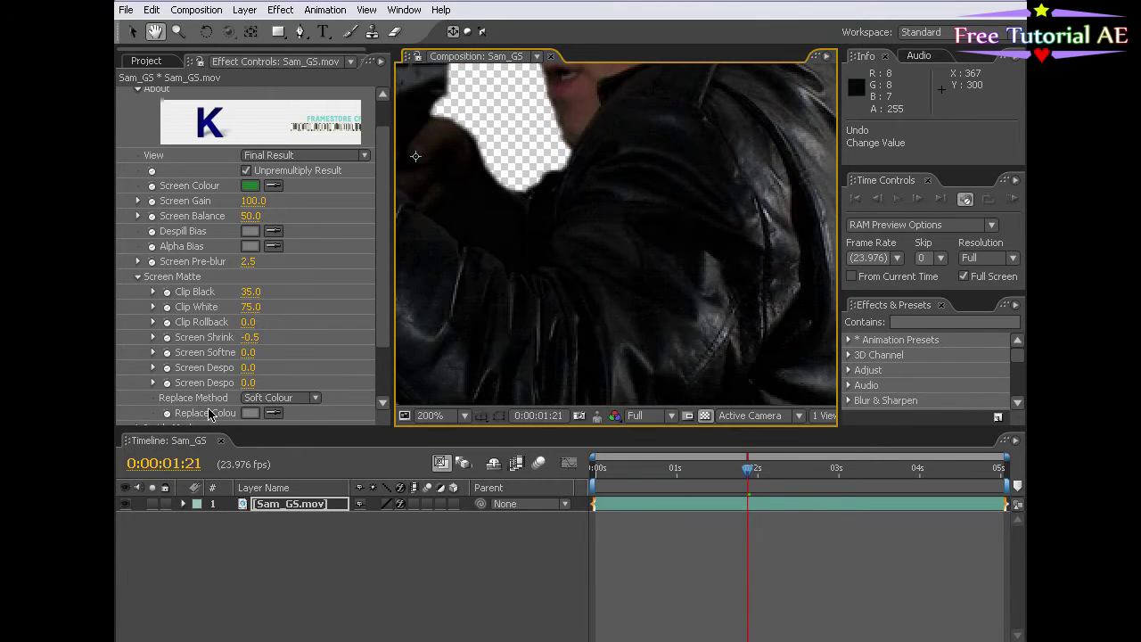
left_click(251, 413)
left_click(741, 332)
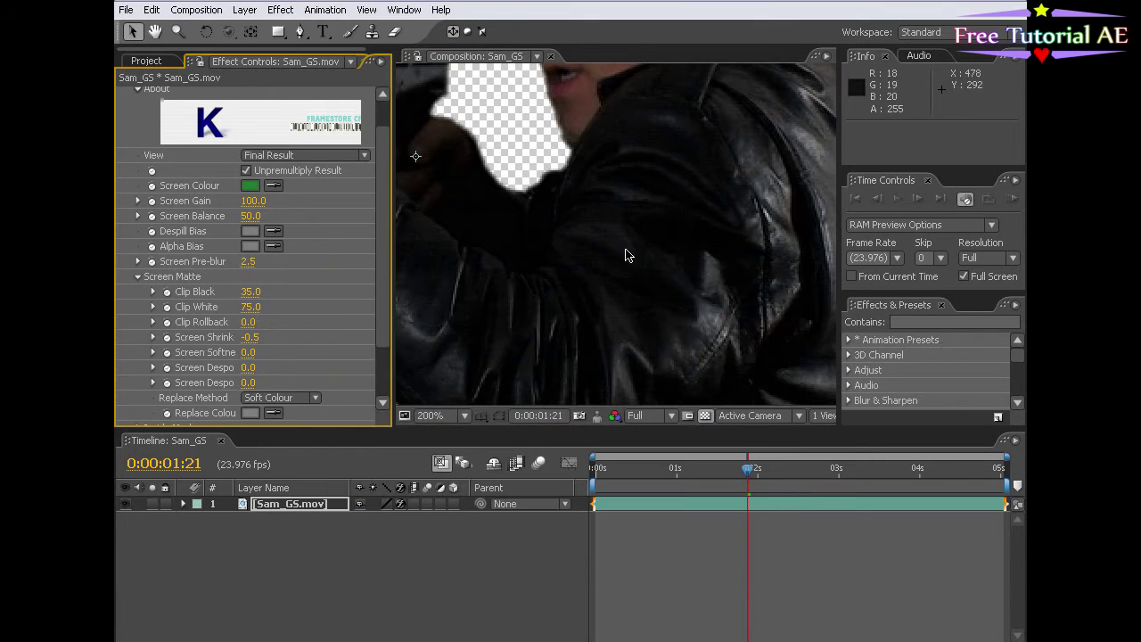
scroll(624, 255, "down", 1)
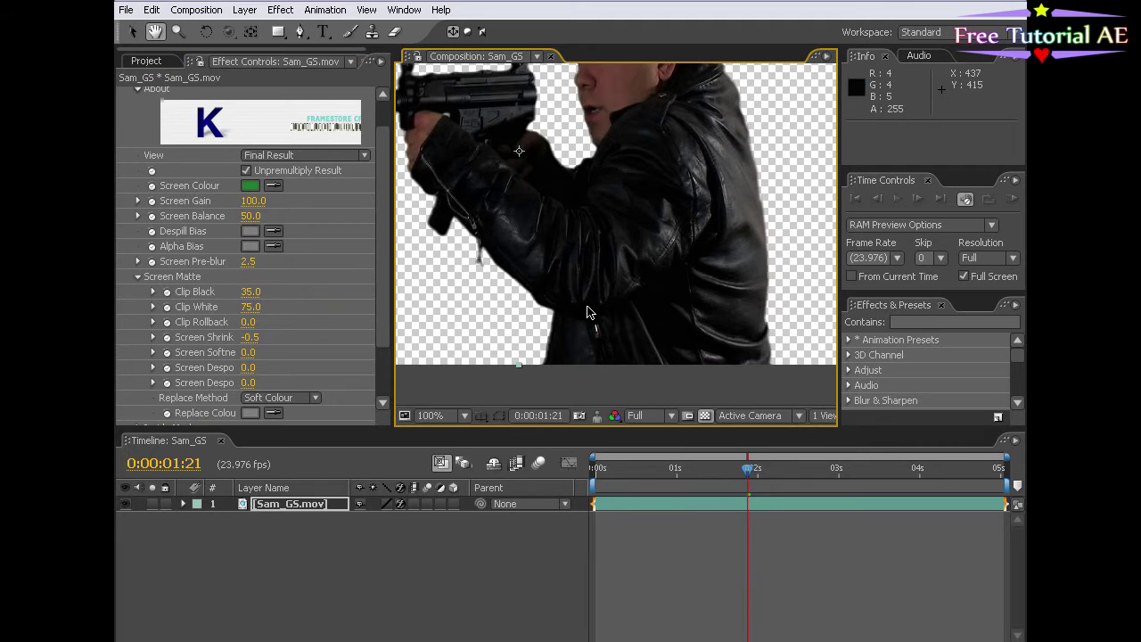
left_click_drag(587, 312, 569, 402)
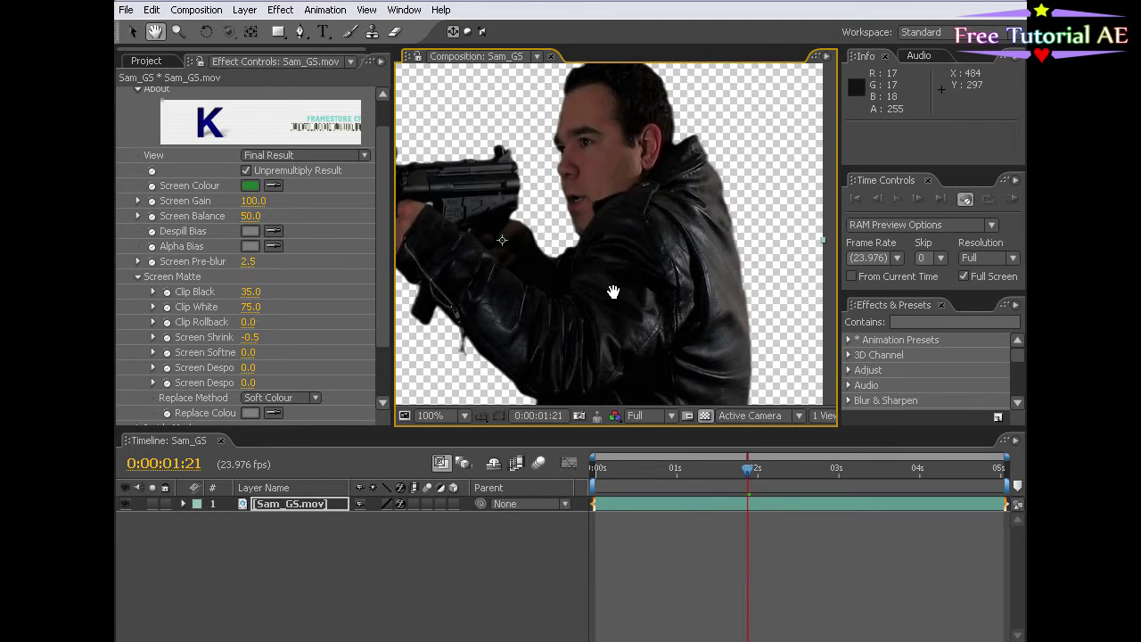
Step: Turn the transparency grid off to view the keyed man on black, and turn it back on
left_click(705, 415)
left_click_drag(576, 300, 573, 241)
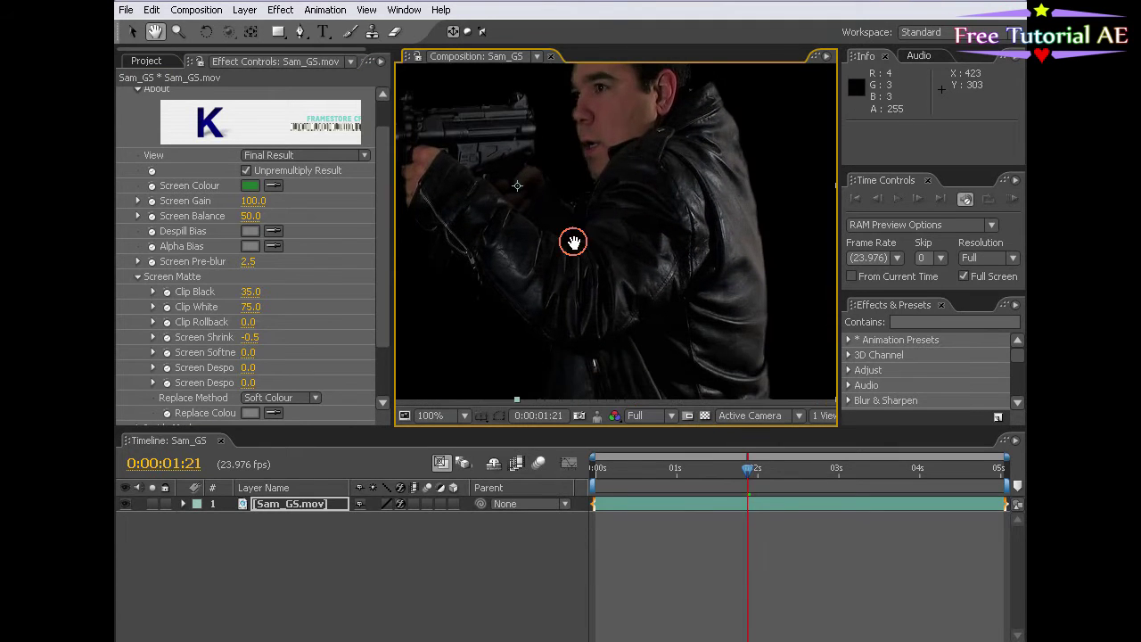
left_click(705, 416)
left_click_drag(639, 274, 611, 259)
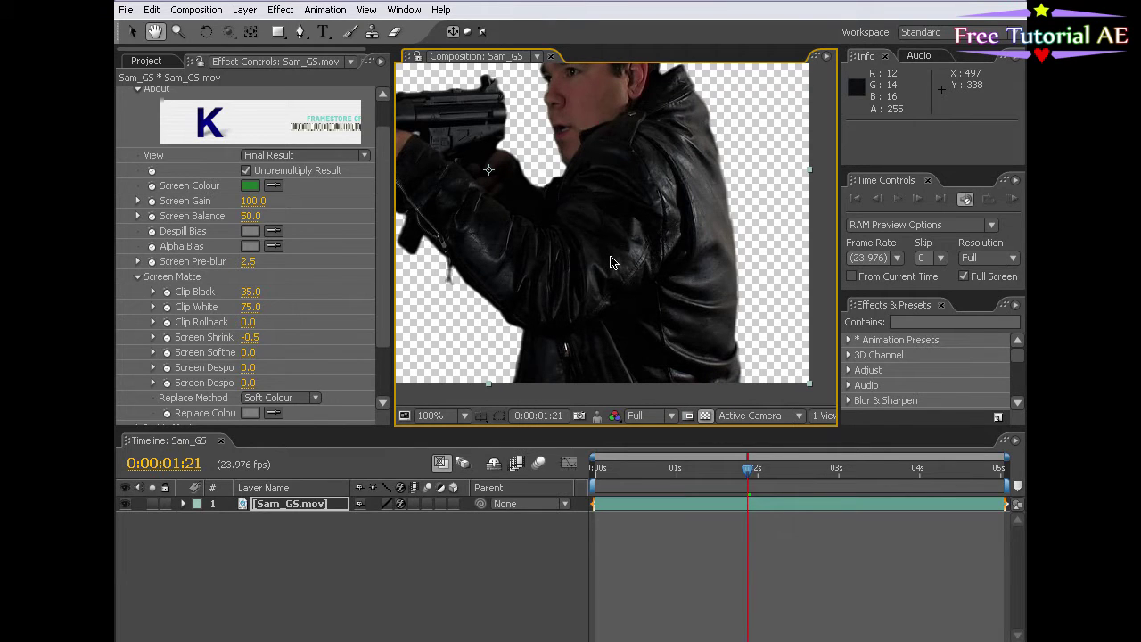
Step: Set Keylight's Replace Method to Hard Colour and check the jacket
left_click_drag(381, 312, 379, 359)
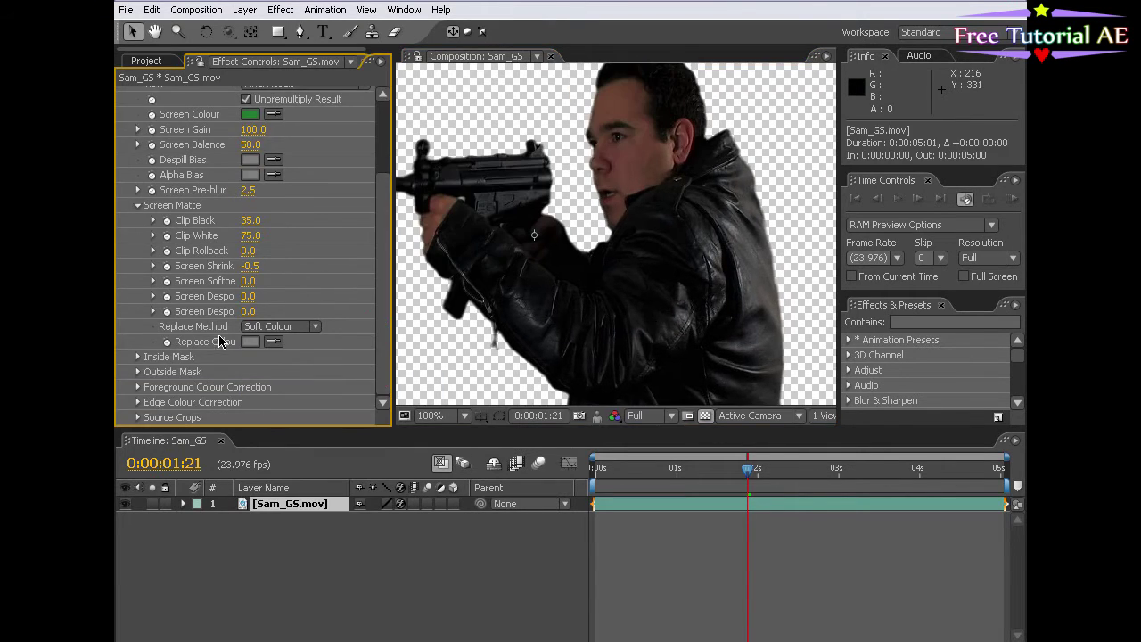
left_click(287, 332)
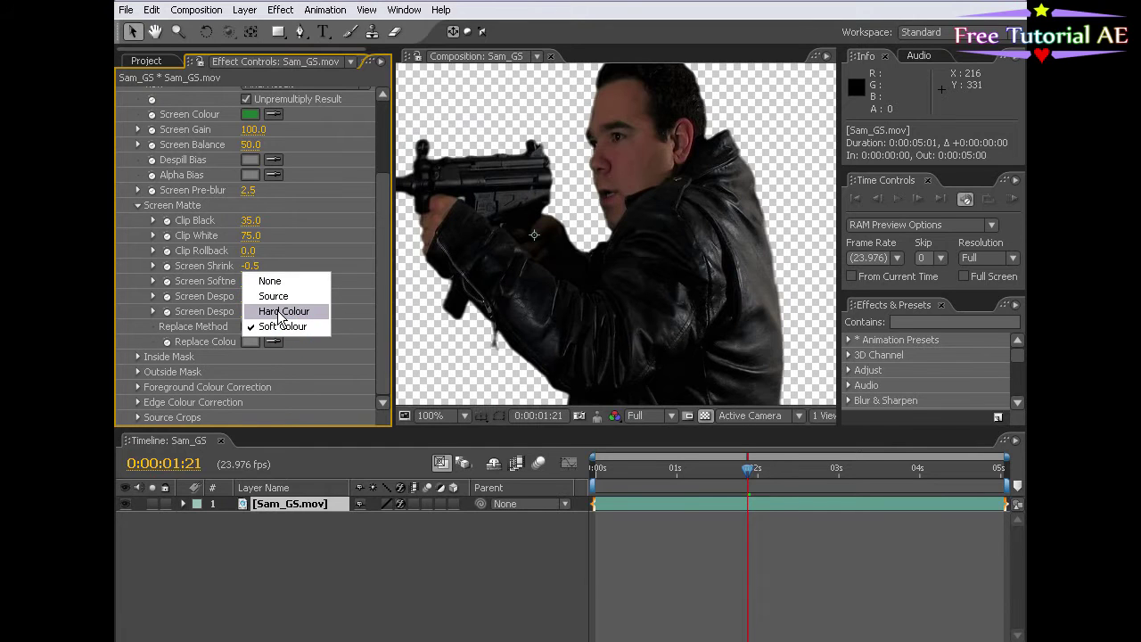
left_click(278, 309)
key("h")
left_click_drag(556, 339, 613, 210)
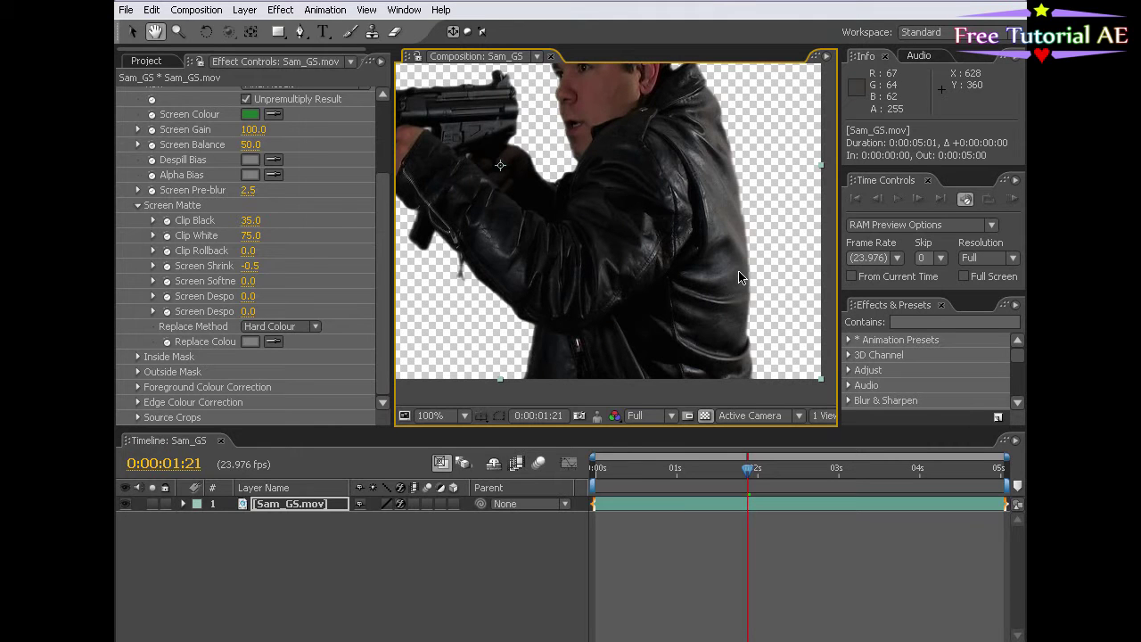
Step: Set Keylight's Replace Colour to a dark grey-green, about hex 3C4438, checking its effect on the jacket
left_click(250, 341)
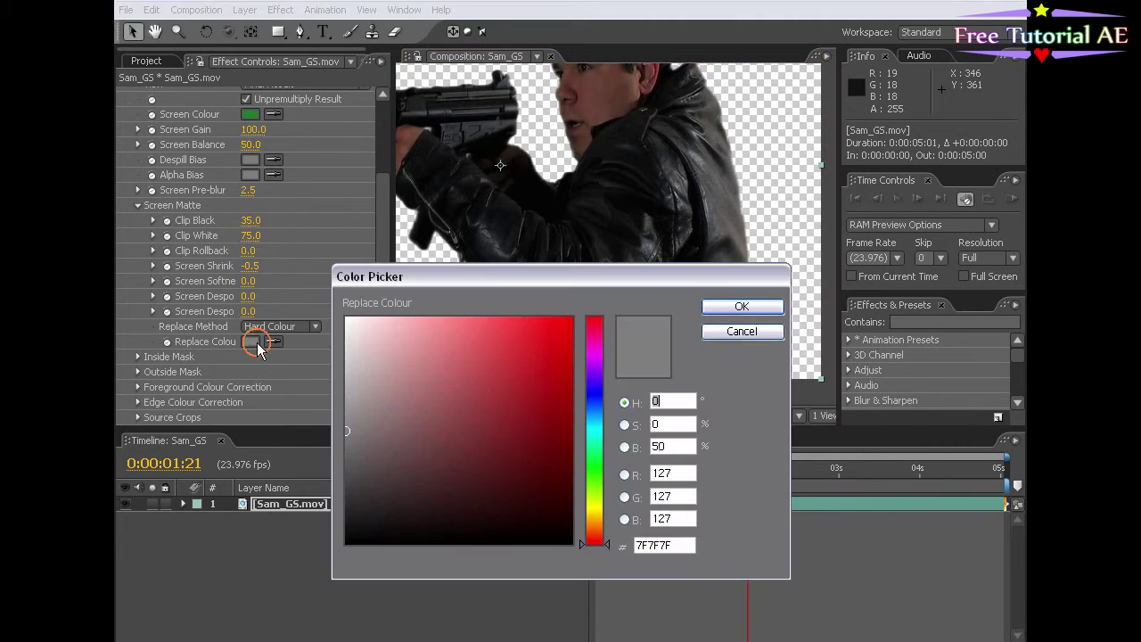
left_click_drag(595, 471, 595, 482)
mouse_move(359, 485)
left_mouse_down()
mouse_move(383, 461)
mouse_move(388, 487)
left_mouse_up()
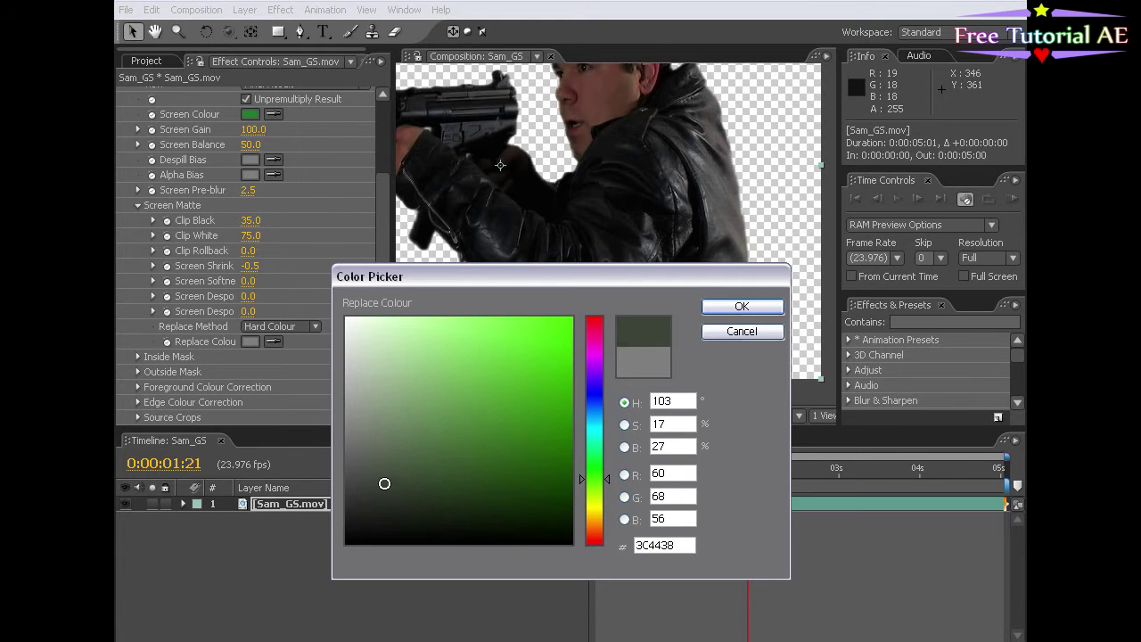
left_click(729, 307)
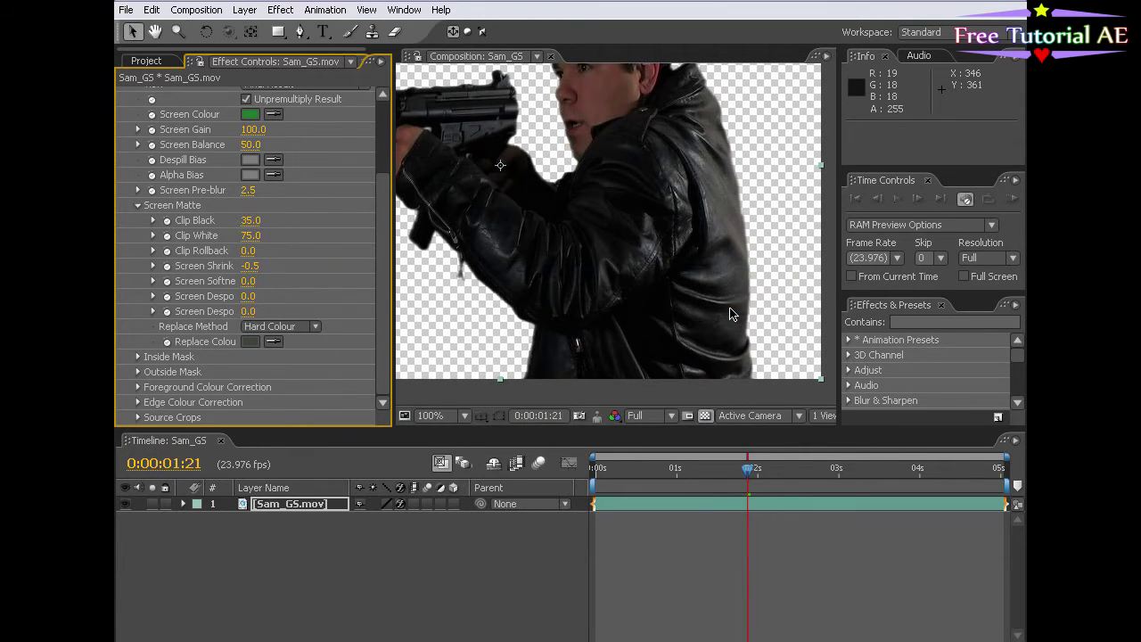
key("space")
left_click_drag(710, 269, 658, 261)
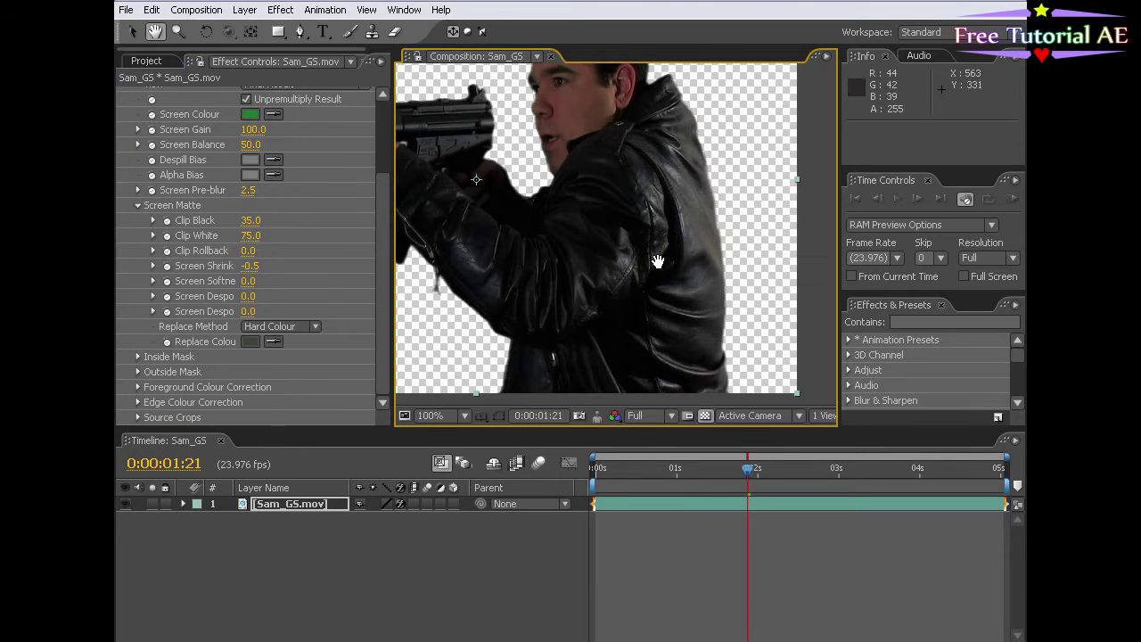
left_click_drag(528, 123, 651, 299)
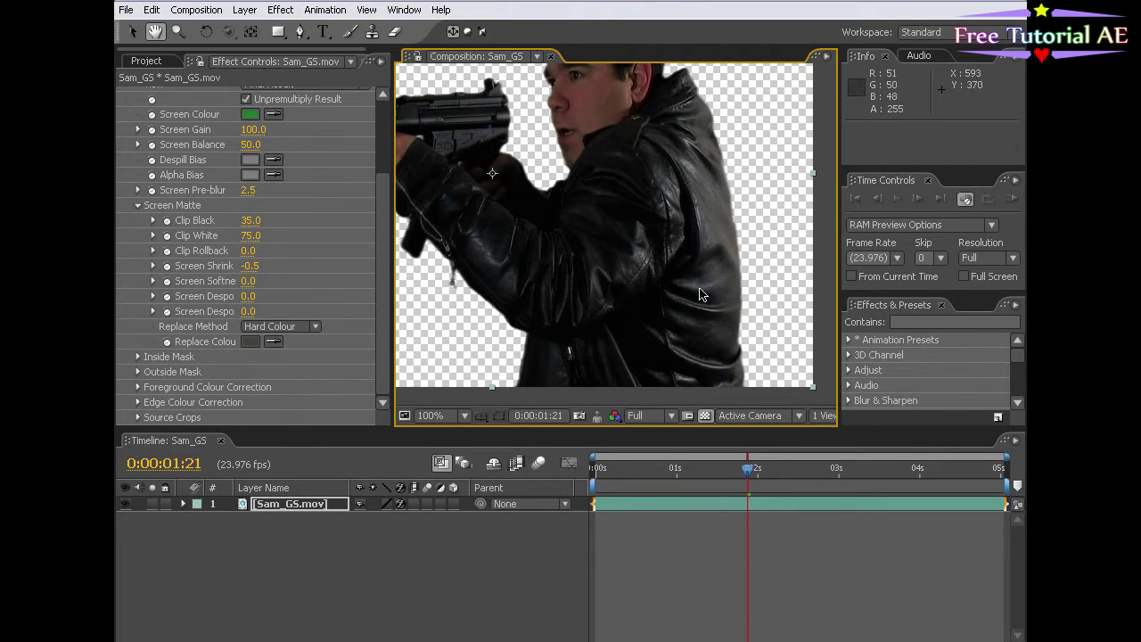
left_click(253, 342)
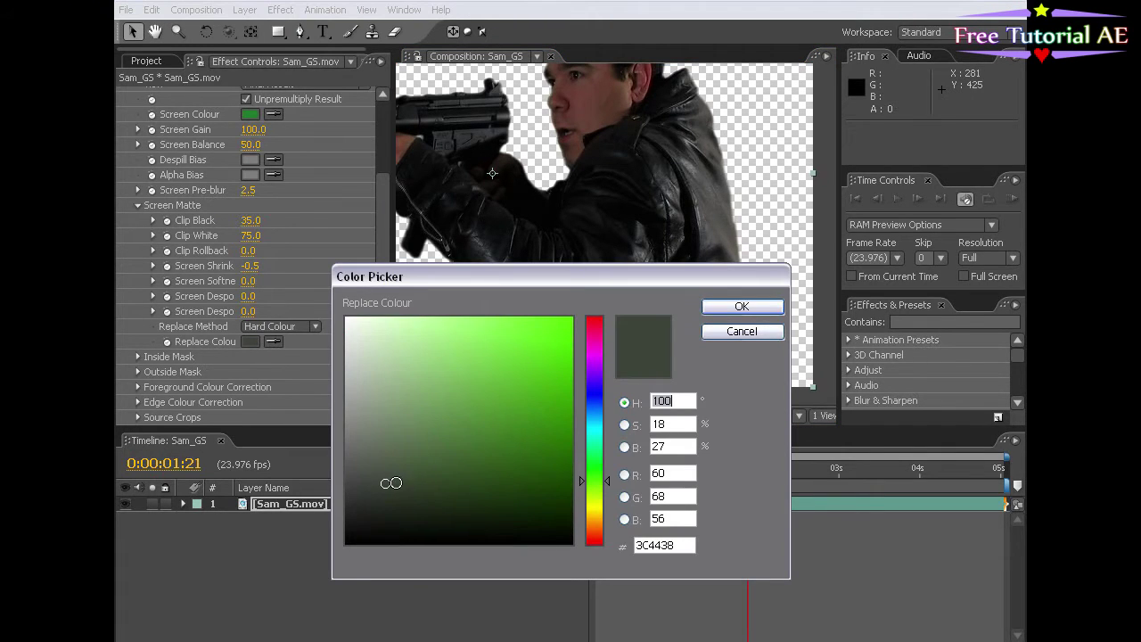
left_click(387, 484)
left_click(742, 305)
Step: Check the whole keyed frame and move the current time to 0:00:02:08
scroll(521, 282, "down", 2)
left_click_drag(520, 283, 576, 326)
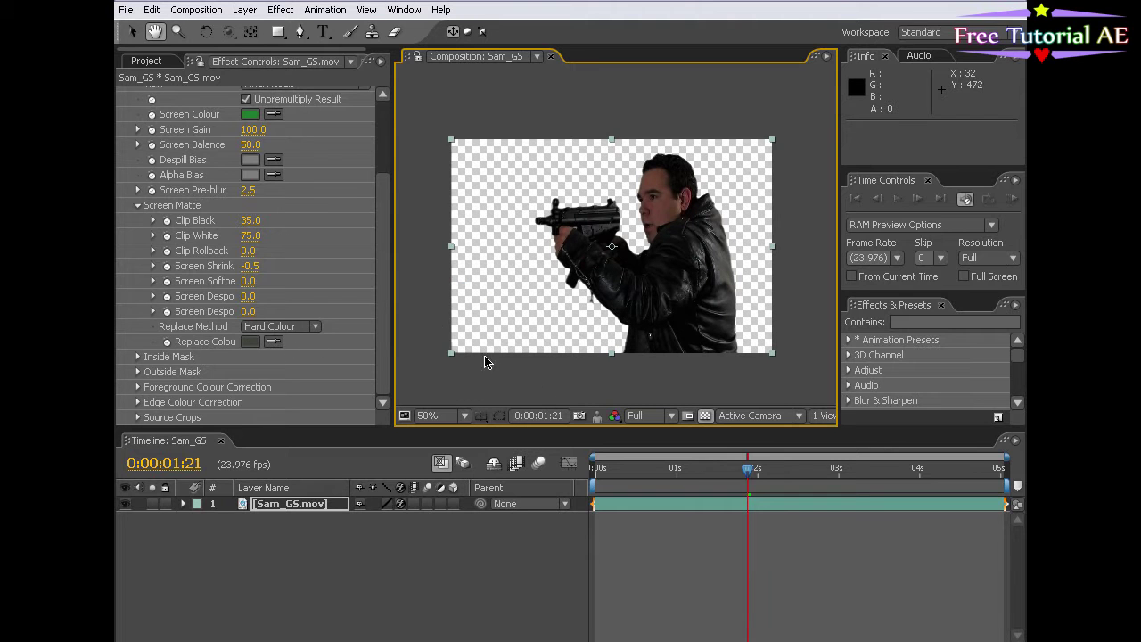
left_click(551, 391)
left_click_drag(698, 493, 784, 490)
scroll(678, 241, "up", 2)
left_click_drag(678, 241, 628, 277)
Step: Open the IMG_9394.jpg footage from the project to view the whole brick wall image
left_click(150, 61)
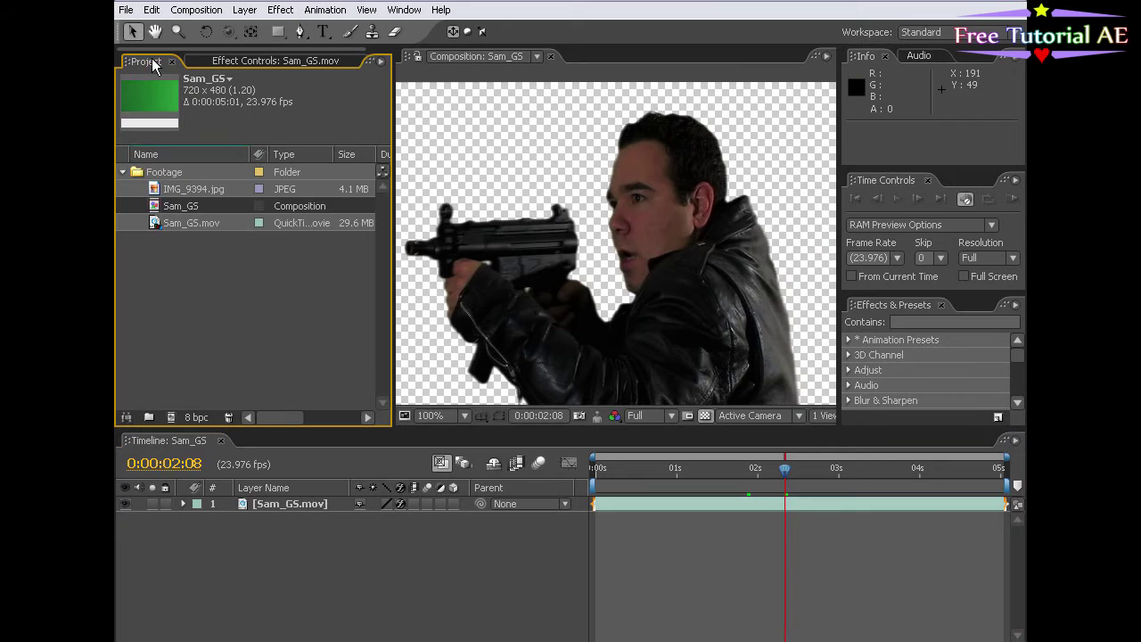
left_click(163, 230)
left_click(156, 191)
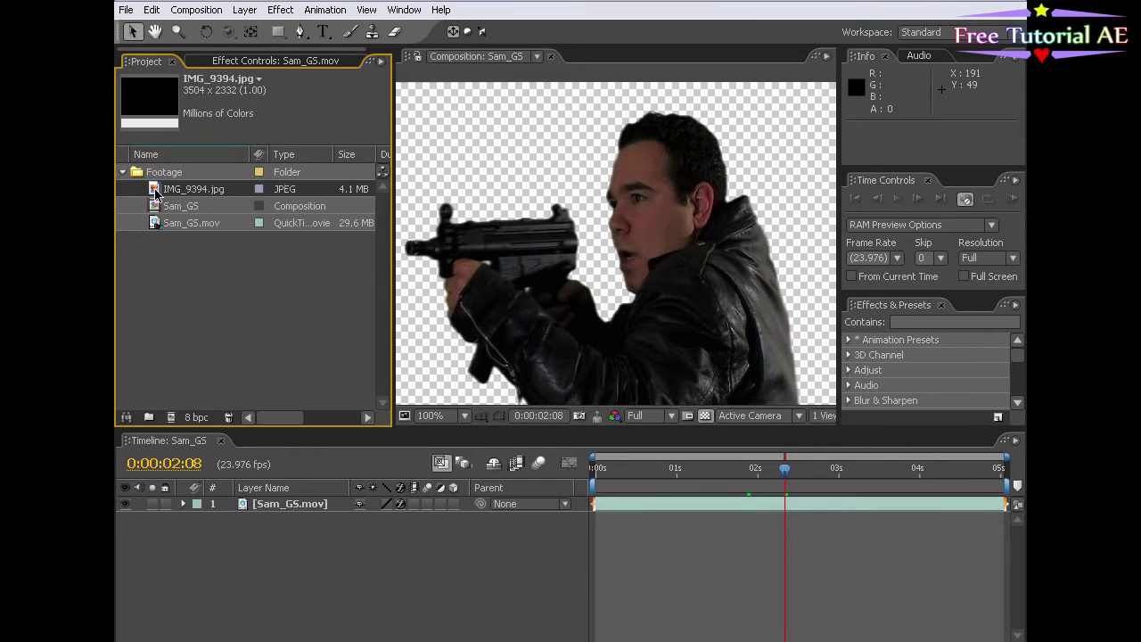
left_click_drag(665, 527, 575, 560)
double_click(153, 190)
scroll(642, 306, "down", 5)
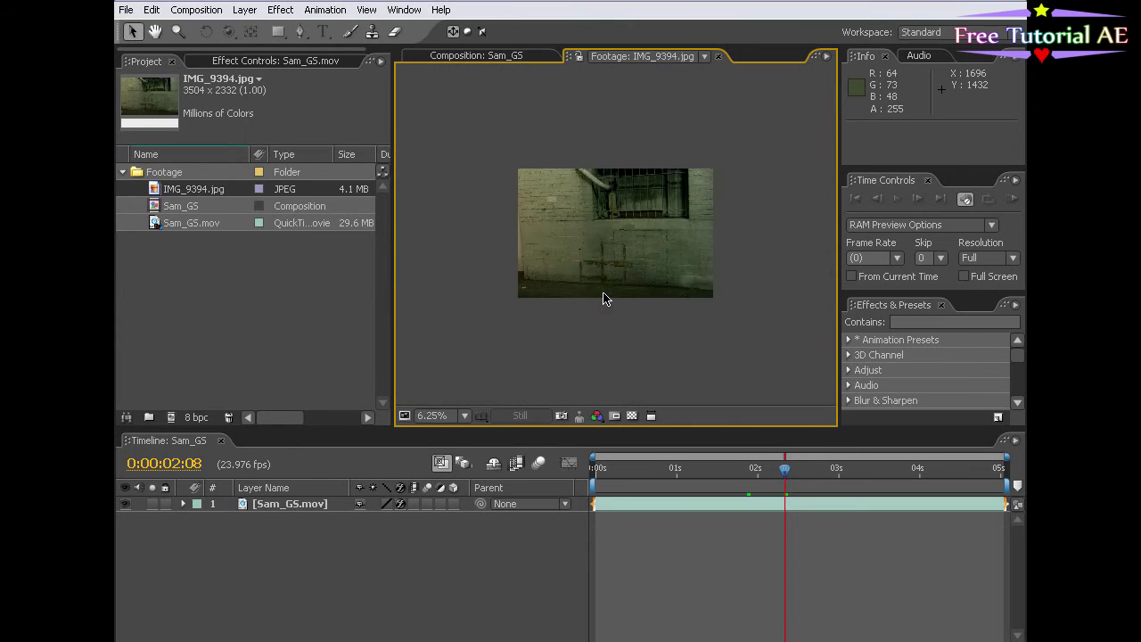
scroll(608, 296, "up", 1)
left_click_drag(630, 253, 625, 263)
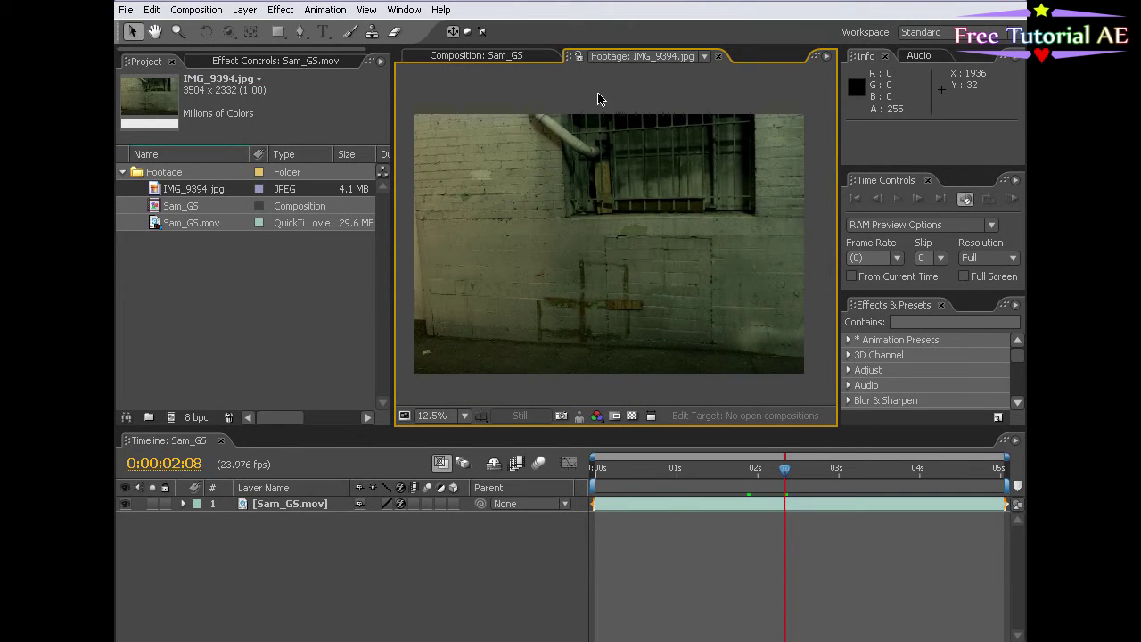
Step: Add IMG_9394.jpg beneath Sam_GS.mov in the Sam_GS composition and align its in point to the composition start
left_click(466, 51)
scroll(650, 372, "down", 2)
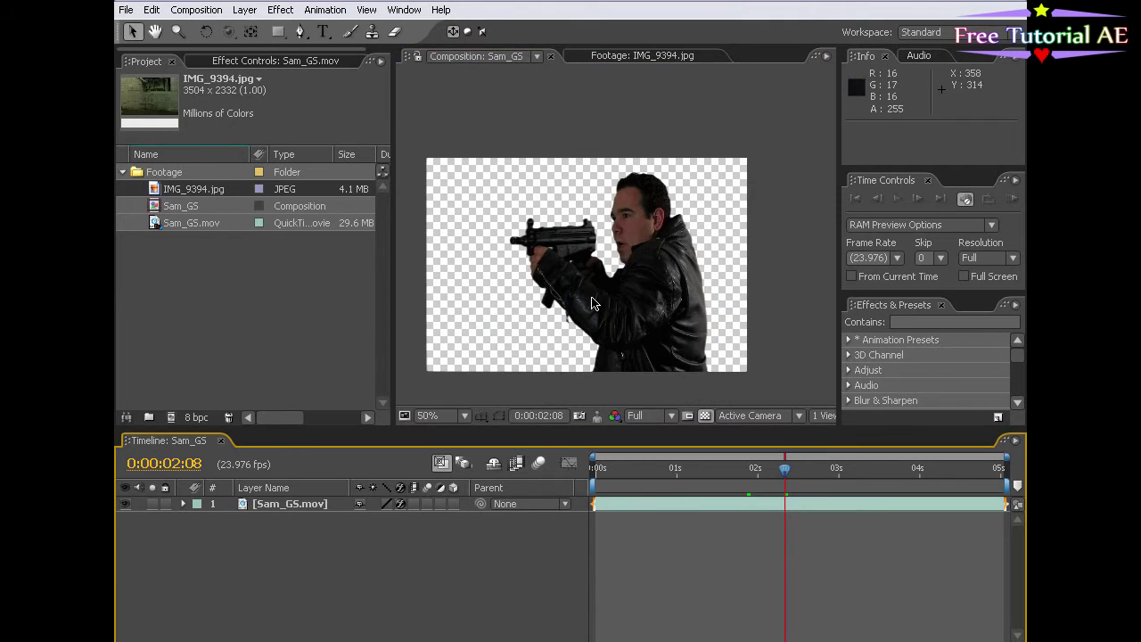
left_click_drag(154, 189, 617, 527)
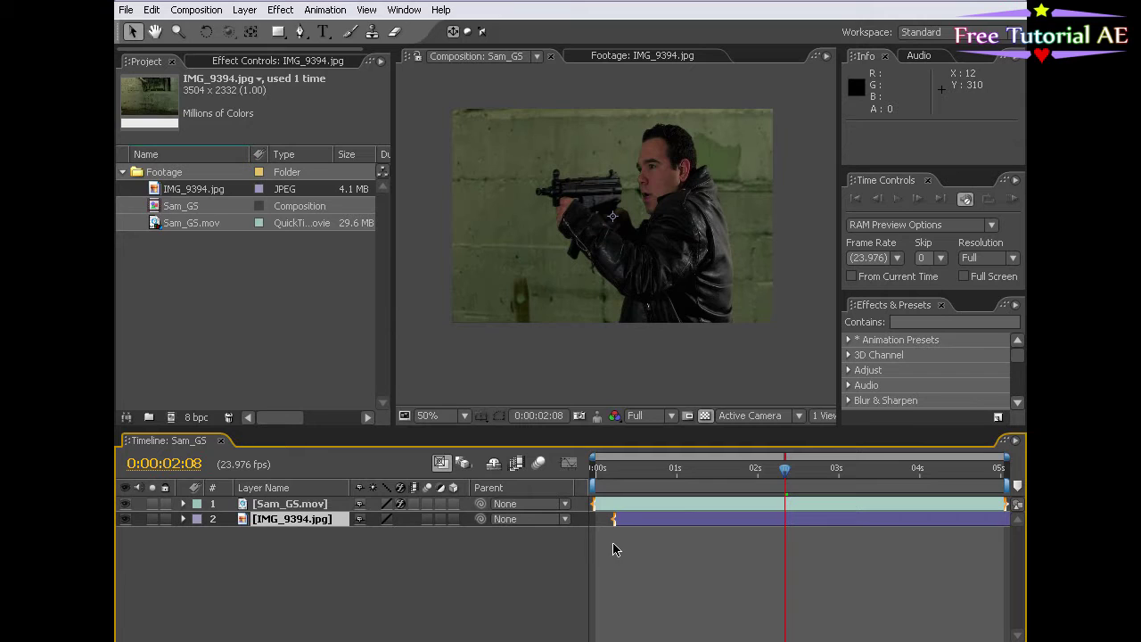
key("alt+Home")
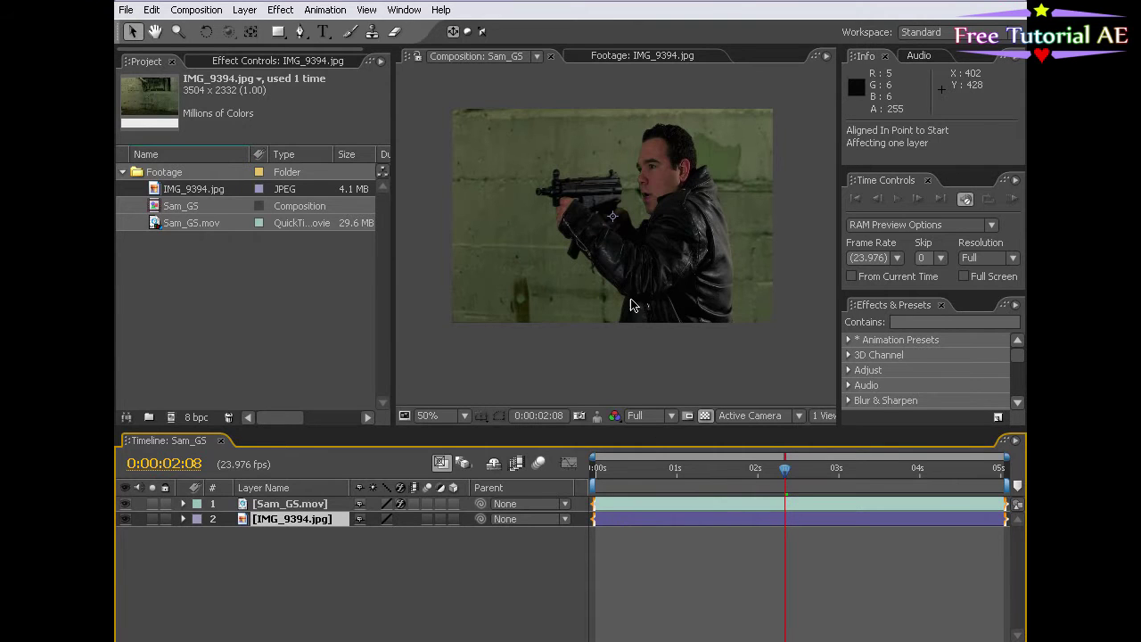
Step: Scale the IMG_9394.jpg background down to just larger than the frame and move it to position 348, 264
scroll(627, 311, "down", 4)
scroll(627, 311, "up", 2)
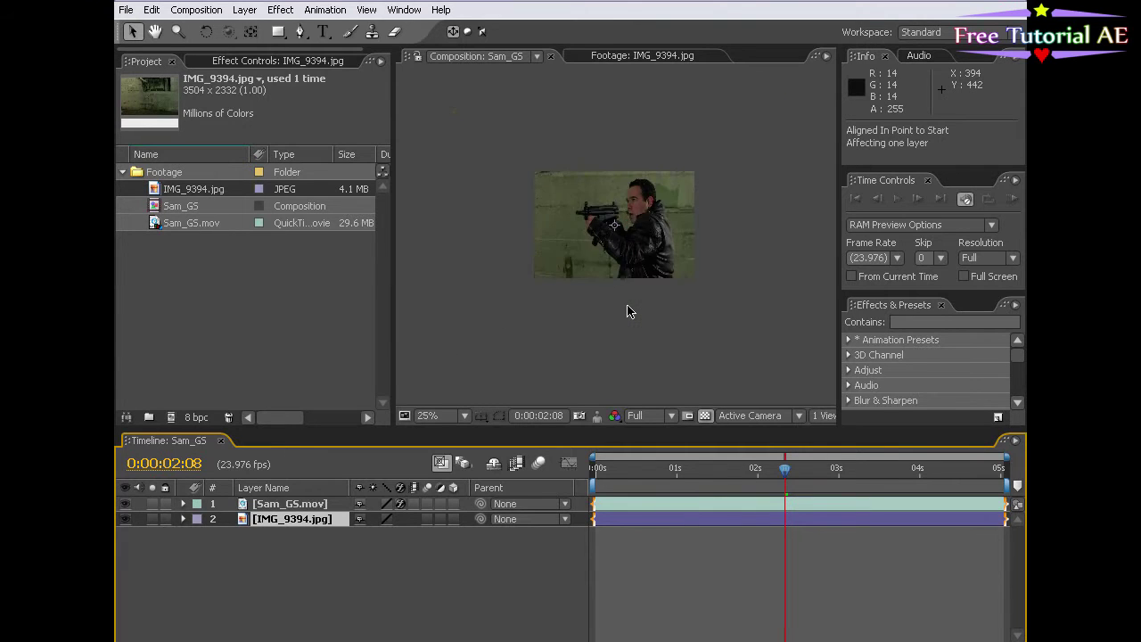
scroll(627, 311, "down", 1)
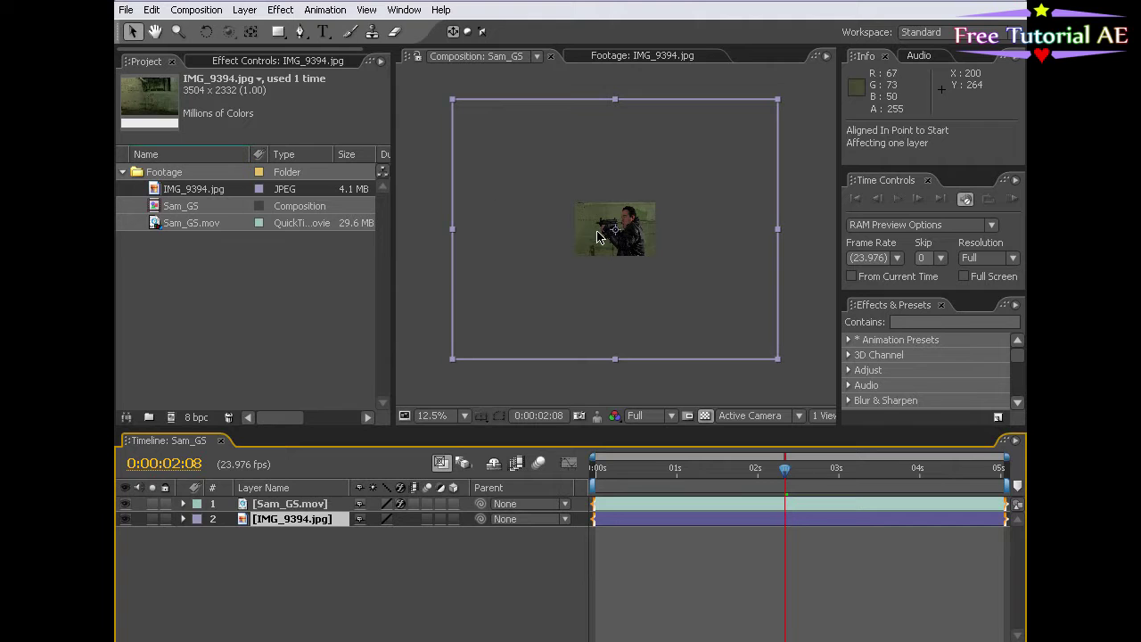
left_click_drag(776, 359, 660, 264)
scroll(600, 291, "up", 4)
left_click_drag(782, 355, 737, 347)
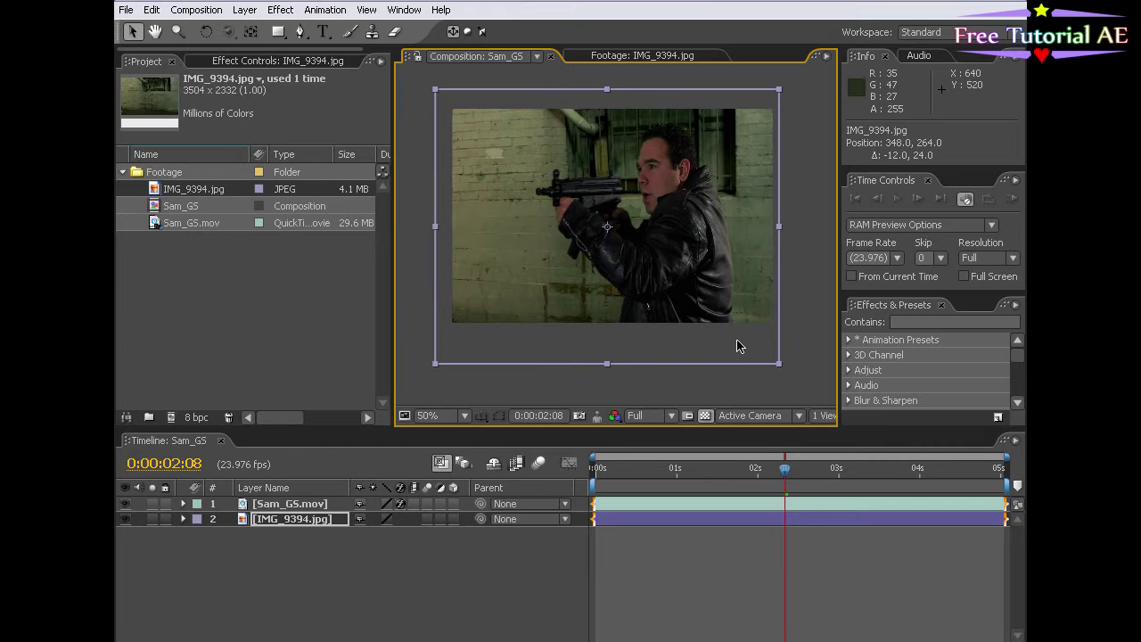
Step: Fine-tune the wall image's size behind the man at 0:00:01:06 and preview the composite full screen
left_click(697, 467)
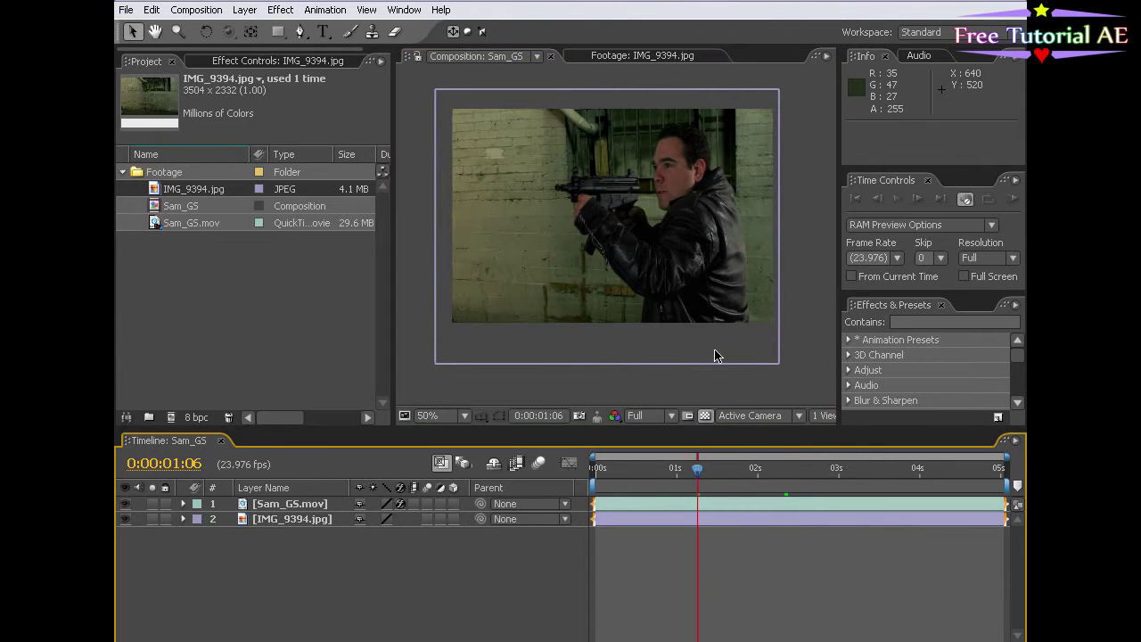
left_click_drag(780, 366, 742, 358)
left_click(739, 556)
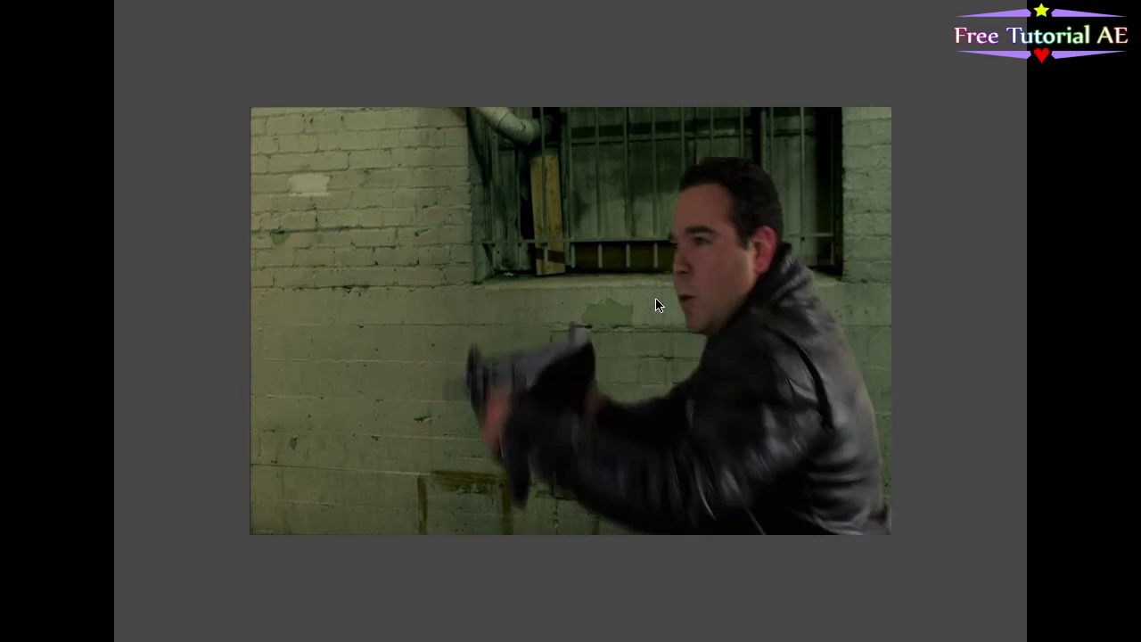
Step: End the full-screen preview and apply the Simple Choker matte effect to the Sam_GS.mov layer
left_click(678, 509)
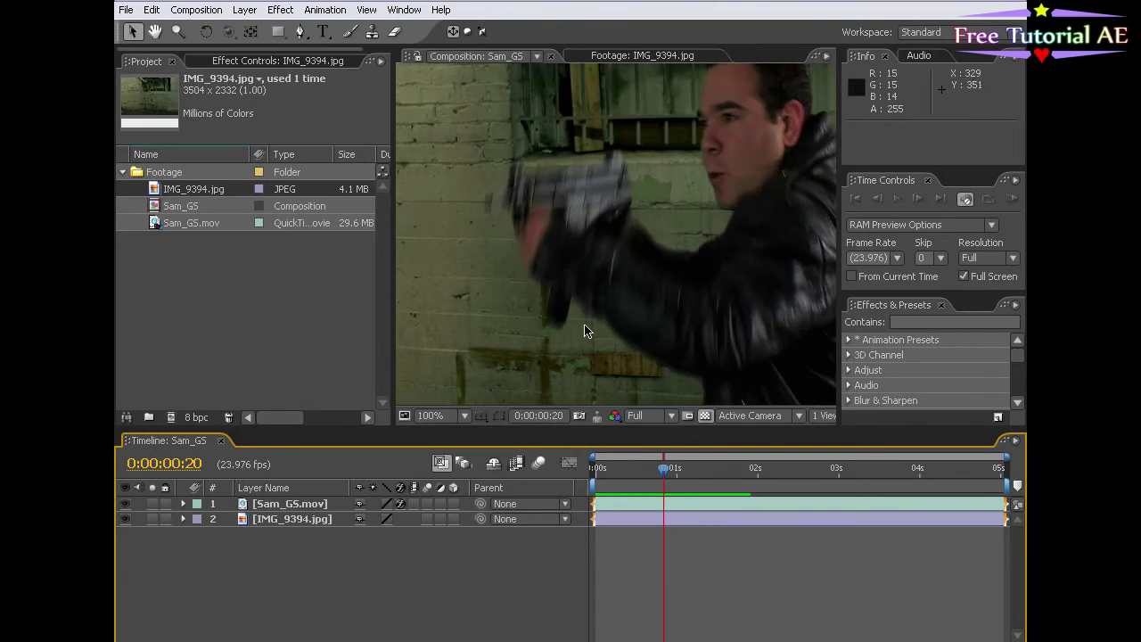
left_click(524, 513)
left_click(278, 503)
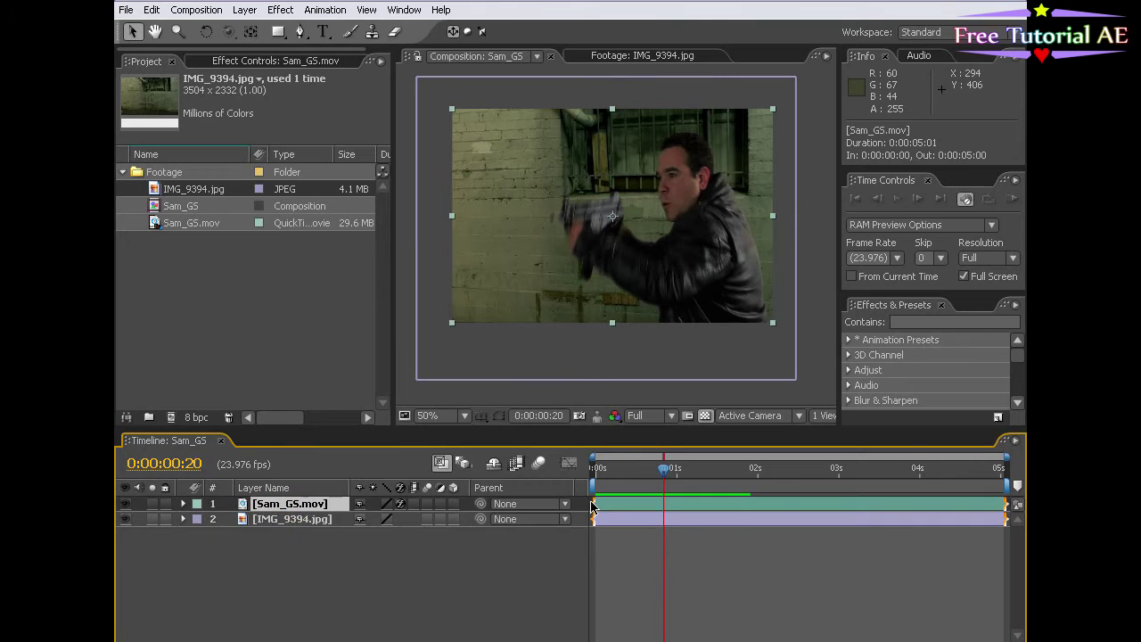
left_click(279, 10)
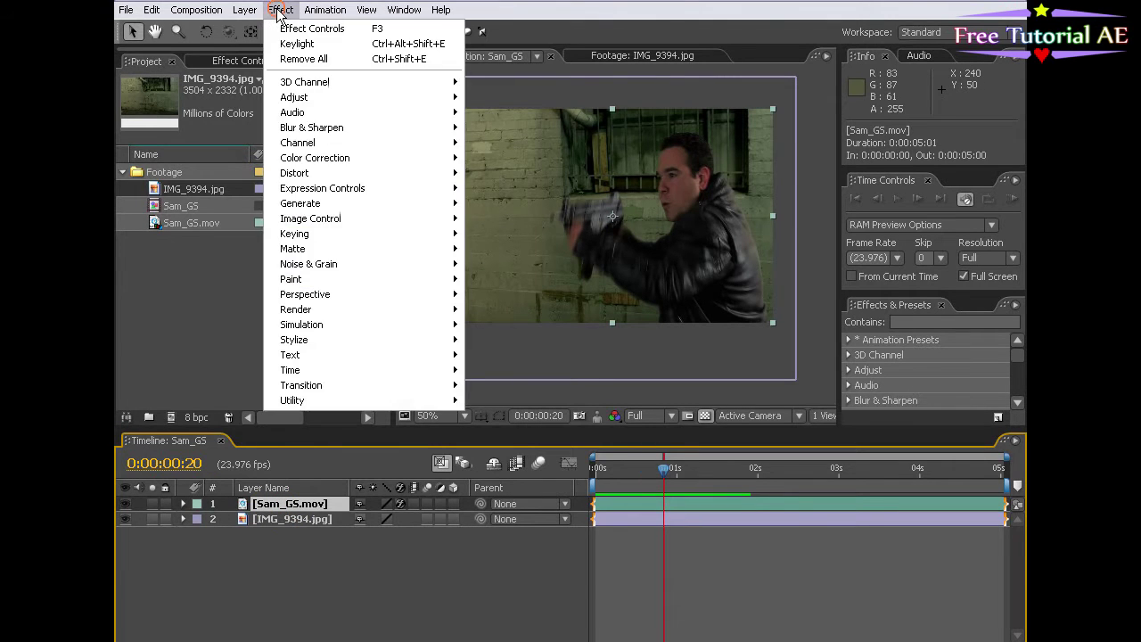
mouse_move(312, 249)
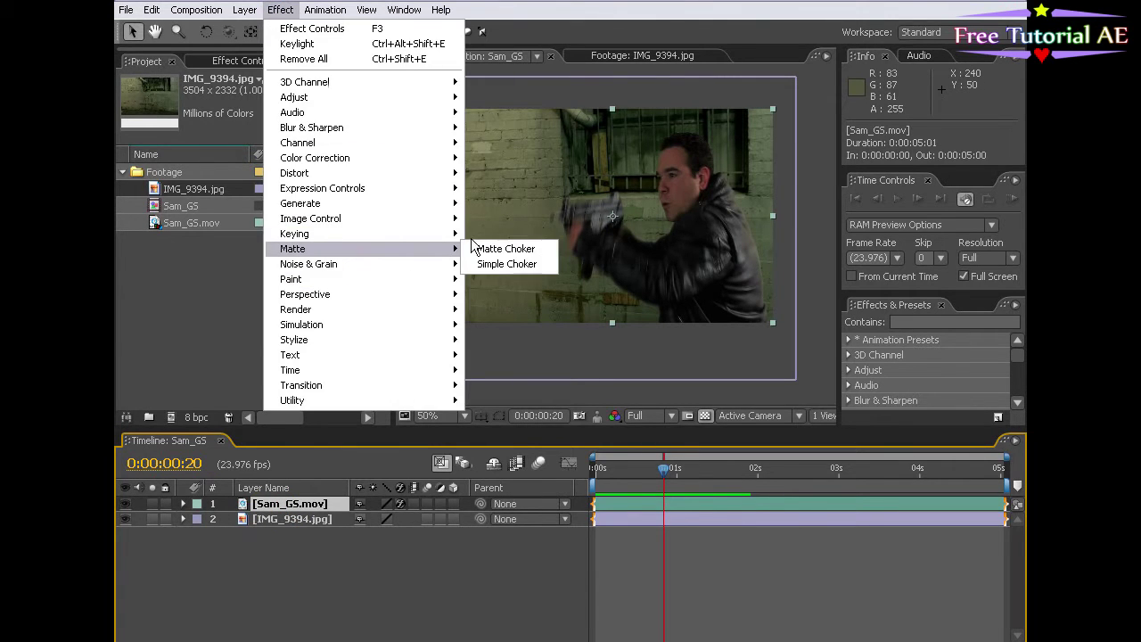
left_click(517, 264)
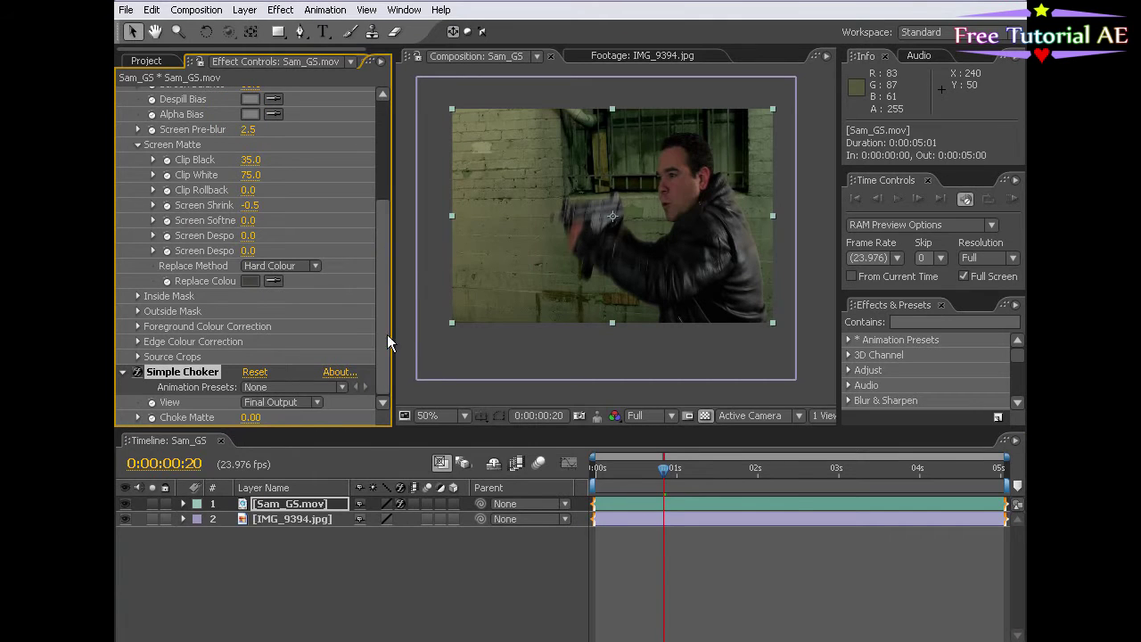
Step: Try a Choke Matte value of 0.75 in Simple Choker on the Sam_GS.mov layer
left_click(250, 417)
type("0")
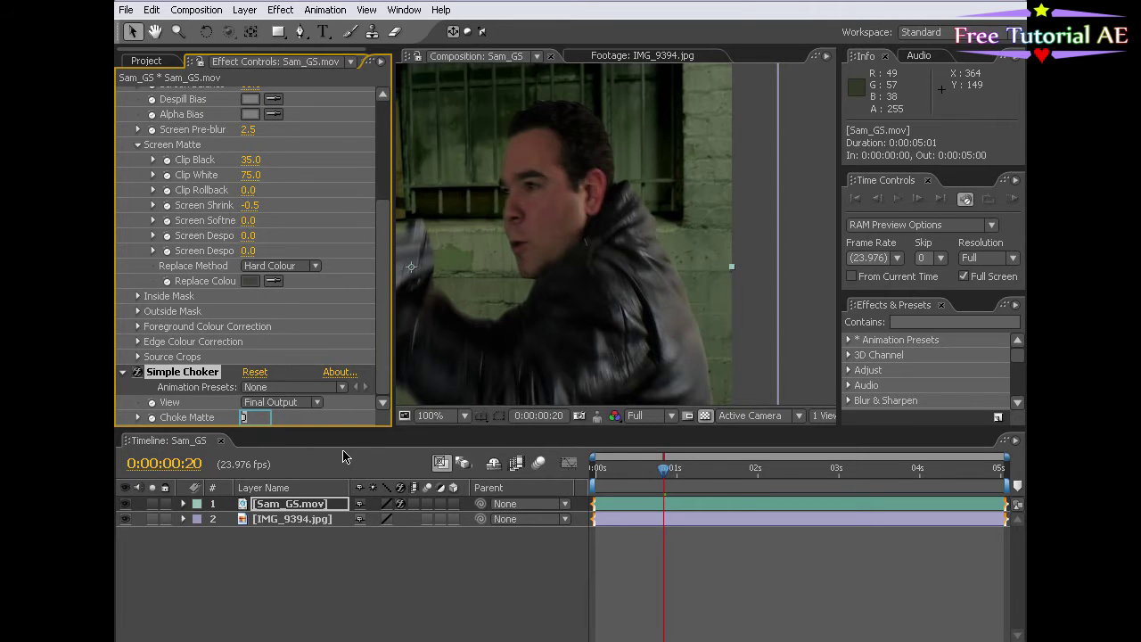
type(".75")
key("Return")
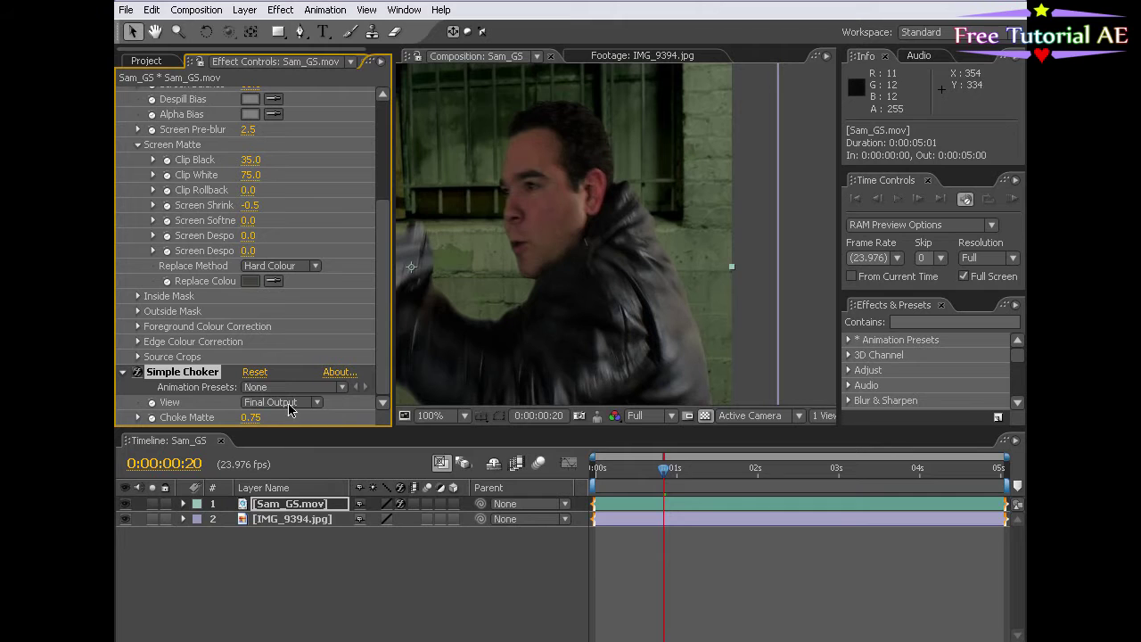
Step: Try a Choke Matte value of 1.50, toggle Simple Choker for comparison, and inspect the jacket and hair edges
left_click(252, 417)
key("space")
left_click_drag(452, 327, 542, 298)
scroll(543, 297, "up", 1)
left_click_drag(577, 352, 564, 297)
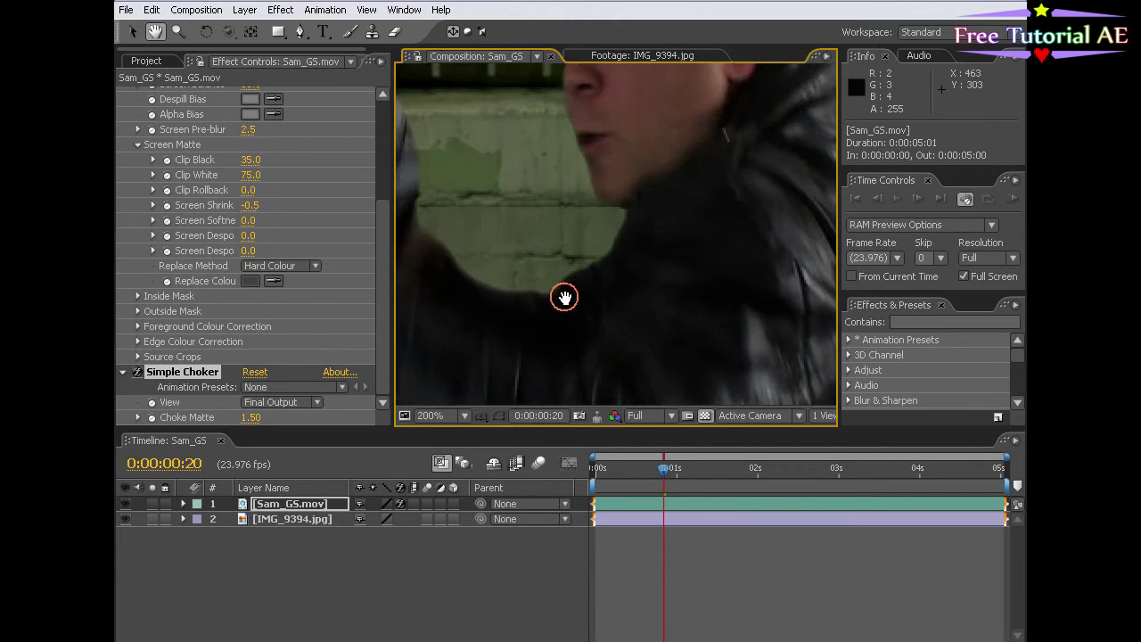
left_click(138, 374)
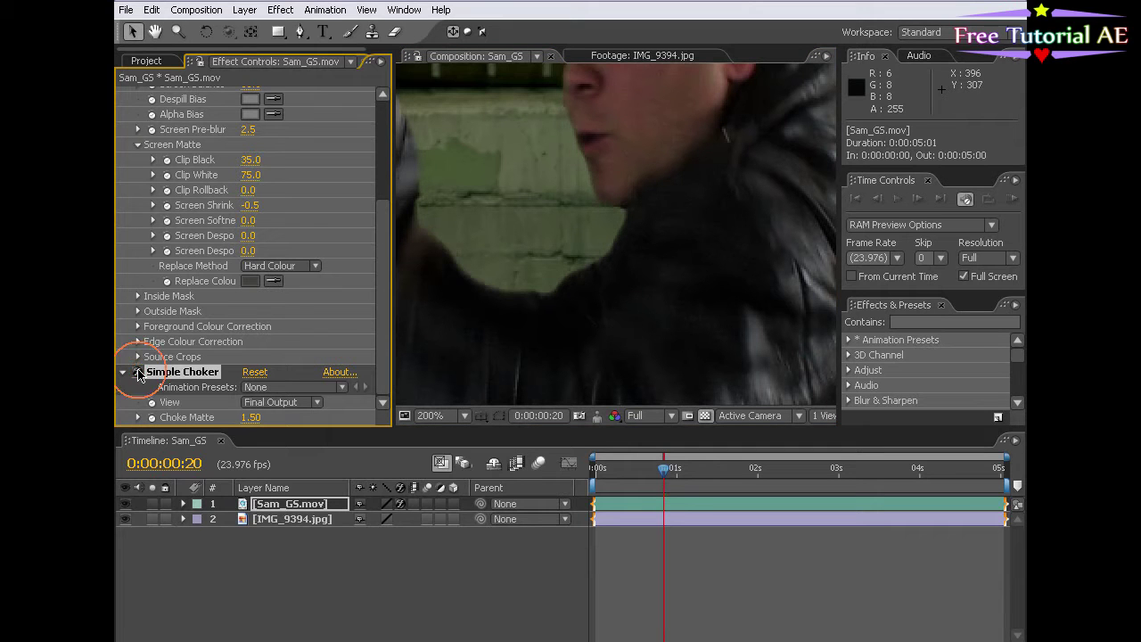
key("space")
left_click_drag(562, 168, 538, 428)
left_click_drag(616, 229, 535, 303)
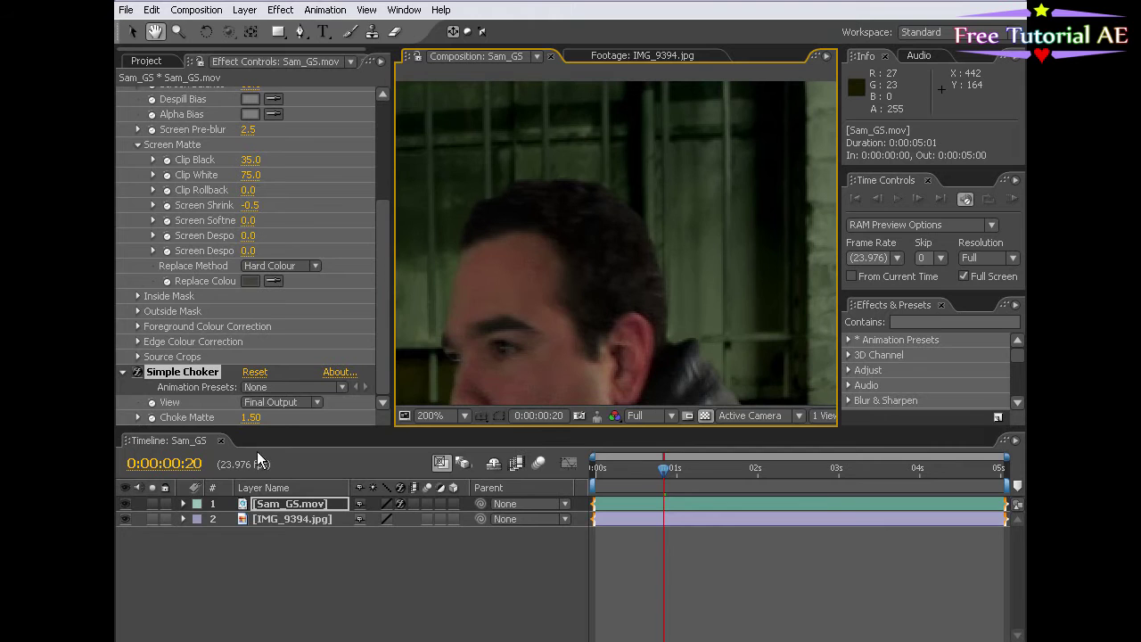
Step: Set Simple Choker's Choke Matte to 1.00 and check the man's edges at 0:00:03:03
left_click(248, 418)
type("1")
key("Return")
key("space")
left_click_drag(592, 368, 637, 184)
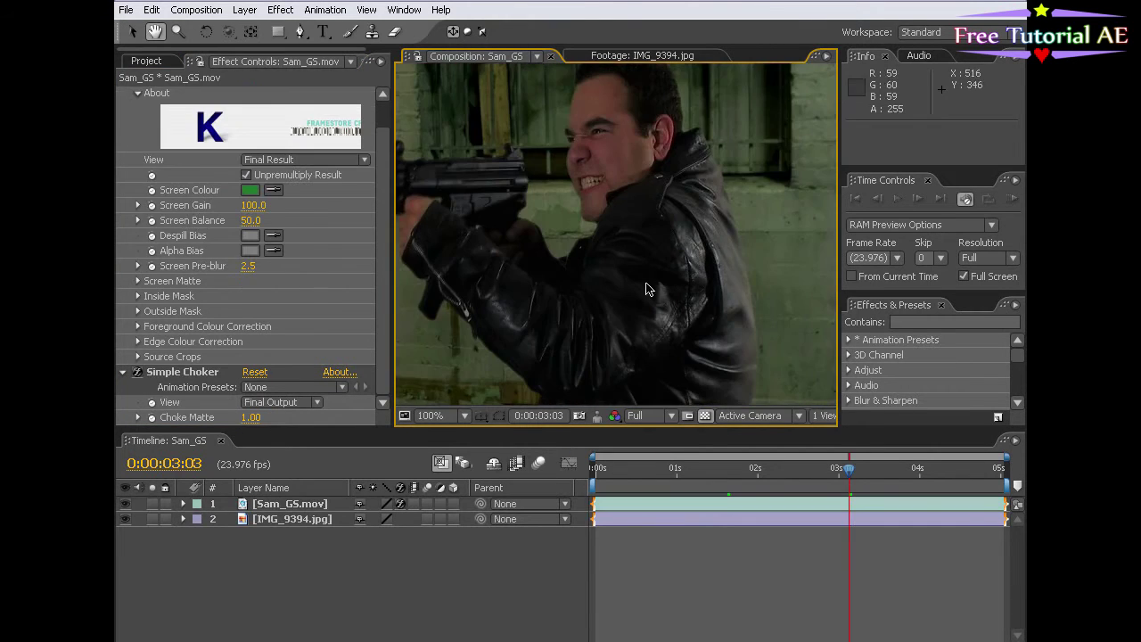
left_click_drag(654, 285, 735, 248)
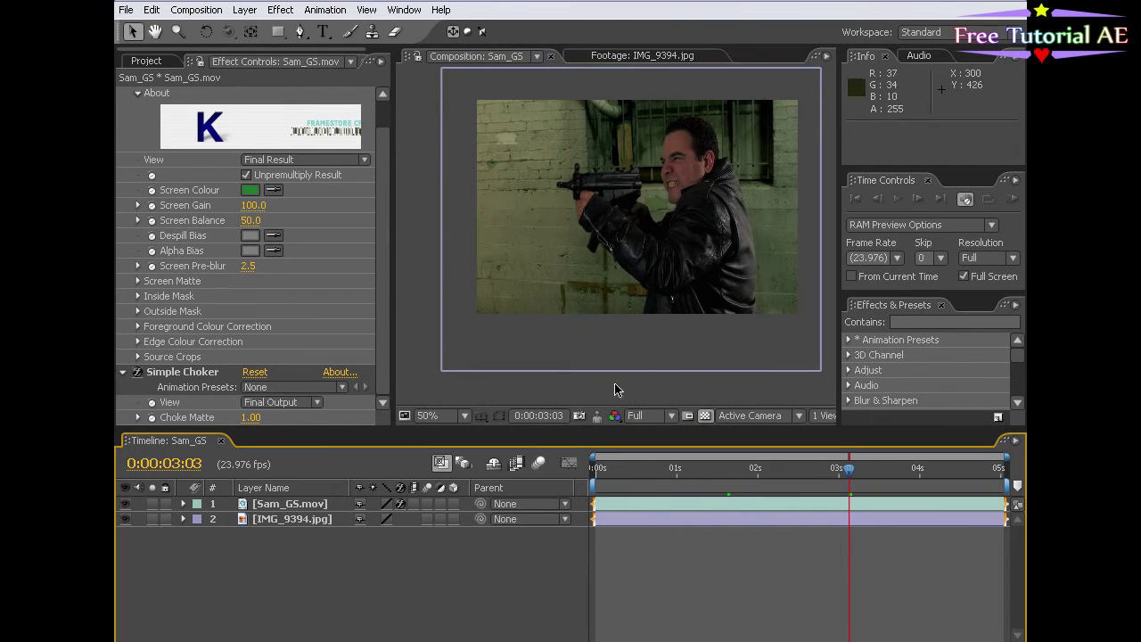
Step: Try moving the Sam_GS.mov layer slightly over the wall background and undo the move
left_click(293, 509)
left_click_drag(646, 232, 614, 236)
key("ctrl+z")
Step: Compare the man's colour and brightness with the wall, hiding and showing the IMG_9394.jpg layer once
left_click(284, 524)
left_click(780, 572)
scroll(671, 235, "up", 1)
left_click_drag(677, 197, 546, 238)
scroll(660, 250, "down", 1)
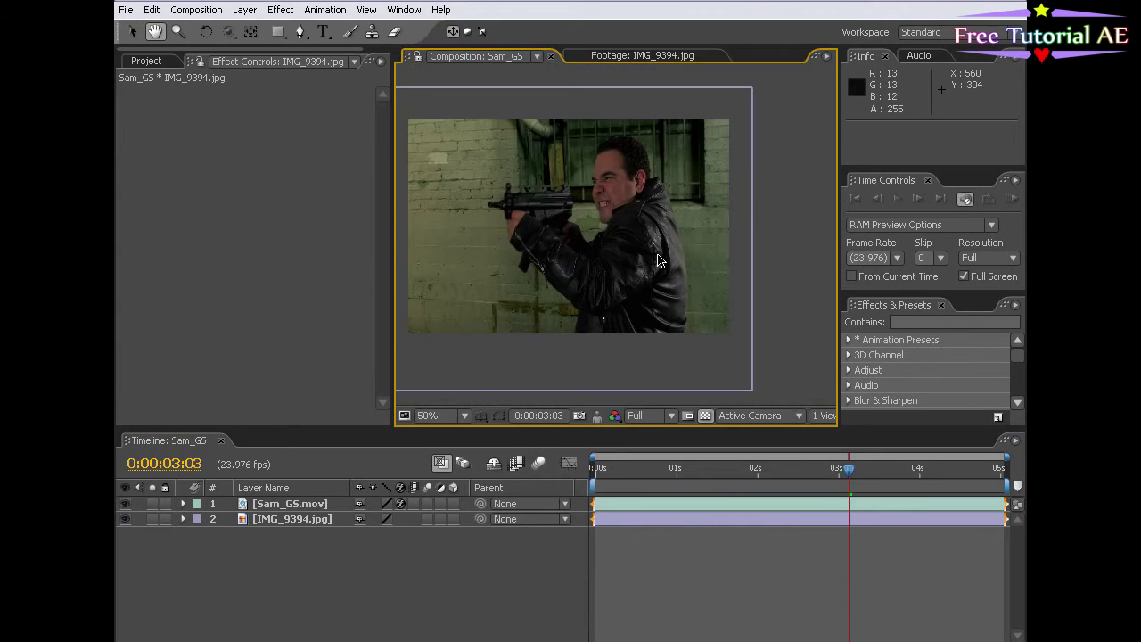
scroll(560, 242, "up", 1)
left_click_drag(658, 216, 573, 222)
left_click(125, 520)
left_click(126, 520)
scroll(657, 268, "down", 1)
key("h")
left_click_drag(658, 267, 675, 247)
left_click(743, 568)
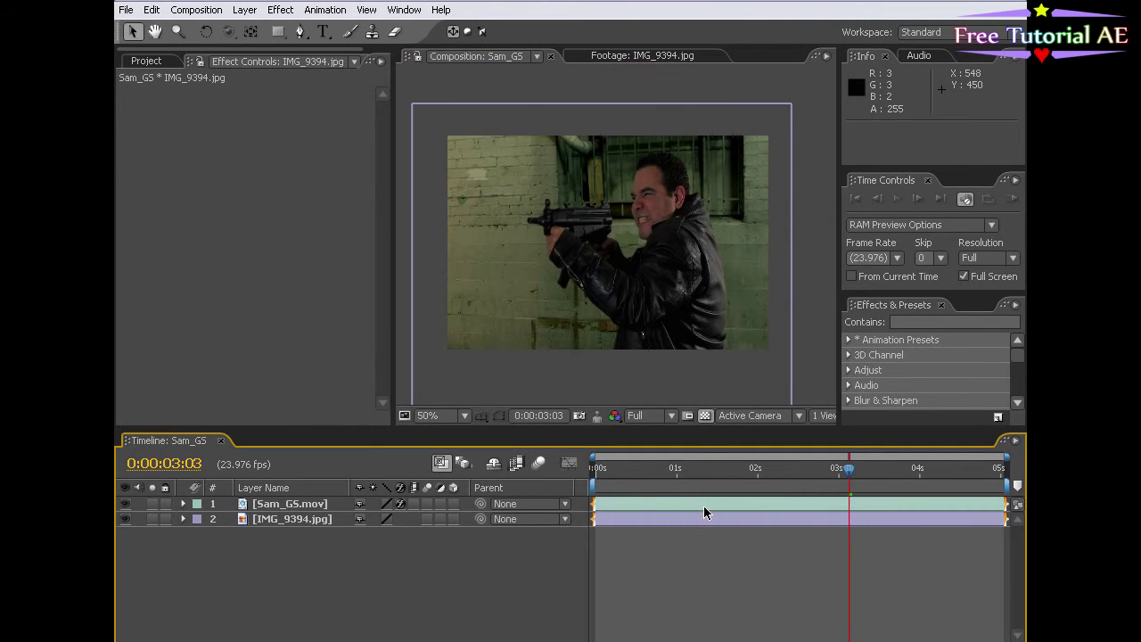
Step: Apply the Levels colour correction effect to the Sam_GS.mov layer
left_click(703, 511)
scroll(632, 355, "up", 2)
left_click(317, 584)
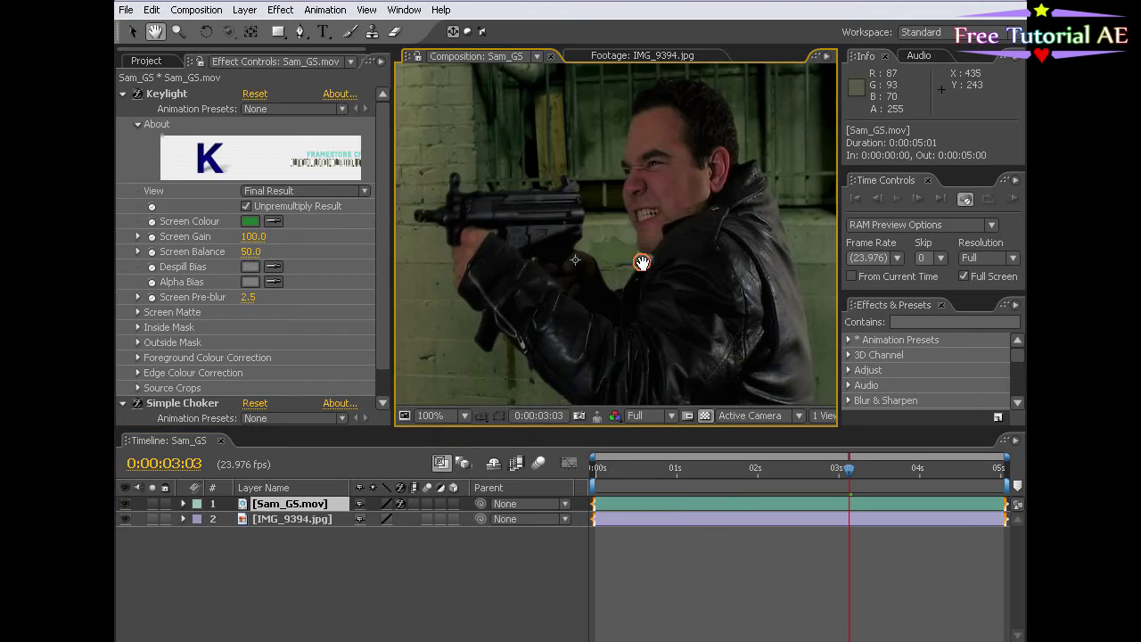
left_click(294, 505)
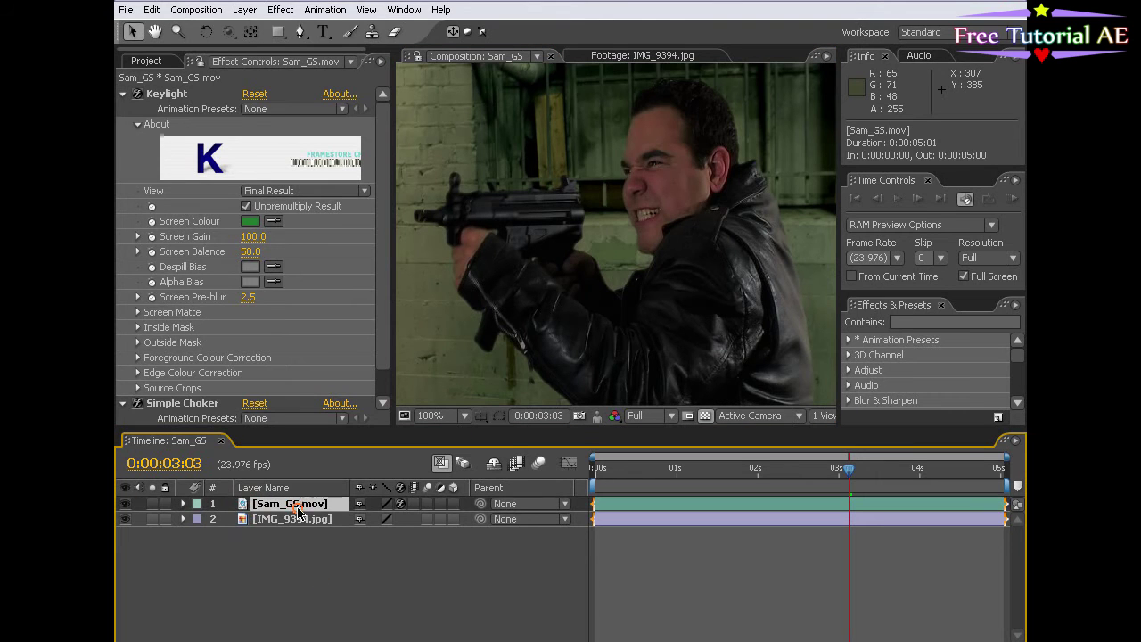
left_click(286, 12)
mouse_move(319, 159)
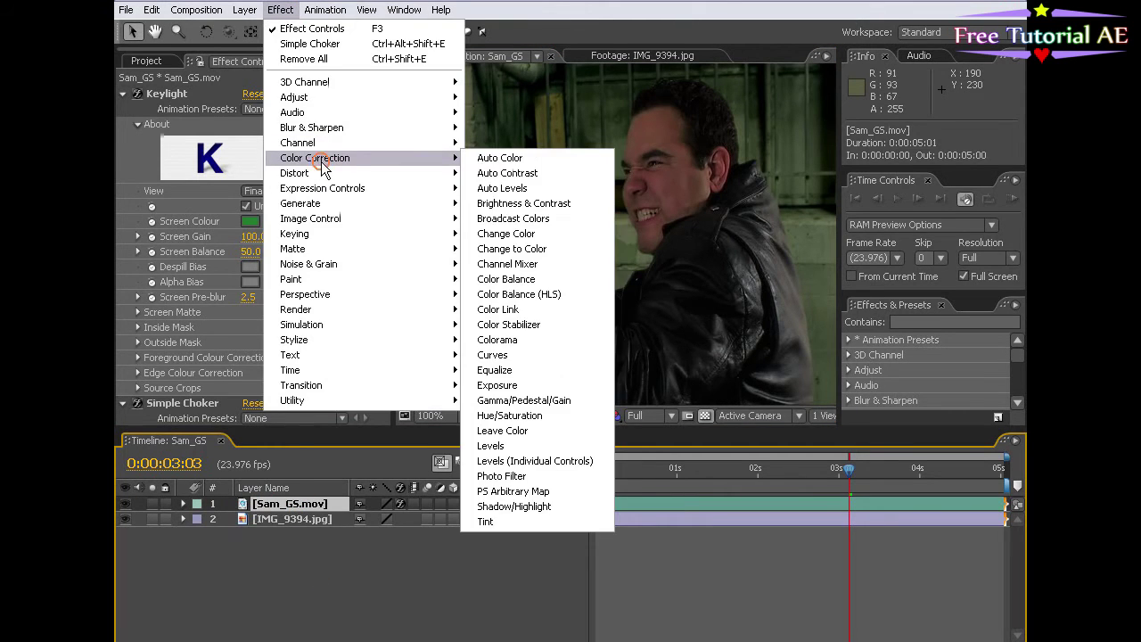
left_click(511, 445)
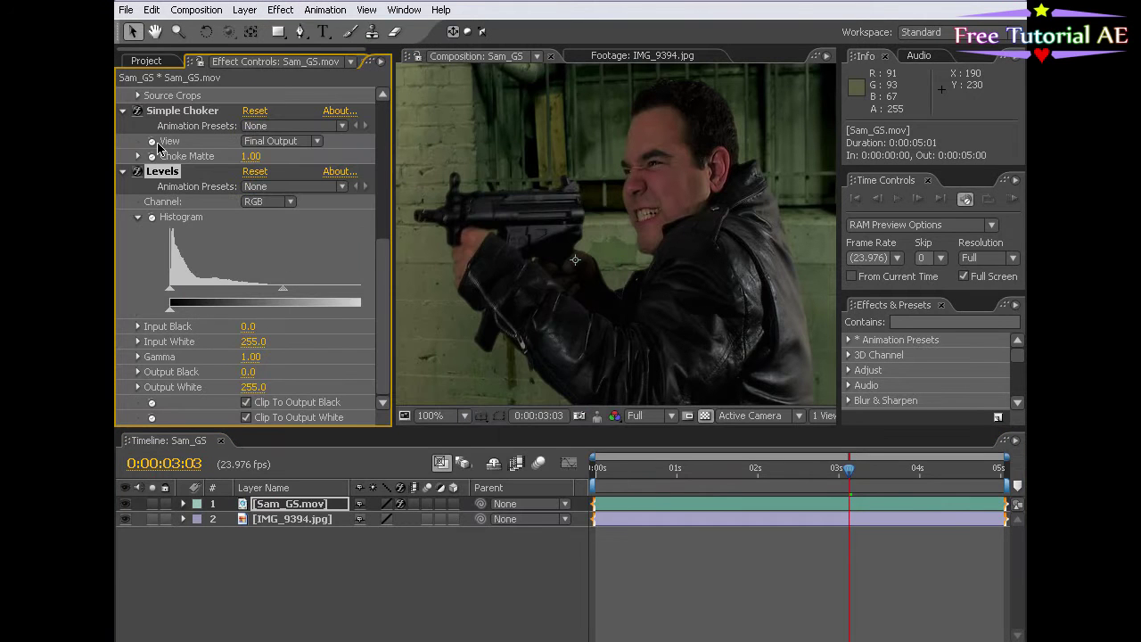
Step: Raise Red Input Black to 14 in the Levels effect on Sam_GS.mov and check the man against the wall
left_click_drag(395, 264, 408, 264)
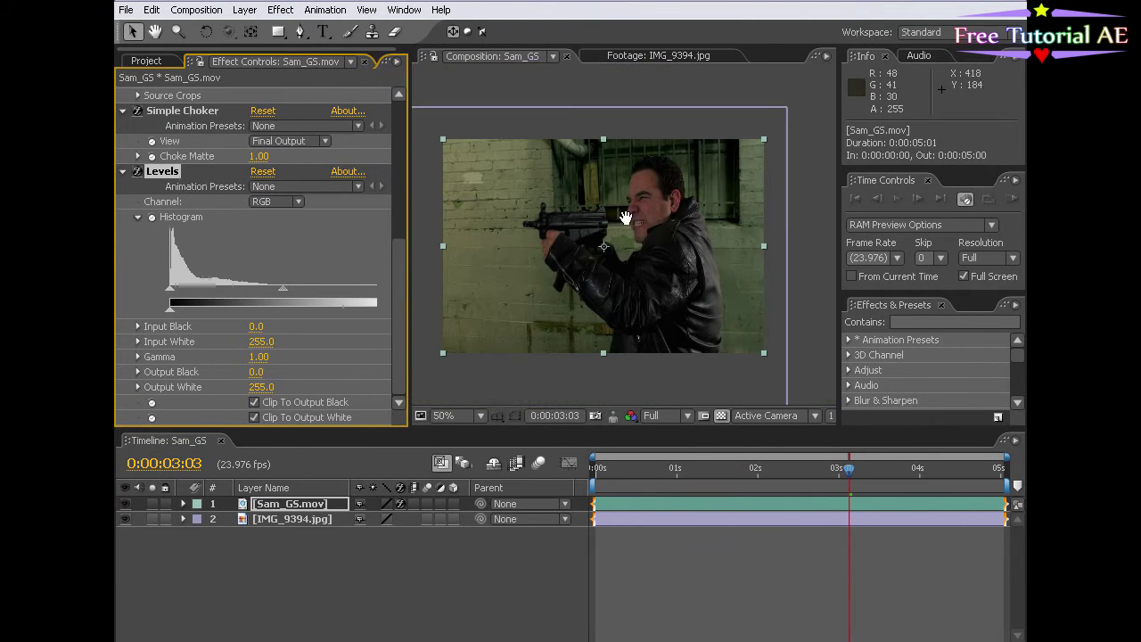
key("h")
left_click_drag(657, 247, 630, 237)
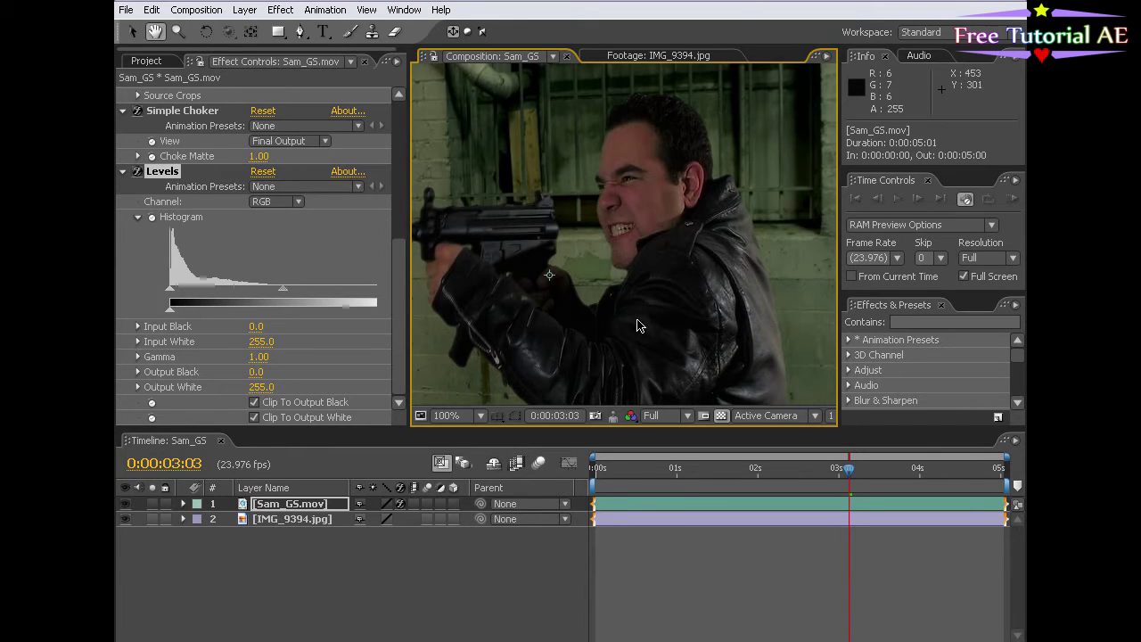
left_click_drag(585, 113, 612, 289)
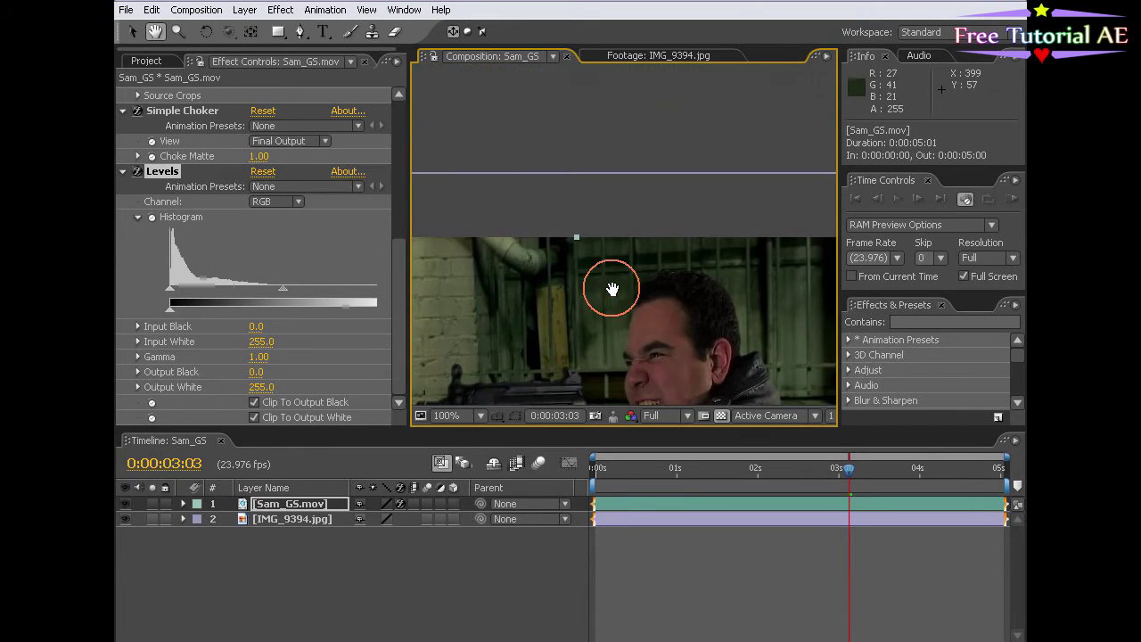
left_click_drag(611, 386, 580, 201)
left_click_drag(709, 299, 680, 270)
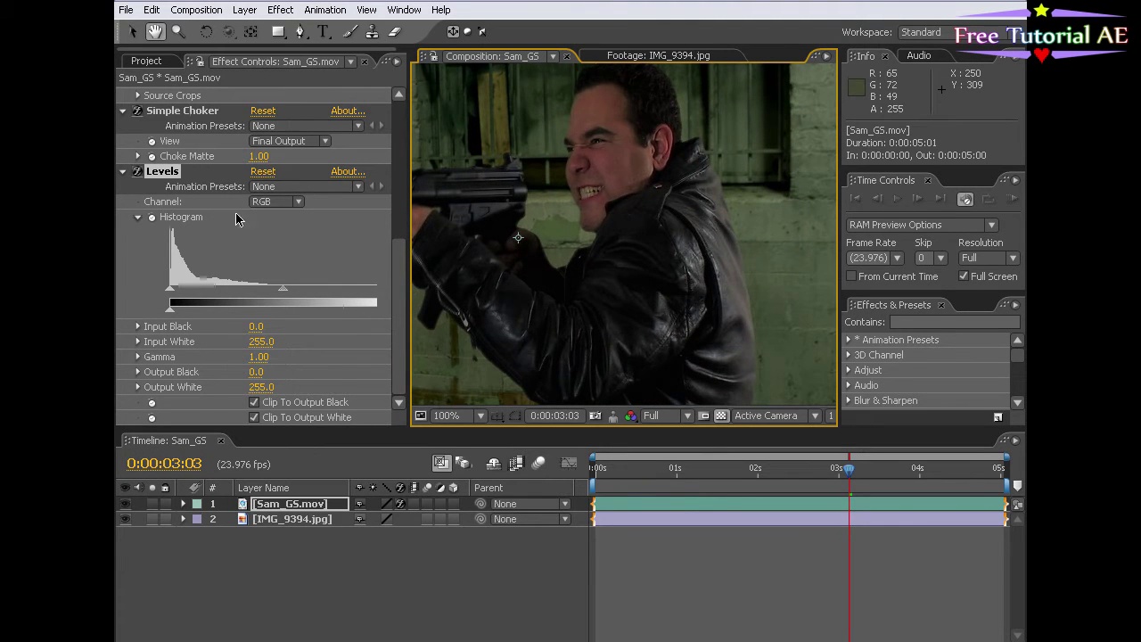
left_click(272, 201)
left_click(281, 221)
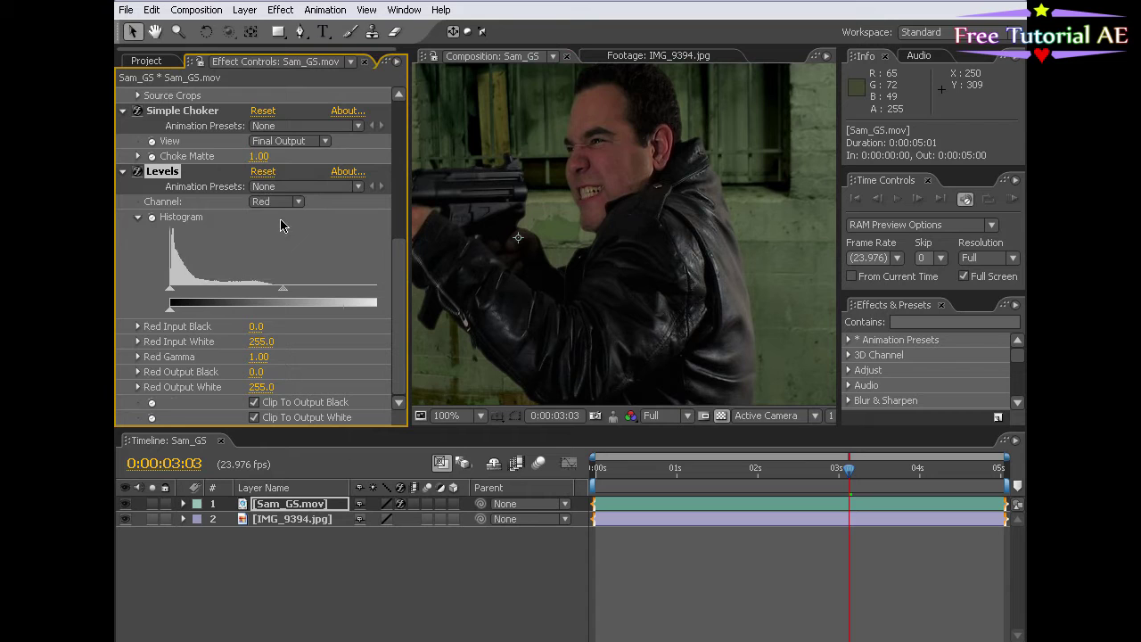
left_click_drag(169, 292, 175, 292)
key("h")
scroll(660, 276, "down", 2)
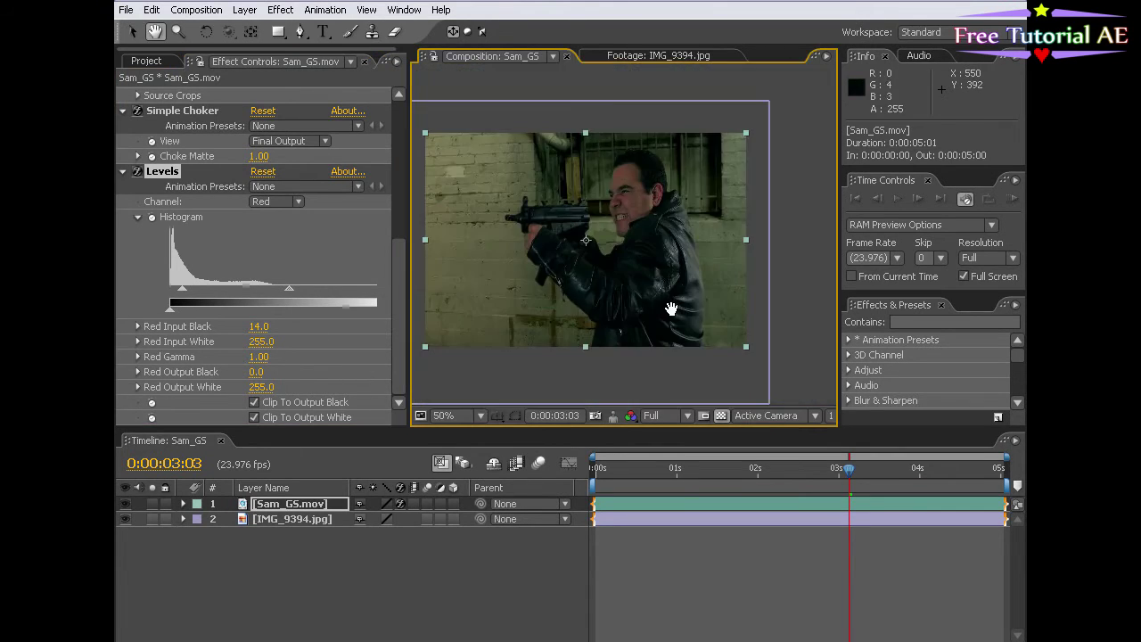
scroll(672, 309, "up", 2)
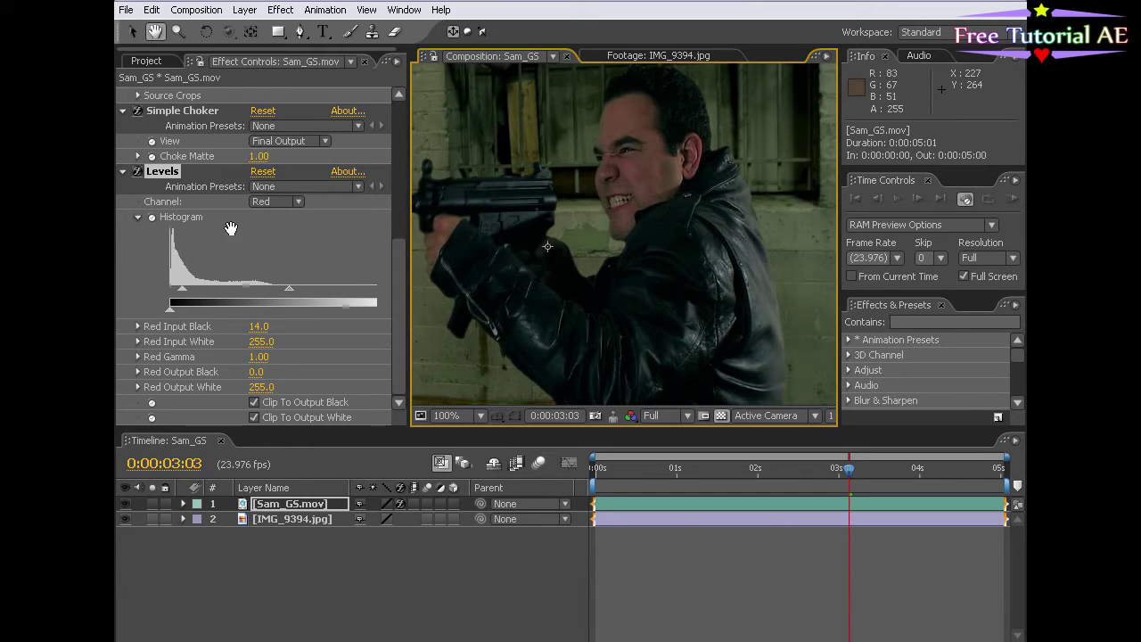
Step: Switch Levels to the Blue channel and examine the tint of the jacket's highlights against the wall
left_click(272, 201)
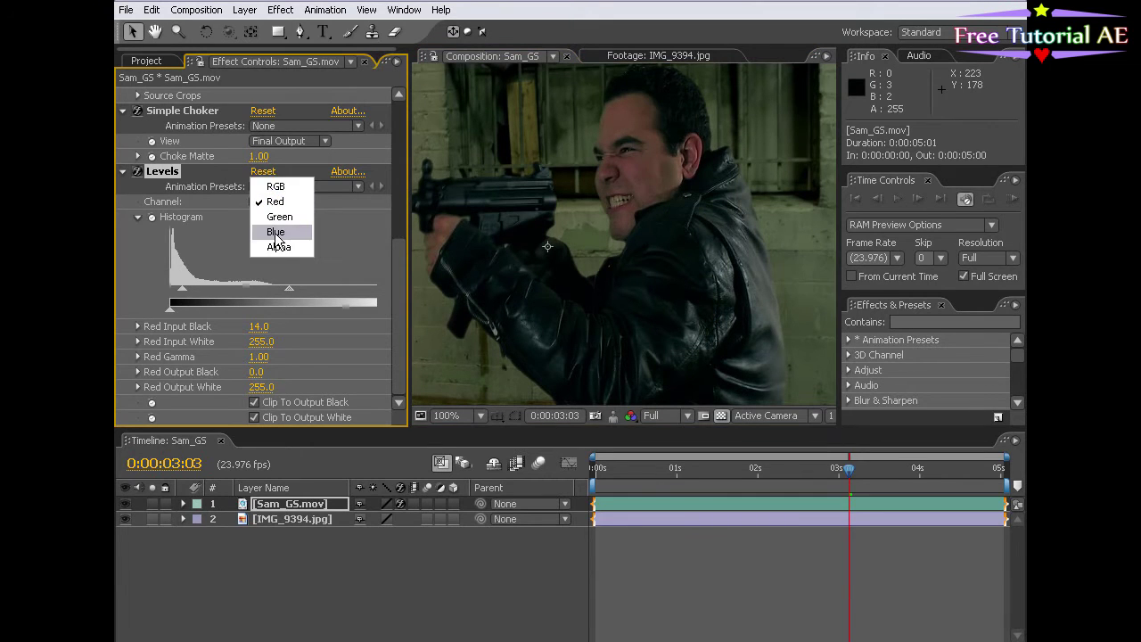
left_click(276, 234)
key("h")
scroll(667, 258, "up", 2)
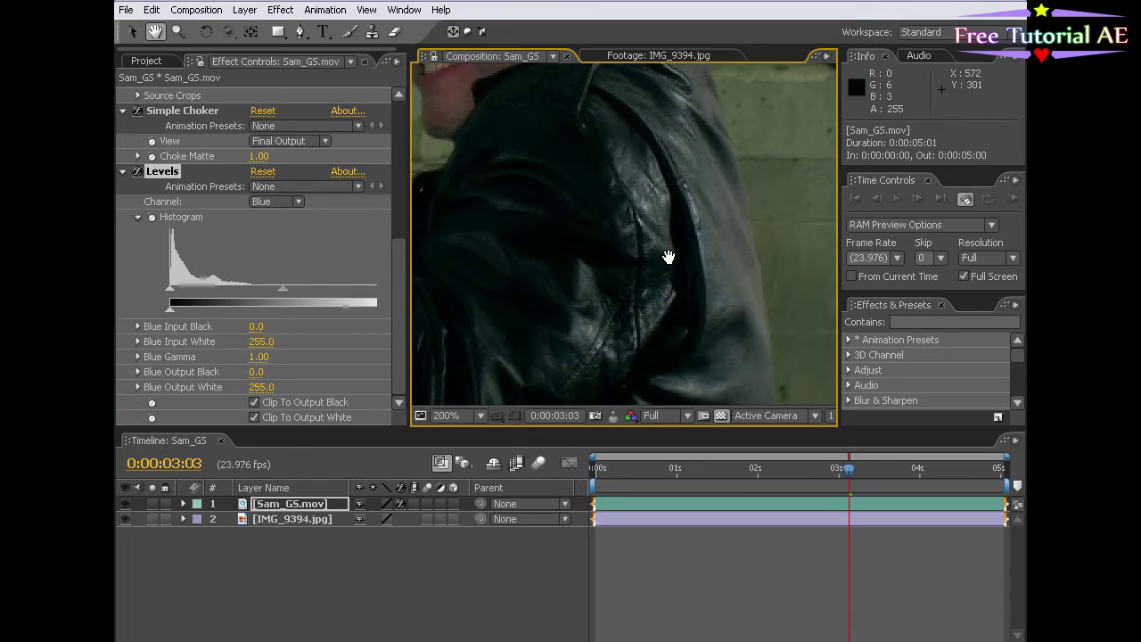
left_click_drag(667, 257, 624, 275)
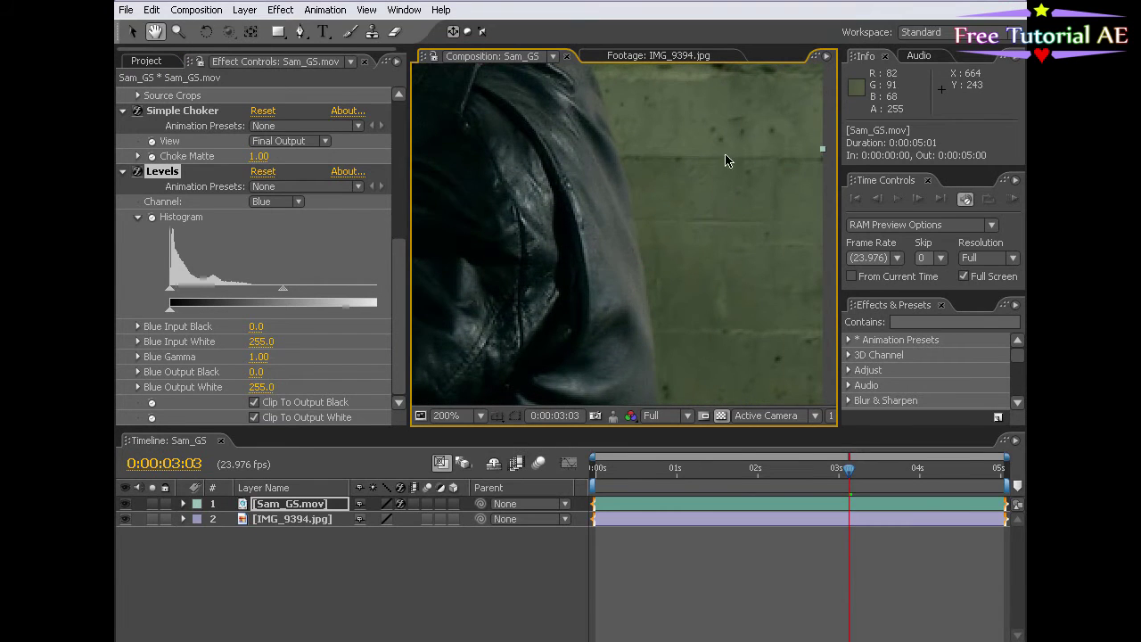
scroll(664, 169, "down", 2)
left_click_drag(607, 234, 642, 257)
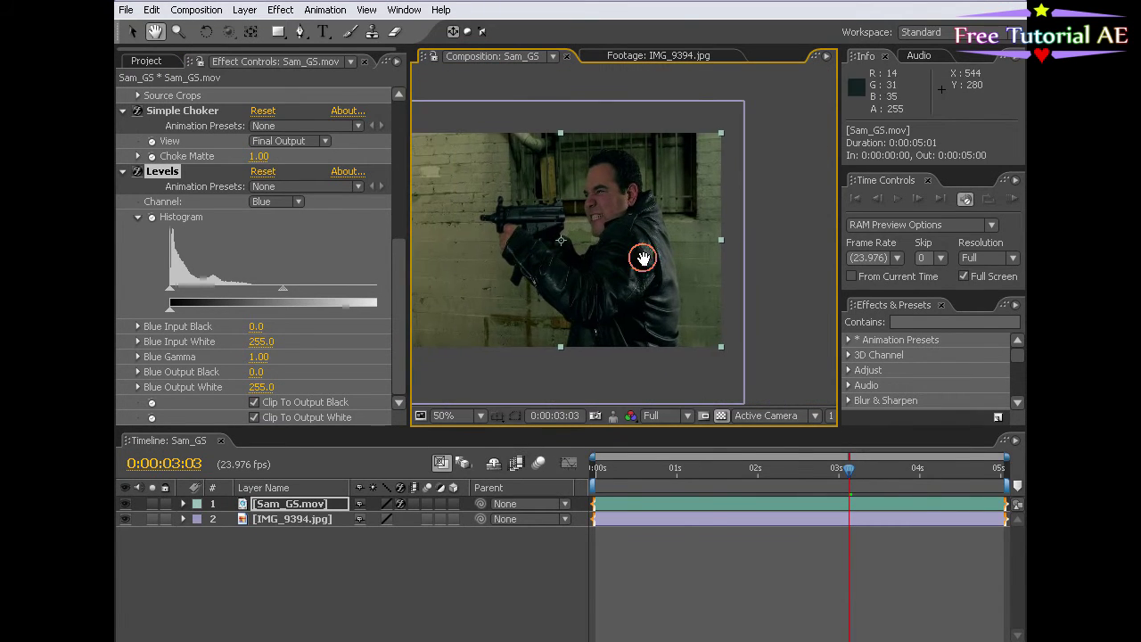
scroll(655, 250, "up", 2)
left_click_drag(642, 214, 617, 270)
scroll(635, 263, "down", 1)
scroll(679, 236, "up", 1)
left_click_drag(701, 214, 681, 278)
scroll(564, 261, "up", 1)
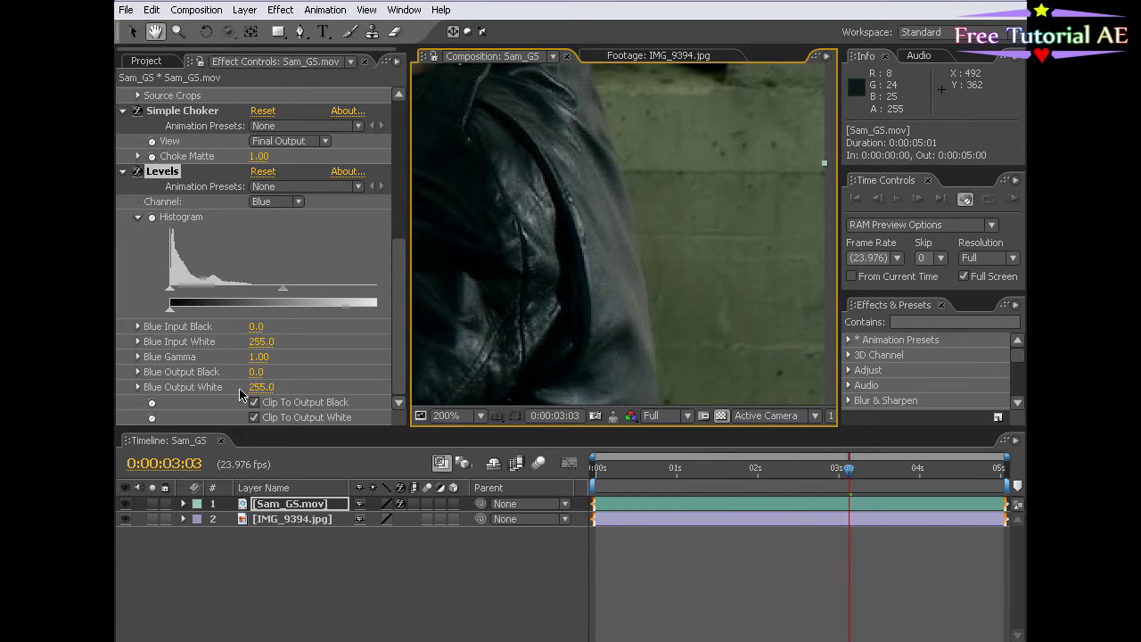
Step: Widen the effect settings area and lower Blue Output White to 194 in Levels
left_click_drag(409, 340, 467, 339)
left_click_drag(397, 308, 342, 309)
left_click_drag(339, 311, 303, 314)
scroll(691, 263, "down", 2)
scroll(610, 276, "up", 2)
left_click_drag(303, 312, 343, 313)
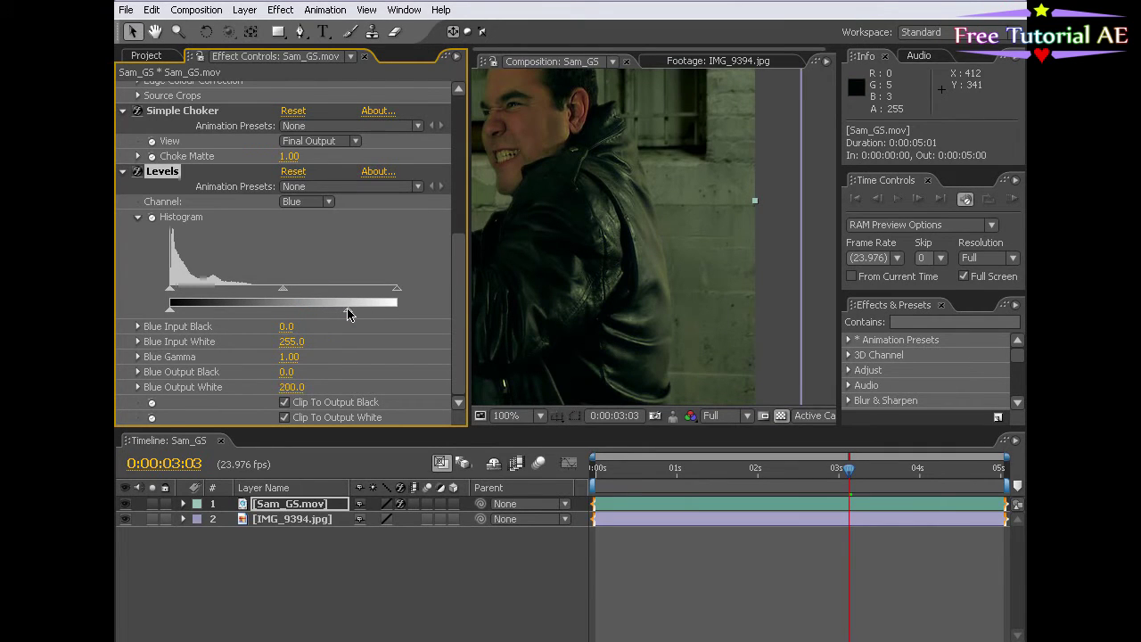
Step: Examine the corrected jacket highlights and whole frame against the wall, and enlarge the composition view
scroll(597, 309, "down", 1)
key("space")
left_click_drag(593, 268, 668, 286)
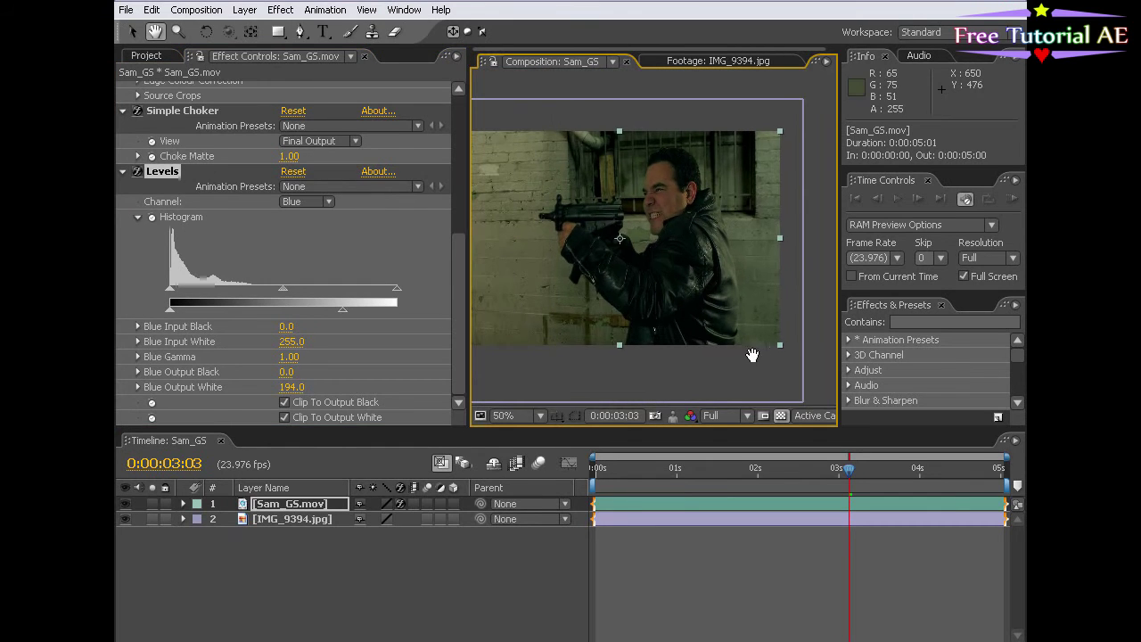
left_click_drag(715, 326, 649, 305)
scroll(659, 312, "up", 3)
scroll(687, 278, "down", 3)
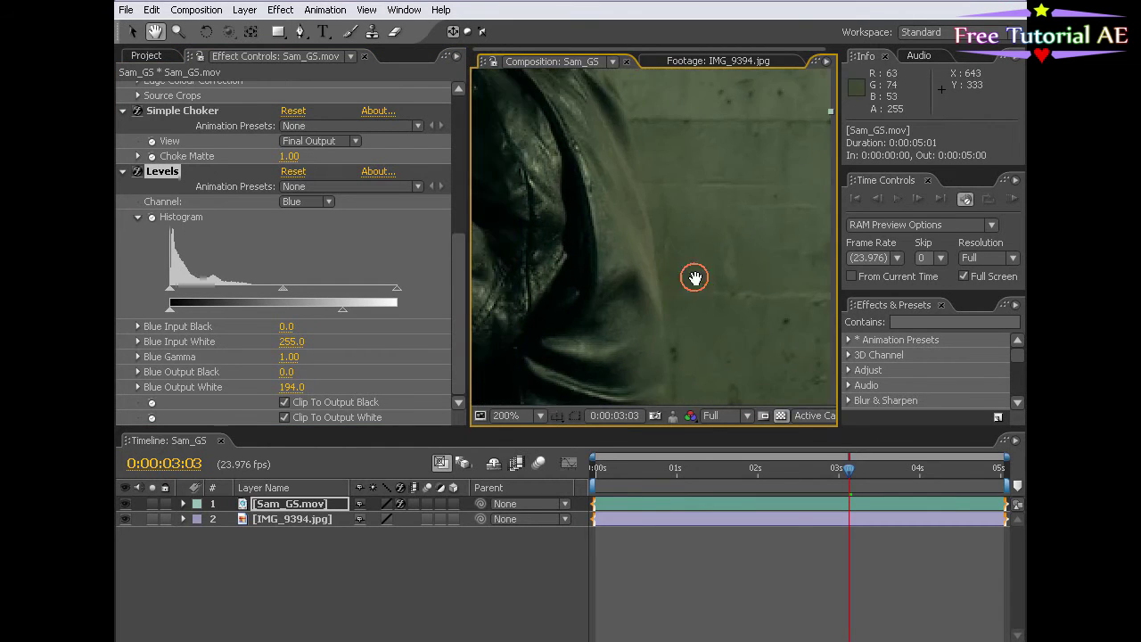
left_click_drag(664, 286, 783, 331)
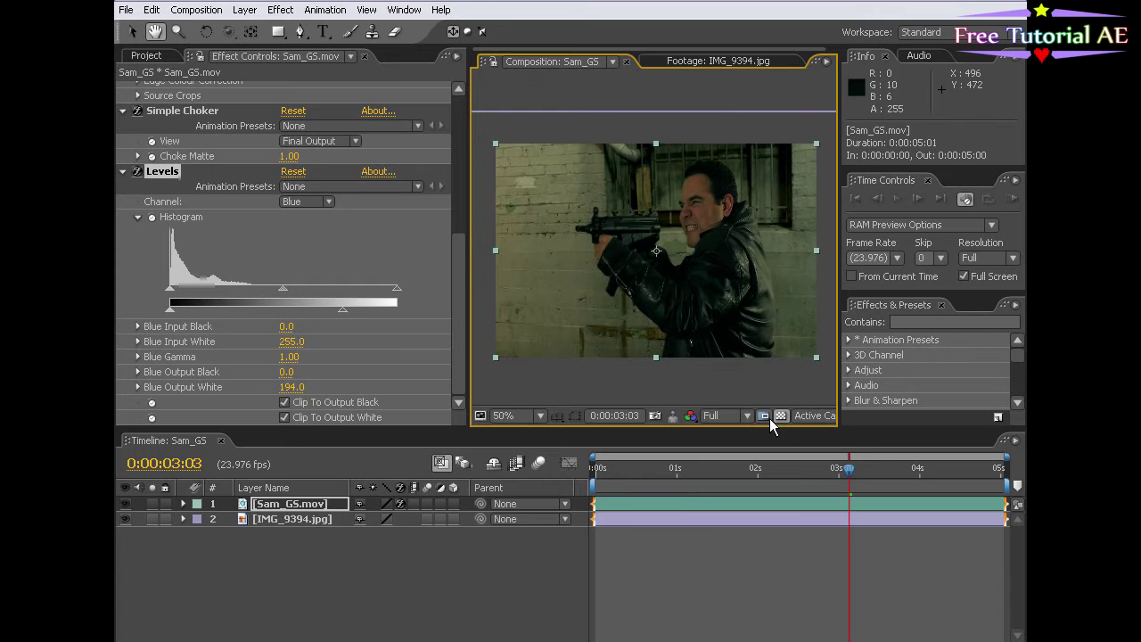
left_click_drag(846, 361, 909, 355)
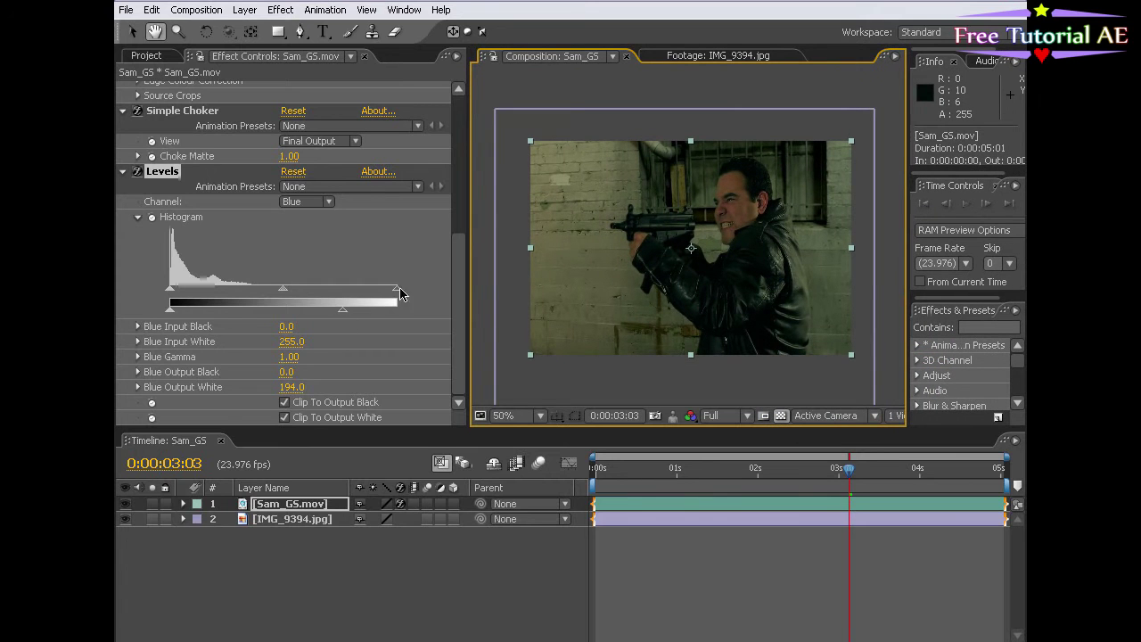
Step: Enlarge the composition view and examine the man against the wall with pixel aspect ratio correction on
left_click_drag(469, 293, 328, 290)
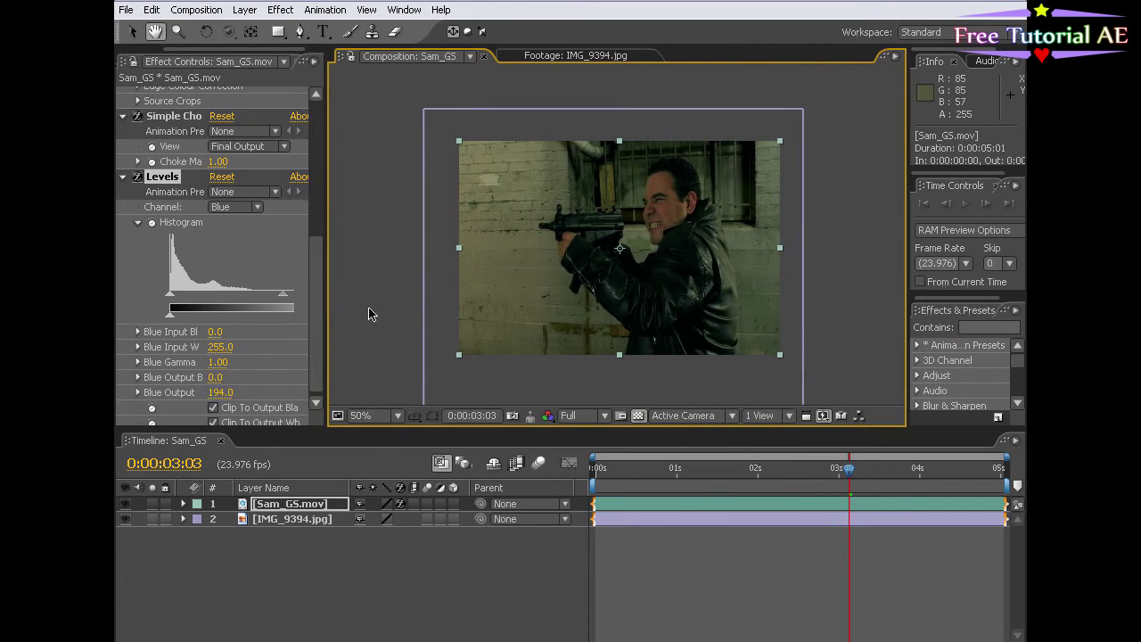
left_click(805, 415)
left_click_drag(630, 311, 642, 279)
key("grave")
scroll(571, 321, "up", 1)
left_click_drag(622, 393, 627, 338)
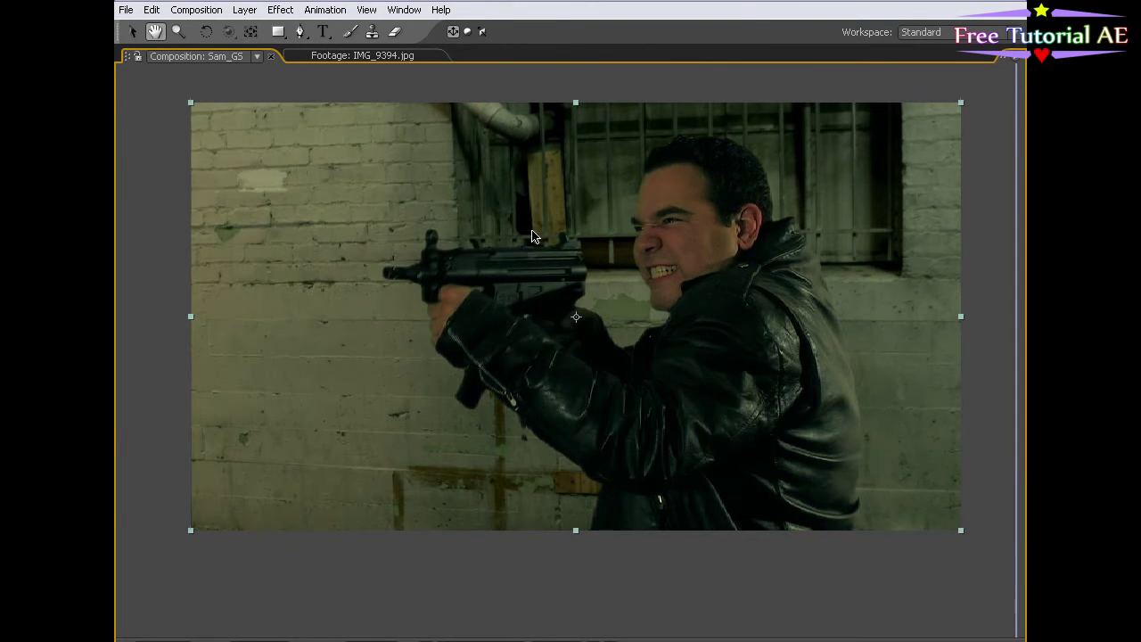
key("grave")
left_click(806, 416)
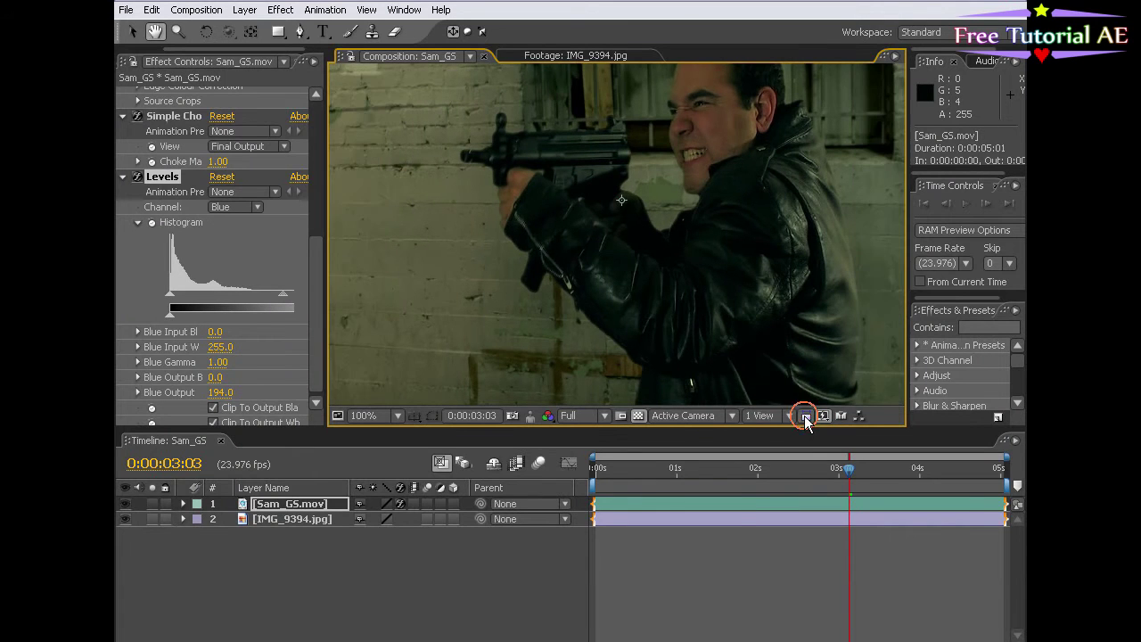
Step: Recheck the frame with pixel aspect ratio correction, examining the man's face, hair edges and jacket against the wall up close
scroll(612, 229, "down", 1)
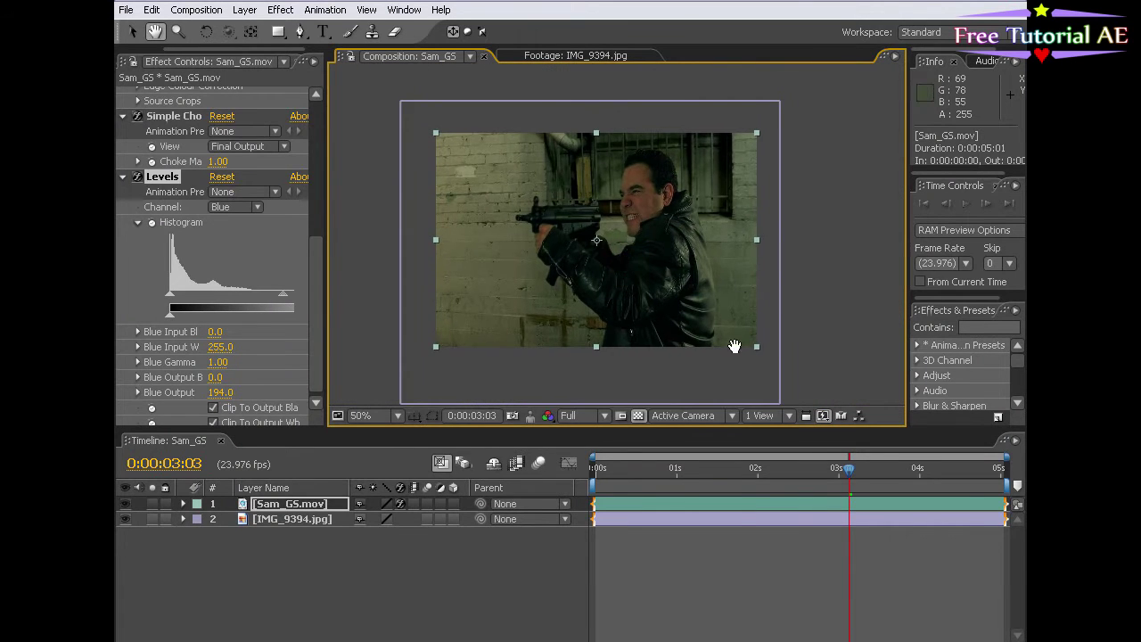
left_click(806, 415)
scroll(589, 304, "up", 1)
scroll(588, 304, "up", 1)
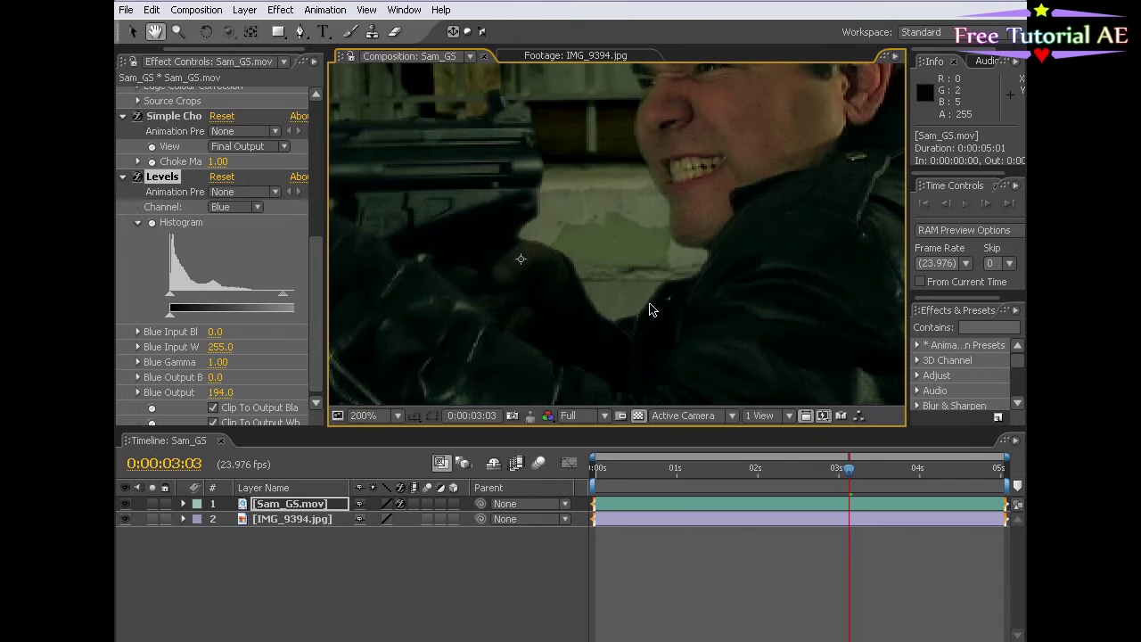
left_click_drag(770, 263, 416, 232)
left_click_drag(545, 93, 565, 276)
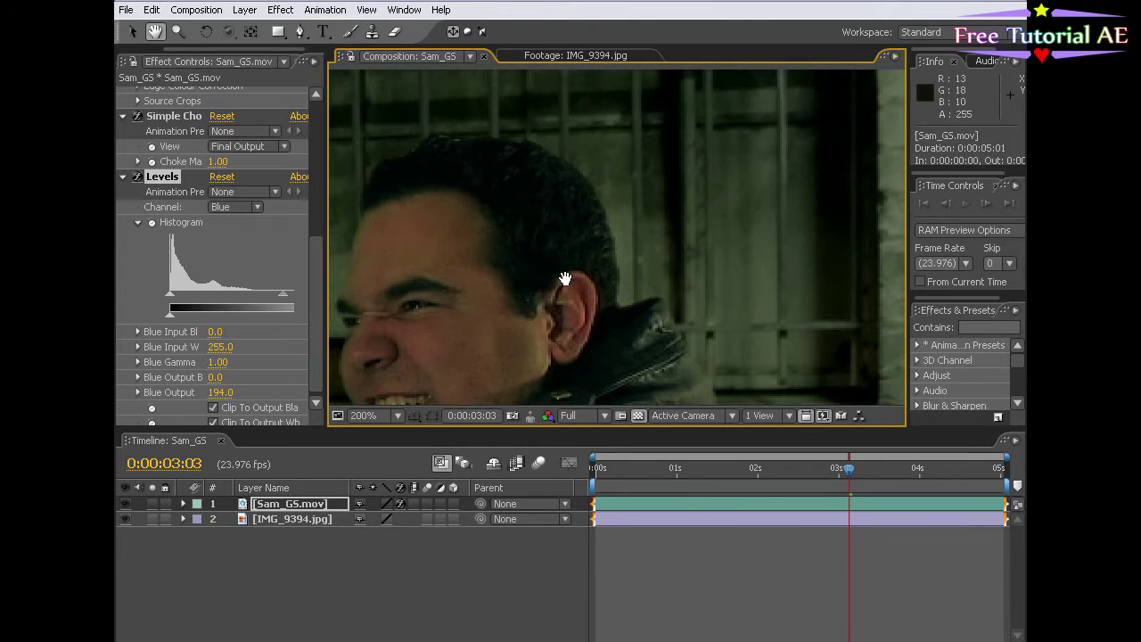
scroll(491, 258, "down", 1)
key("grave")
left_click_drag(571, 315, 744, 250)
key("grave")
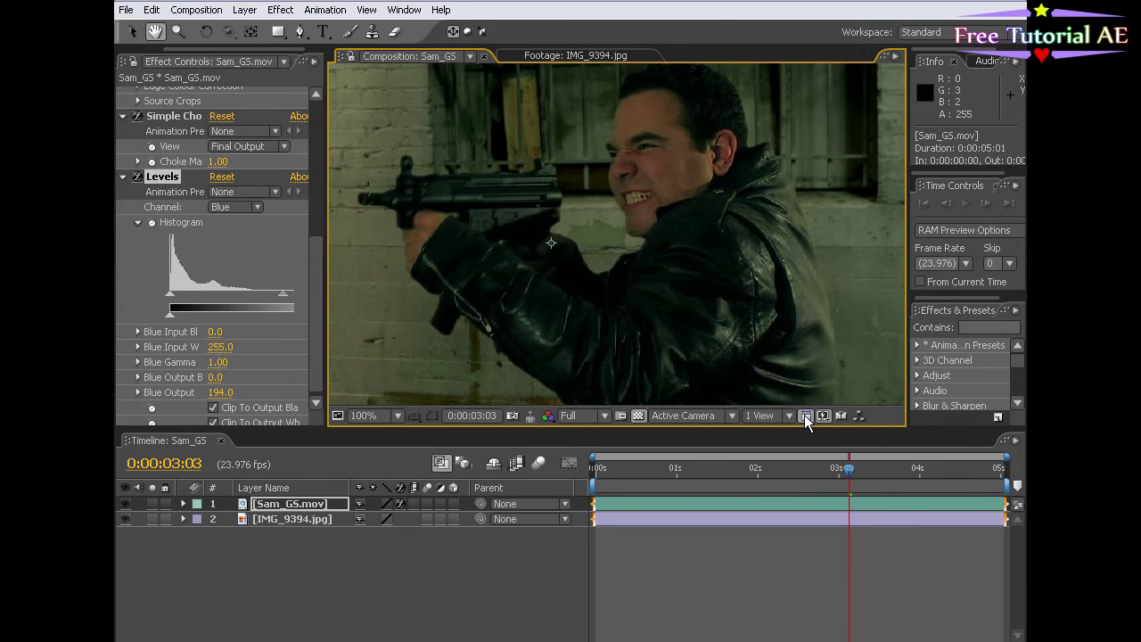
scroll(705, 341, "down", 2)
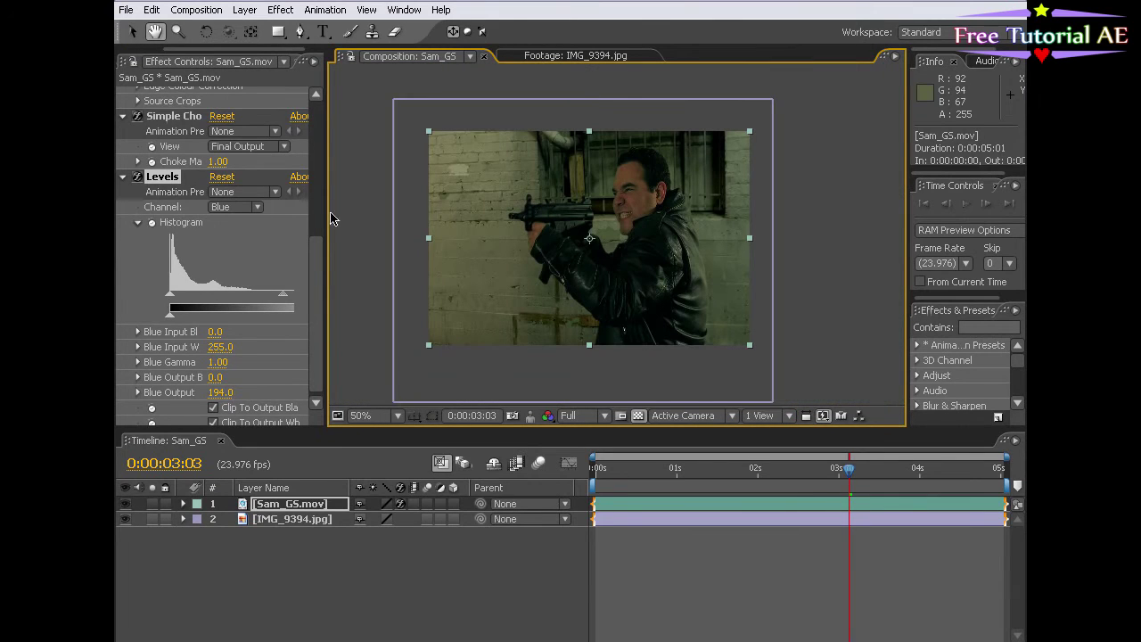
Step: Widen the effect settings area, switch Levels to the Red channel and try shifting its gamma
left_click_drag(326, 213, 440, 230)
left_click(299, 203)
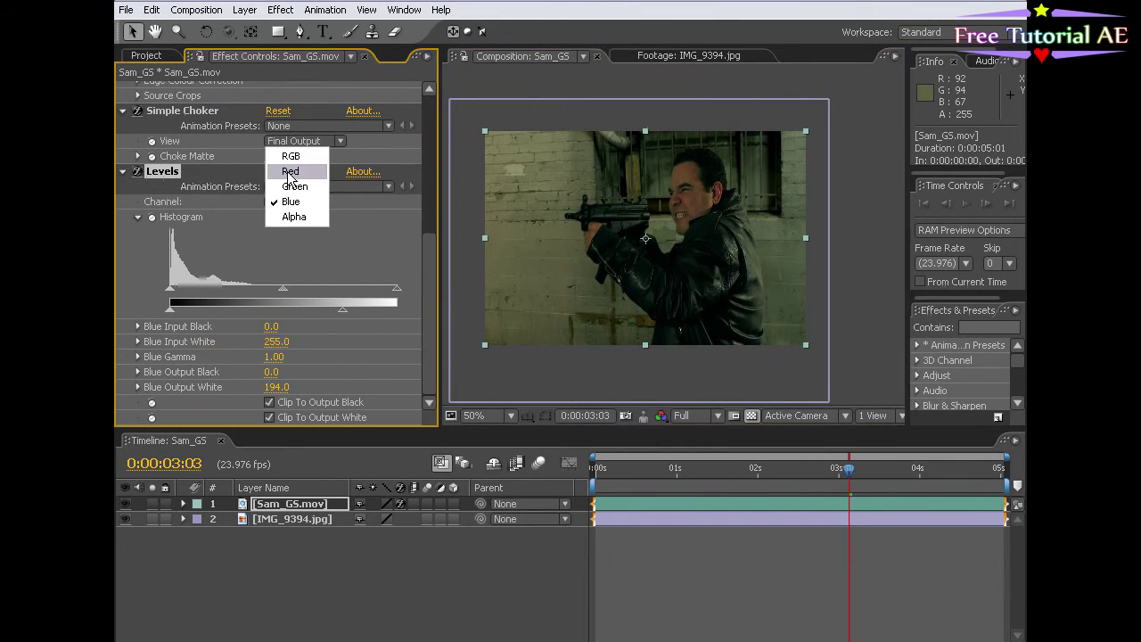
left_click(289, 173)
left_click_drag(283, 289, 289, 291)
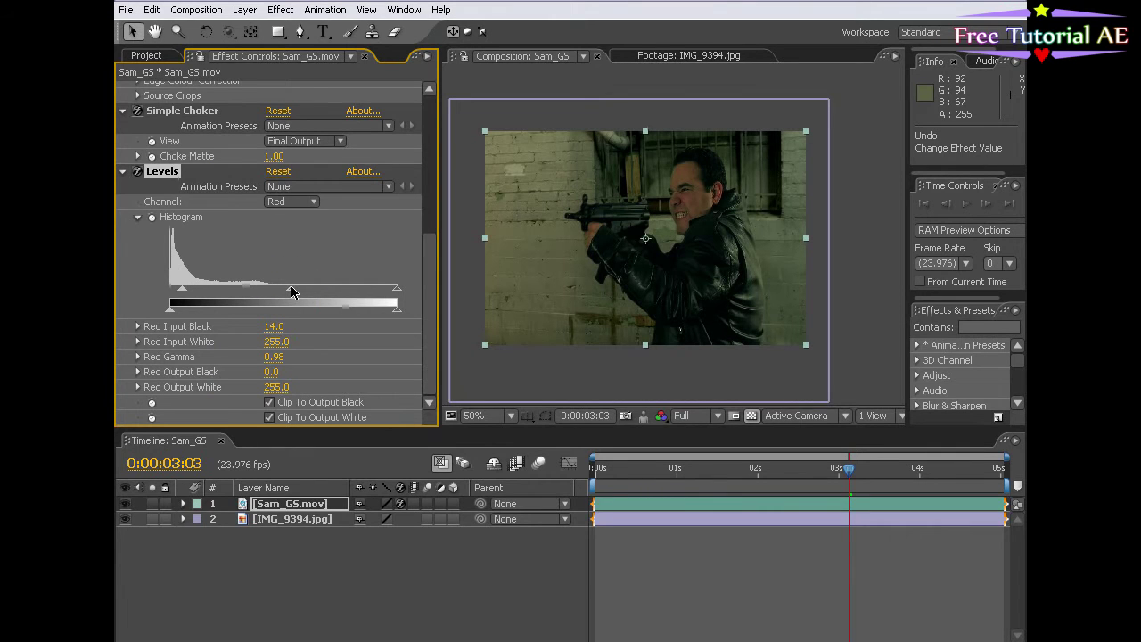
Step: Compare the man against the wall with the Levels effect off and on, up close and in the whole frame
scroll(775, 347, "up", 2)
left_click(687, 288)
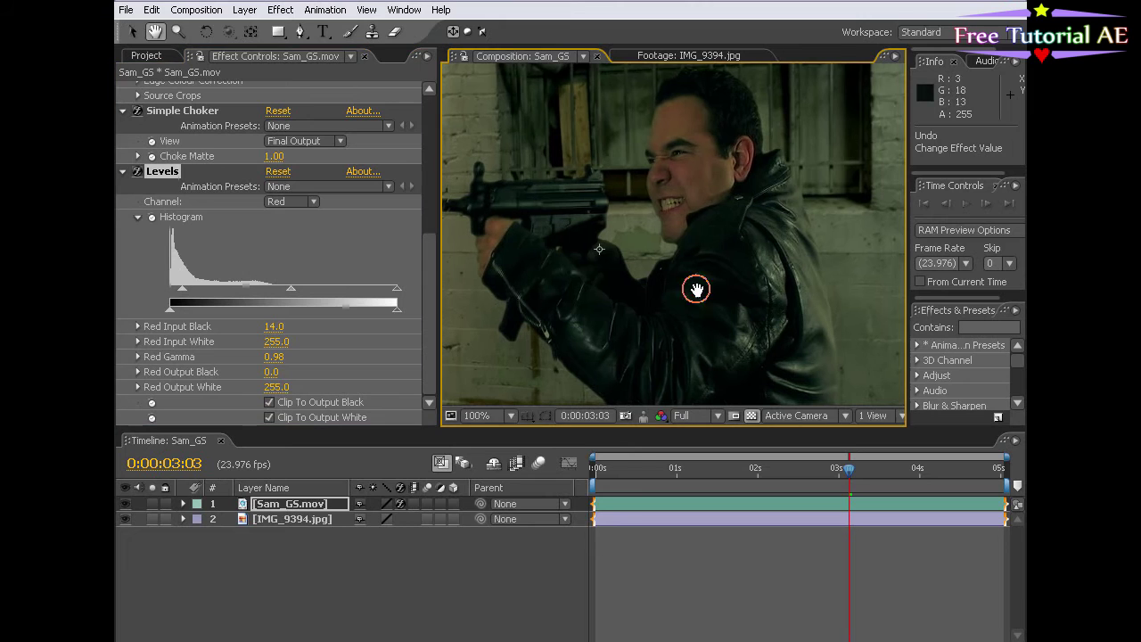
left_click(137, 172)
left_click(137, 172)
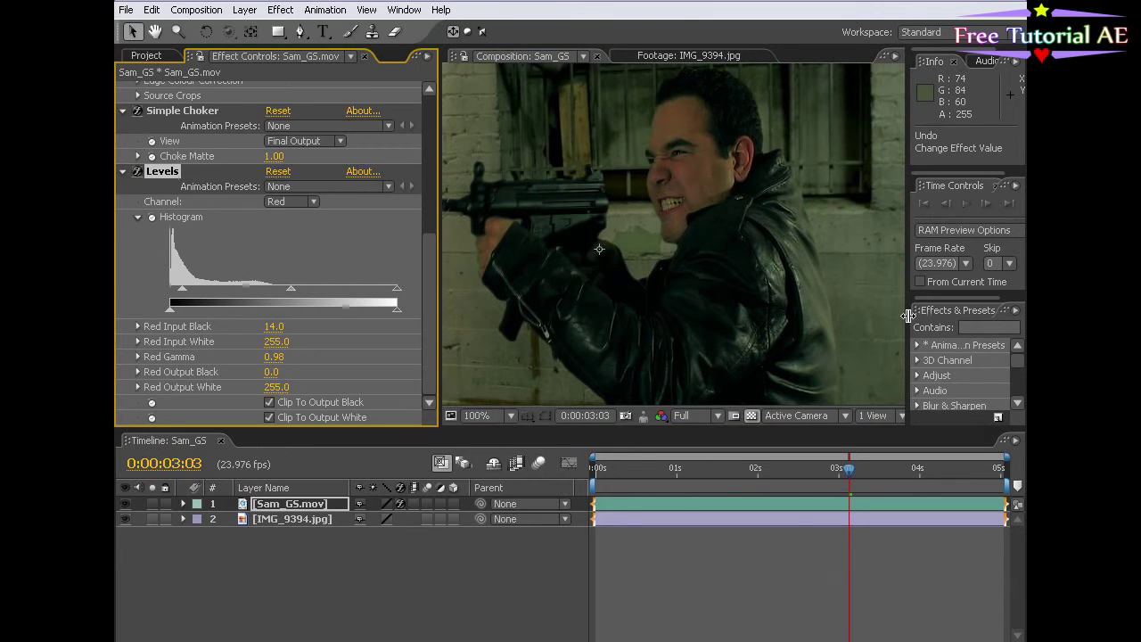
left_click_drag(908, 316, 897, 315)
scroll(667, 255, "down", 2)
key("h")
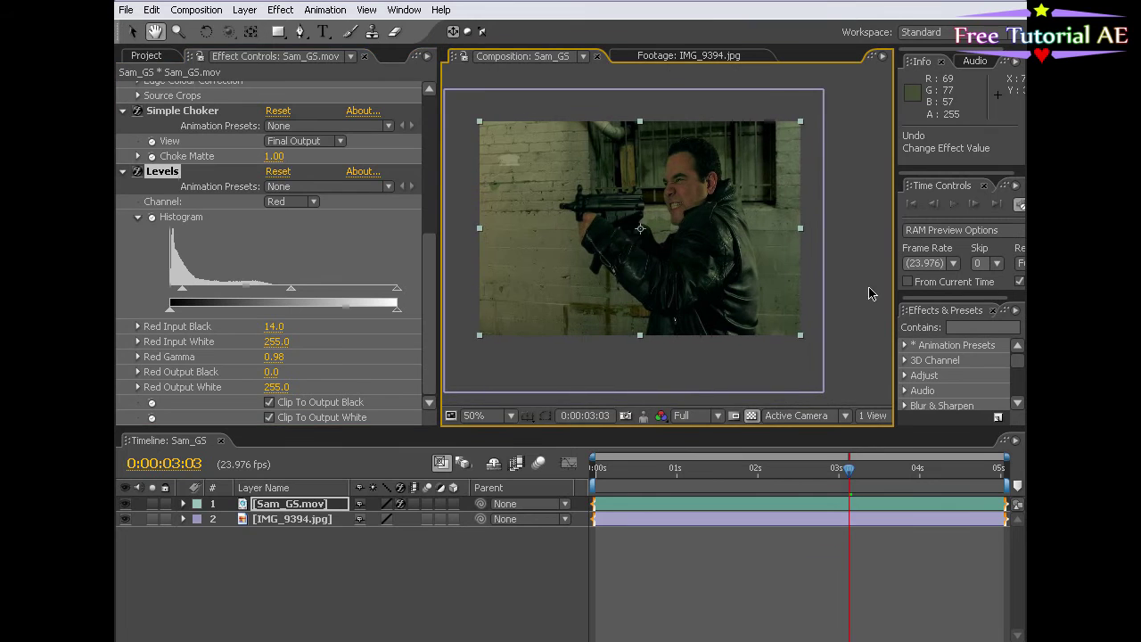
Step: Apply the Hue/Saturation effect to Sam_GS.mov and collapse all the other effects, leaving its settings expanded
left_click(280, 9)
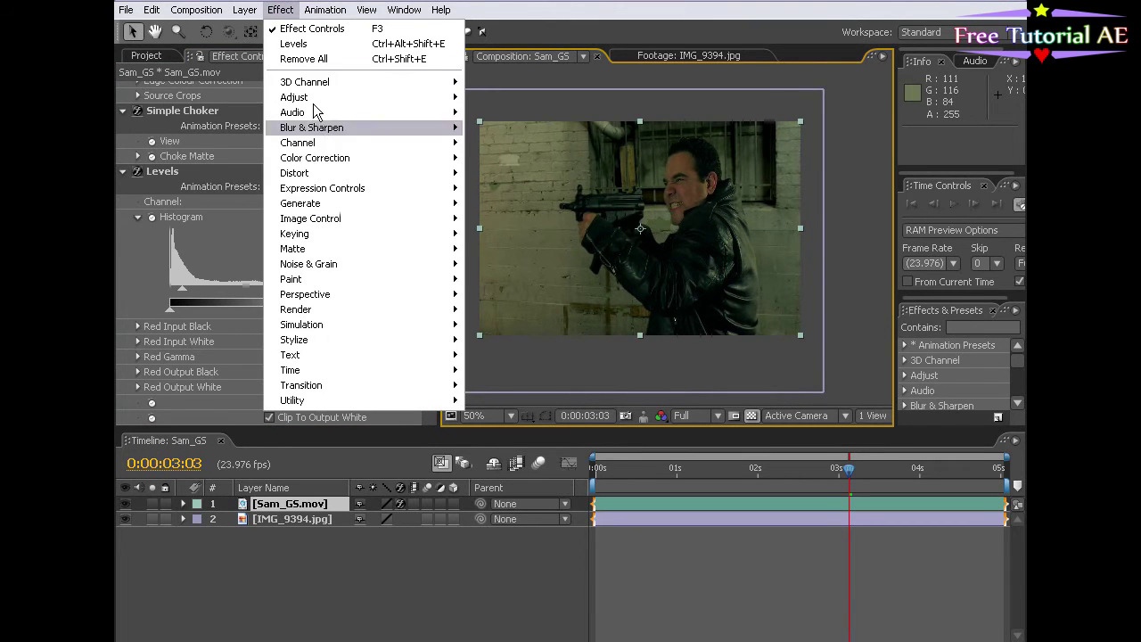
mouse_move(323, 157)
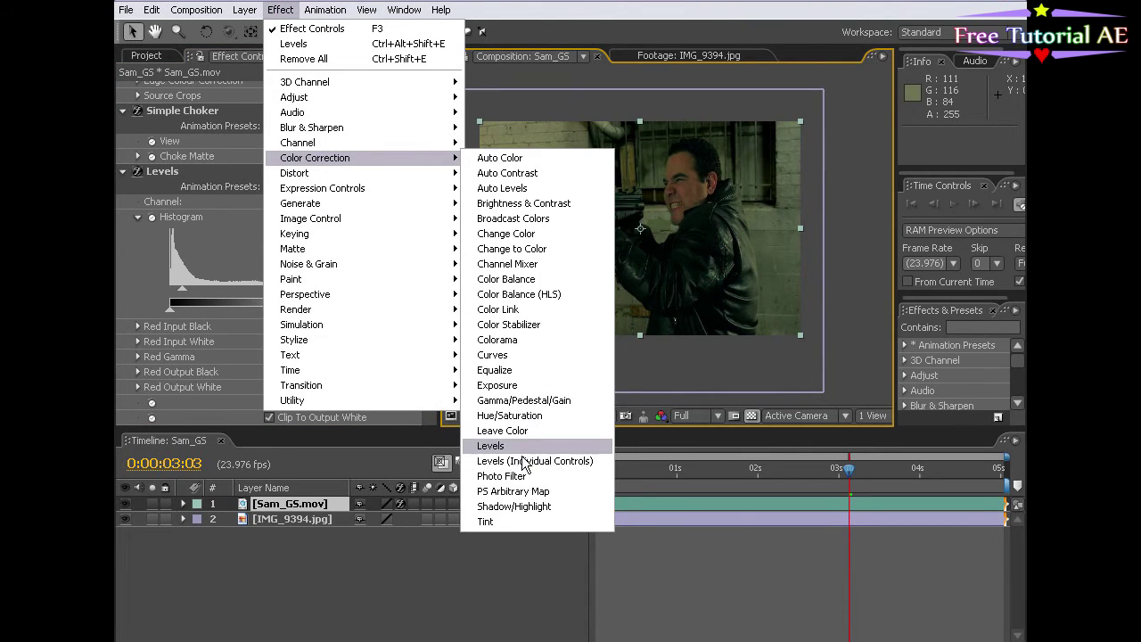
left_click(513, 415)
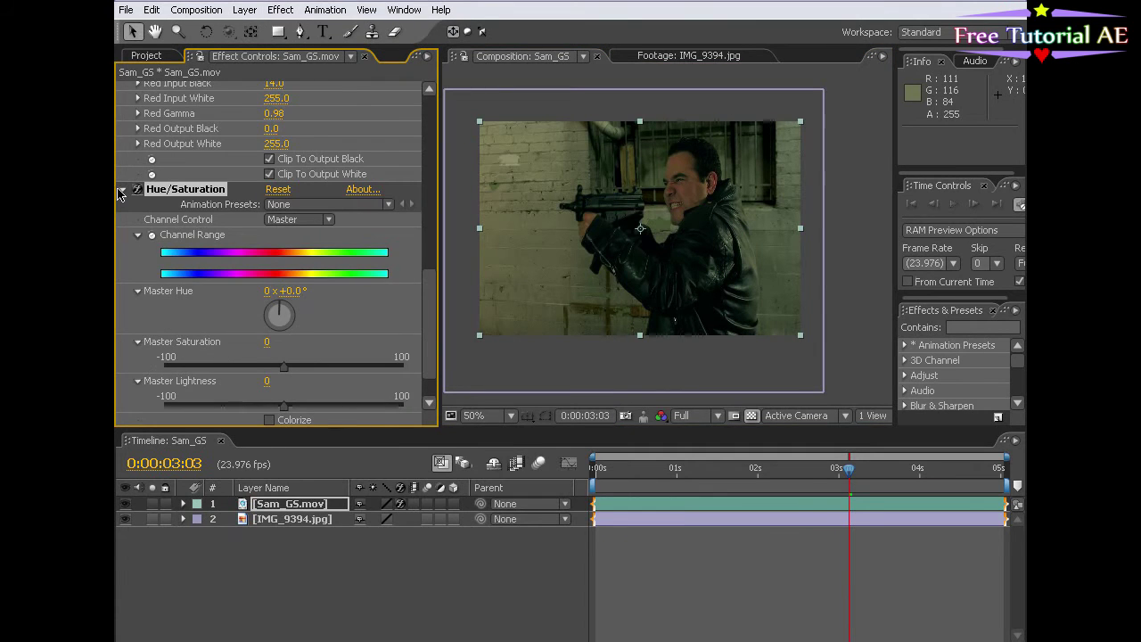
left_click(121, 189, "ctrl")
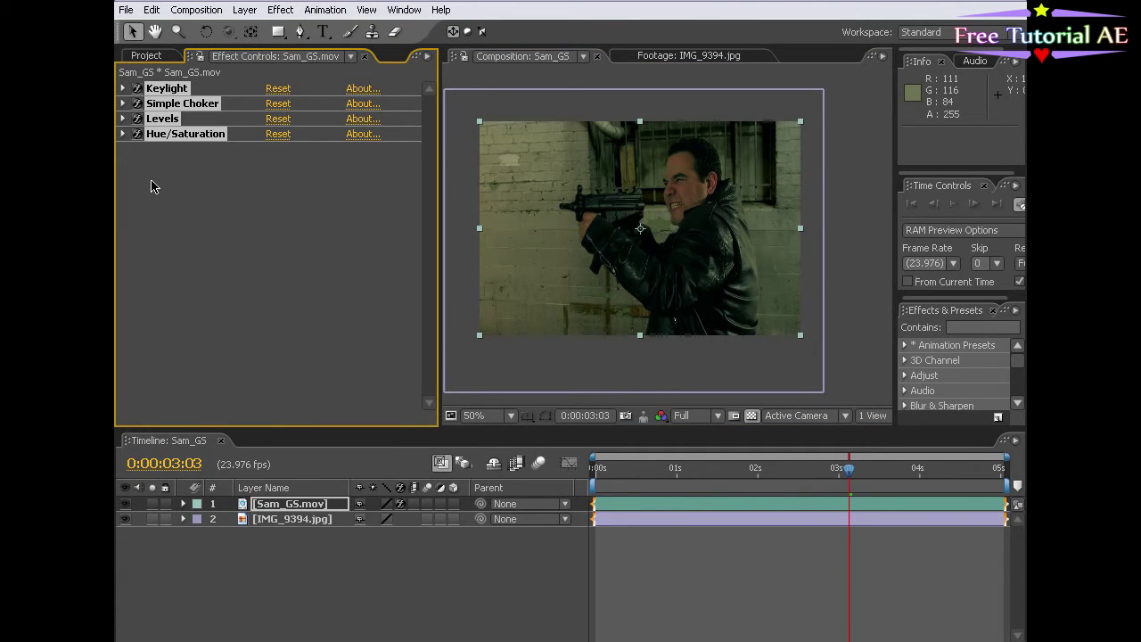
left_click(123, 134)
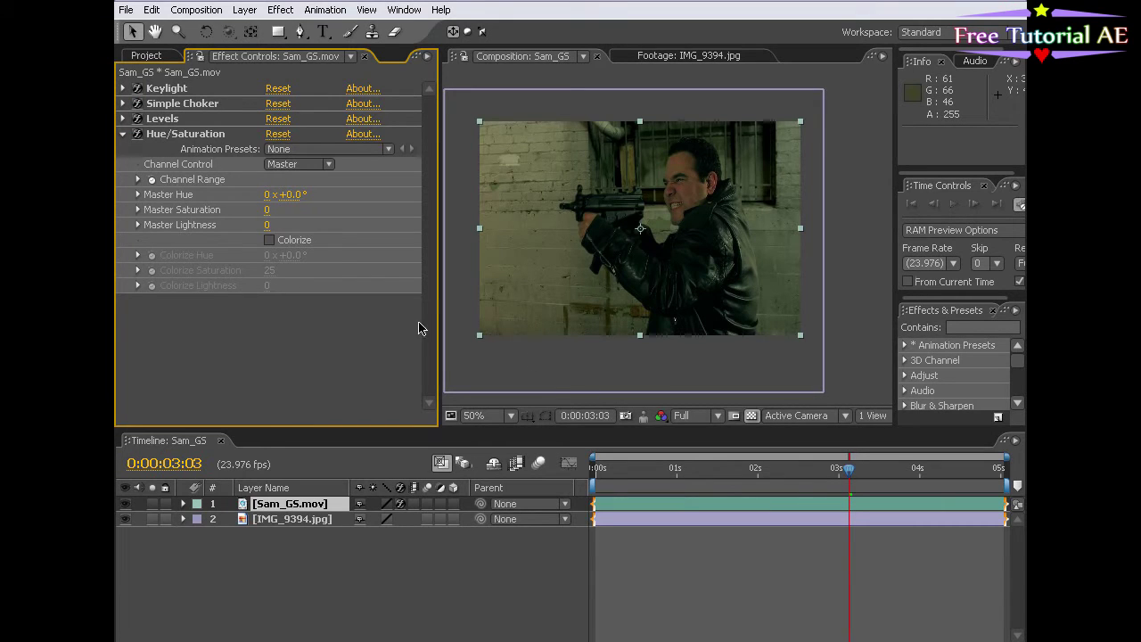
Step: Lower Master Saturation to -25 in Hue/Saturation on Sam_GS.mov, check the man up close and collapse the effect
left_click(138, 196)
left_click(138, 195)
left_click(138, 179)
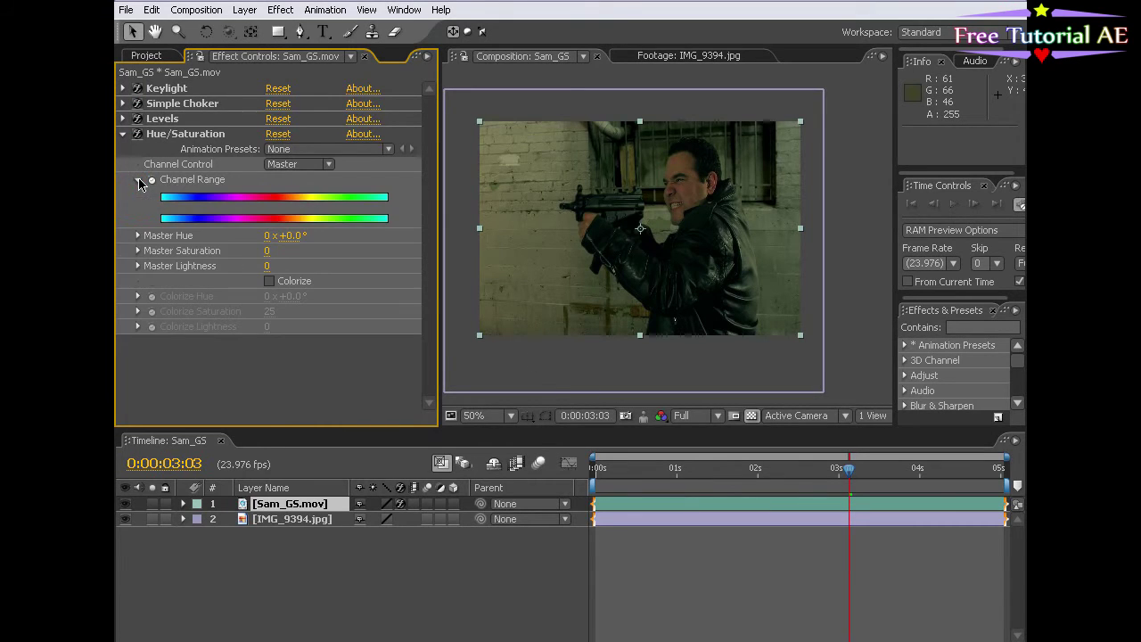
left_click(140, 251)
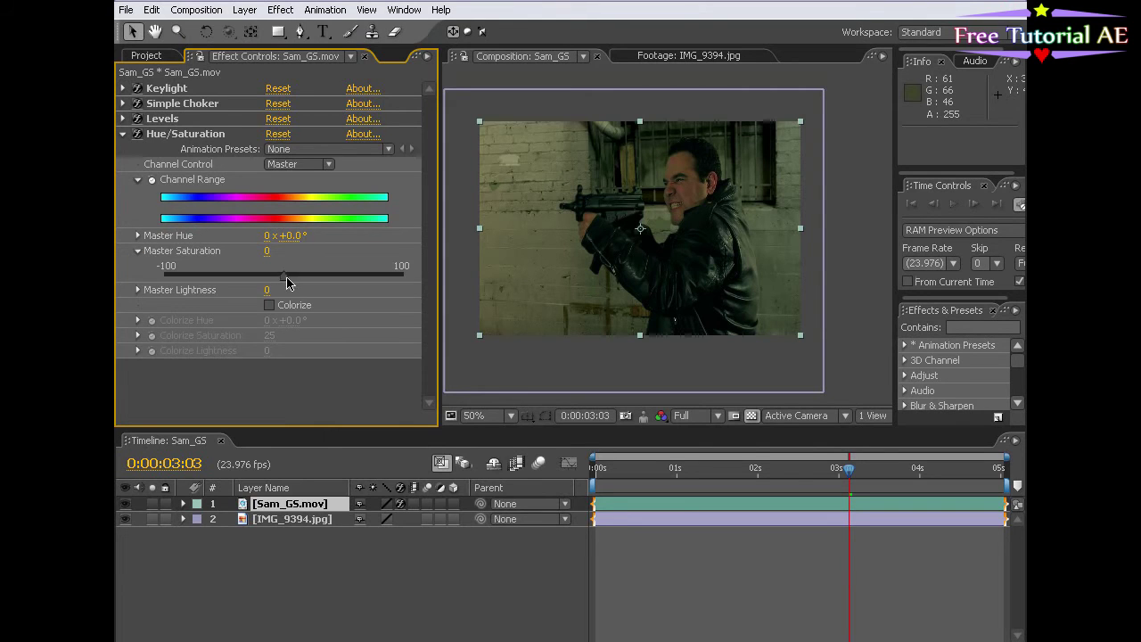
left_click(138, 290)
left_click_drag(283, 276, 246, 281)
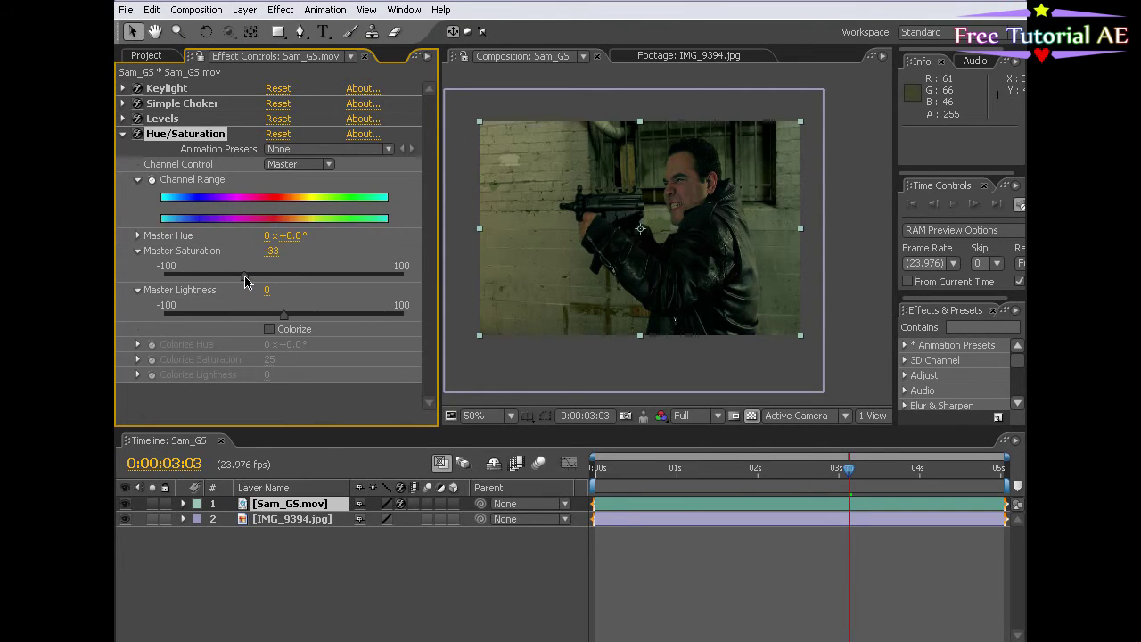
key("Return")
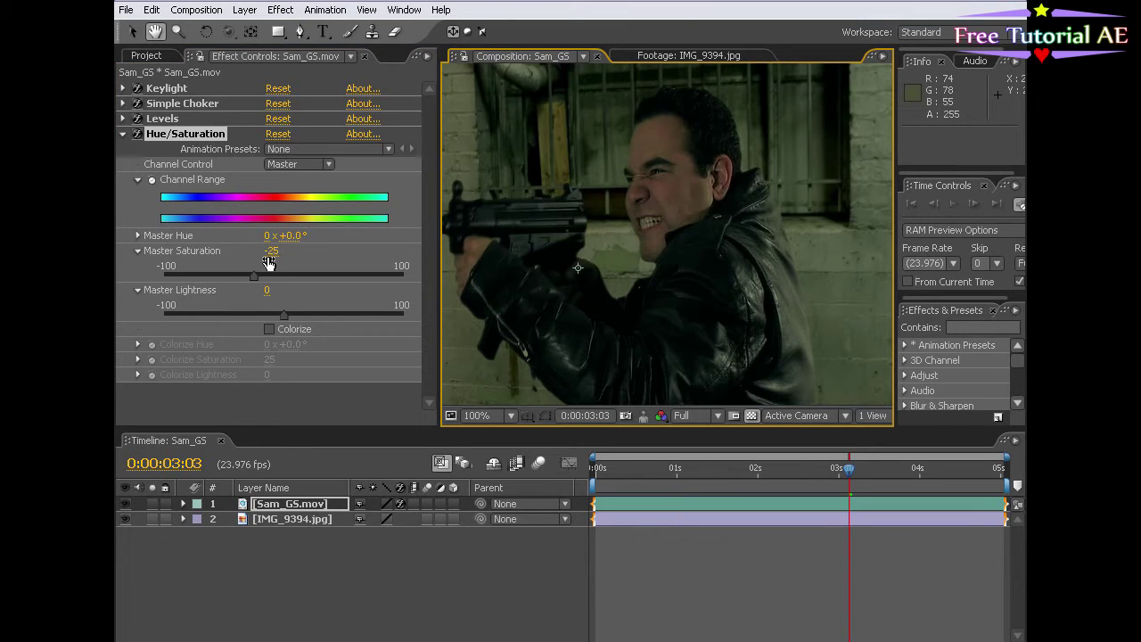
left_click(128, 134)
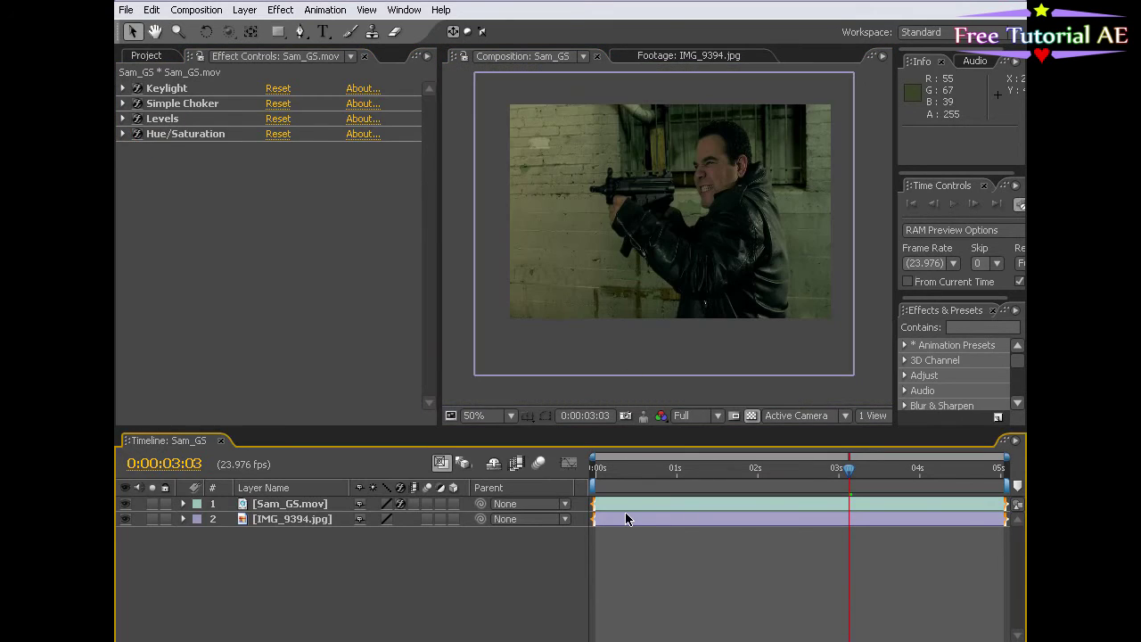
Step: Pre-compose the IMG_9394.jpg layer as "Background", moving all attributes into the new composition
left_click(625, 519)
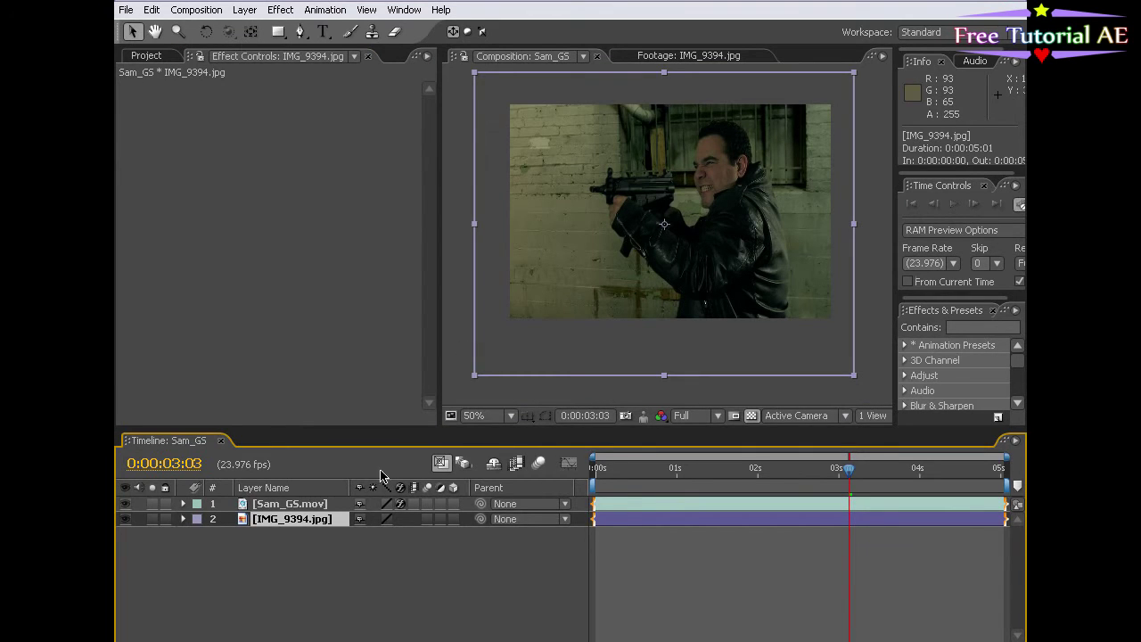
left_click(679, 563)
left_click(606, 520)
left_click(699, 572)
left_click(639, 520)
left_click(245, 10)
left_click(298, 465)
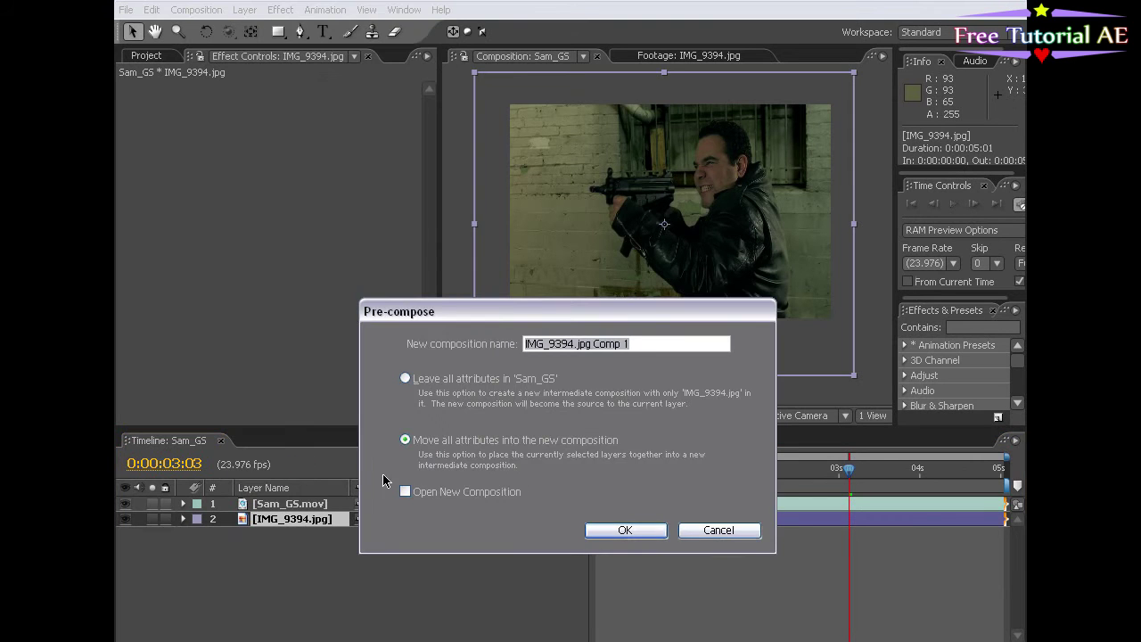
type("Ba")
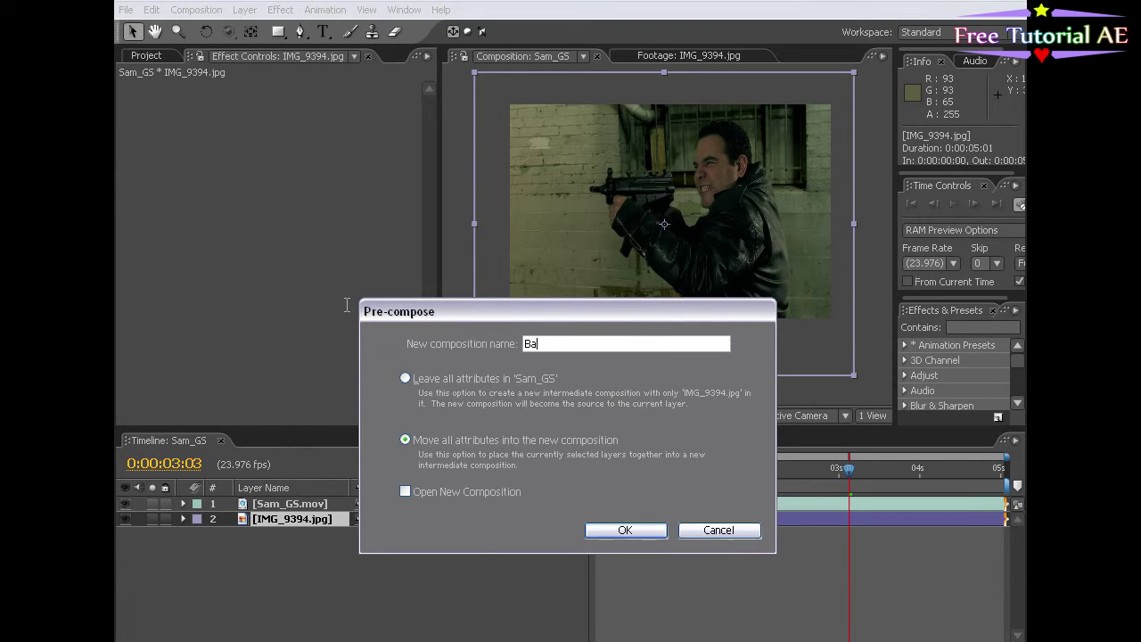
type("ckground")
key("Return")
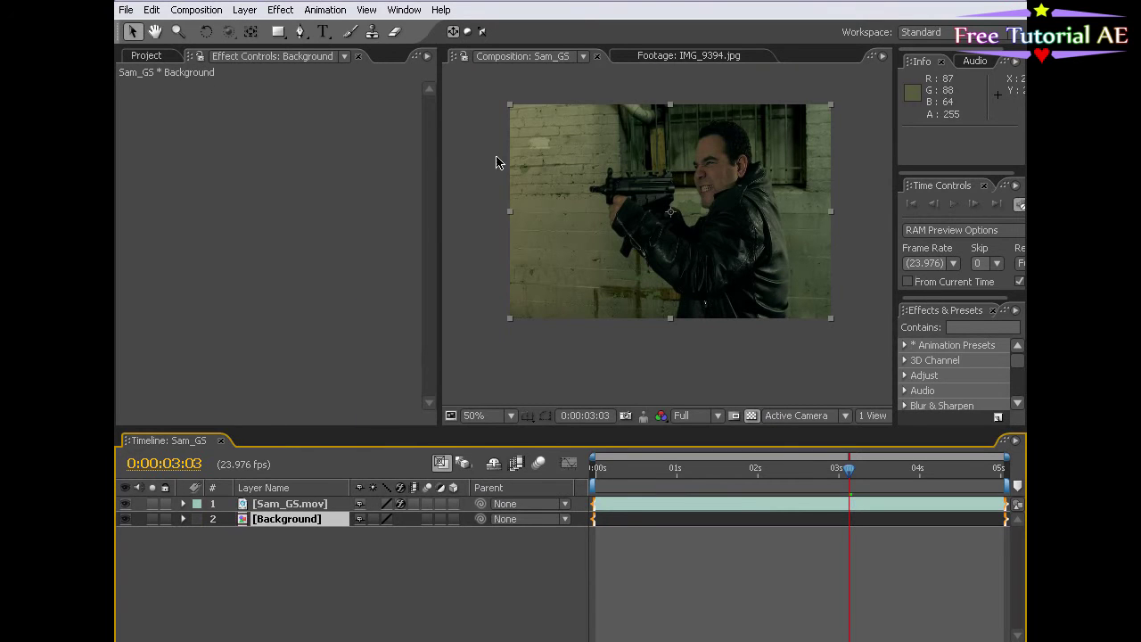
Step: Check the composite at 0:00:01:05 and apply the Lens Blur effect to the Background layer
left_click(694, 469)
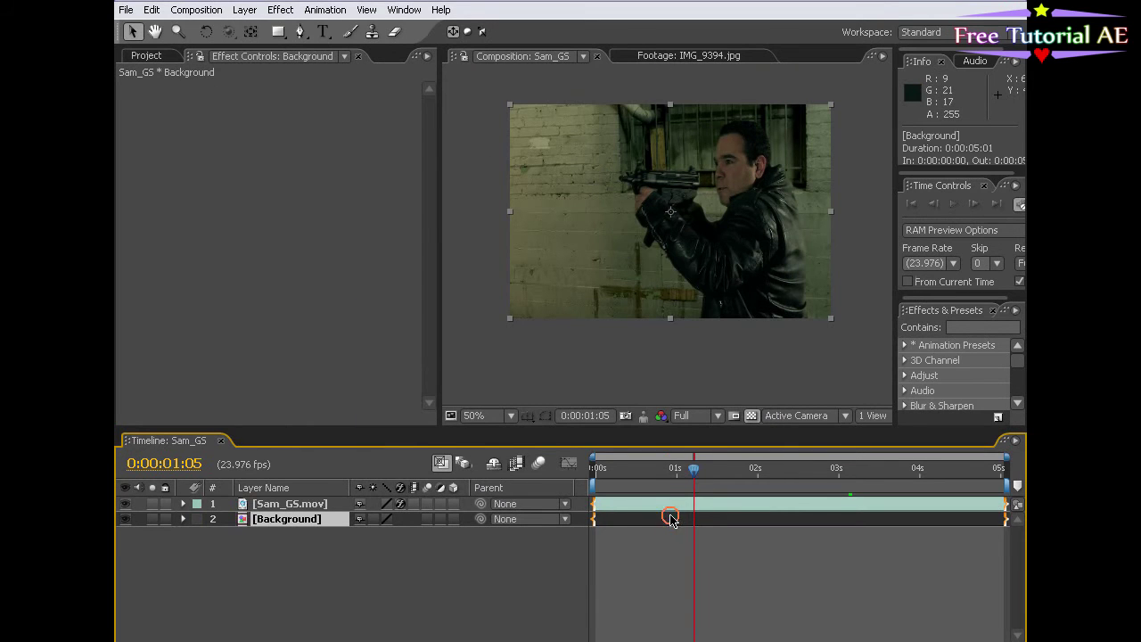
scroll(630, 215, "up", 2)
scroll(630, 214, "down", 2)
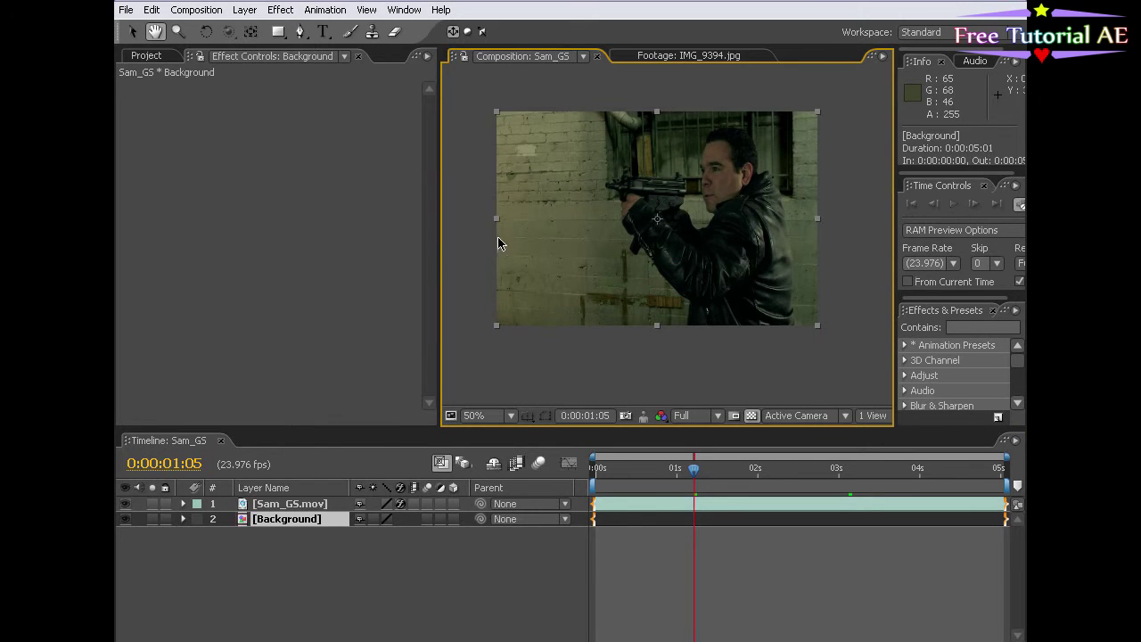
left_click(651, 524)
left_click(280, 10)
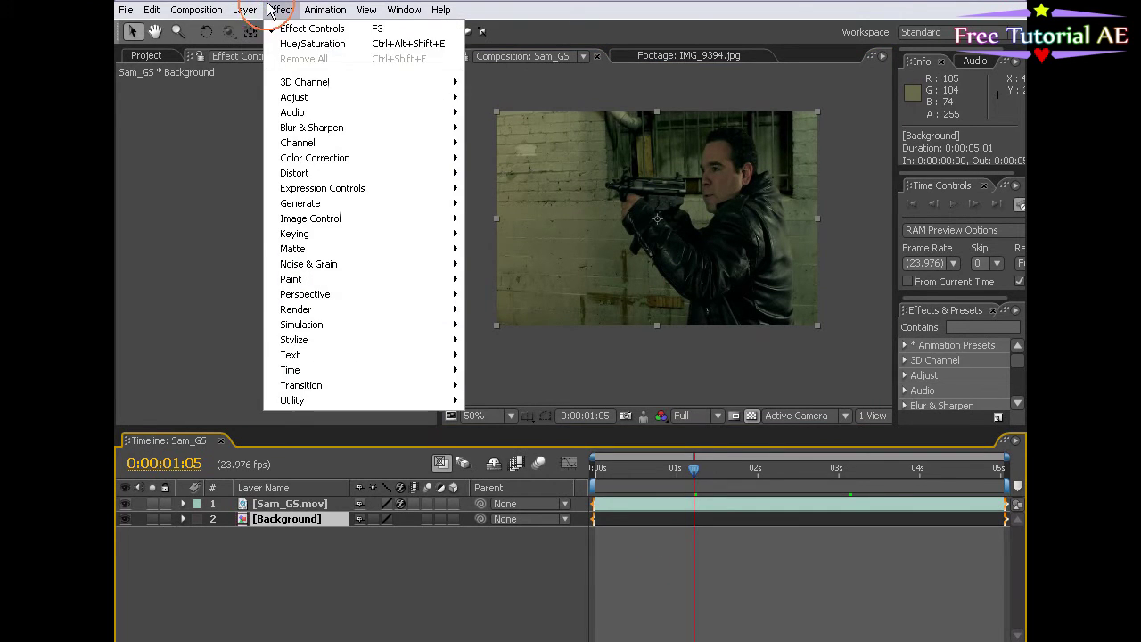
mouse_move(332, 134)
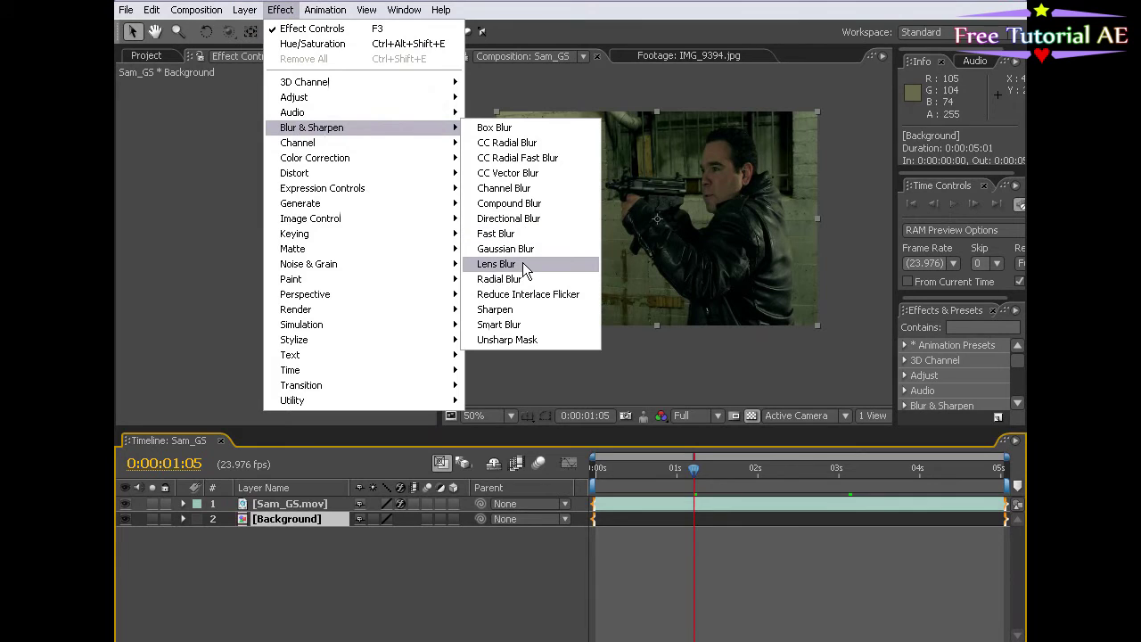
left_click(499, 264)
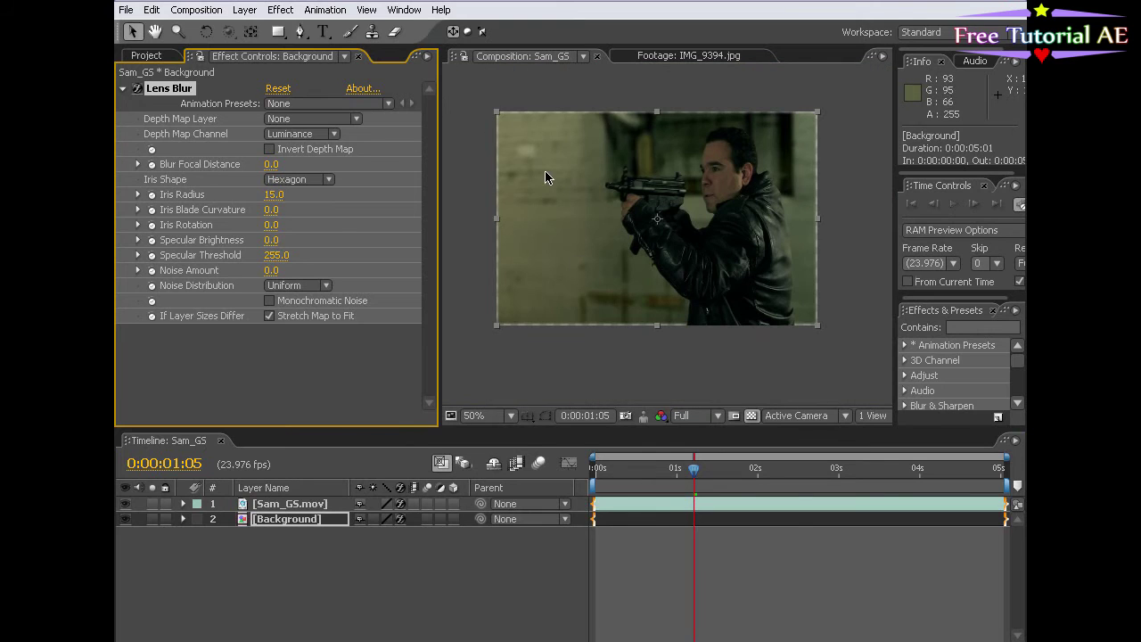
Step: Scale the Background layer up slightly so its blurred edges extend past the composition frame, undoing the first scaling attempt
mouse_move(818, 326)
left_mouse_down()
mouse_move(832, 339)
mouse_move(818, 337)
left_mouse_up()
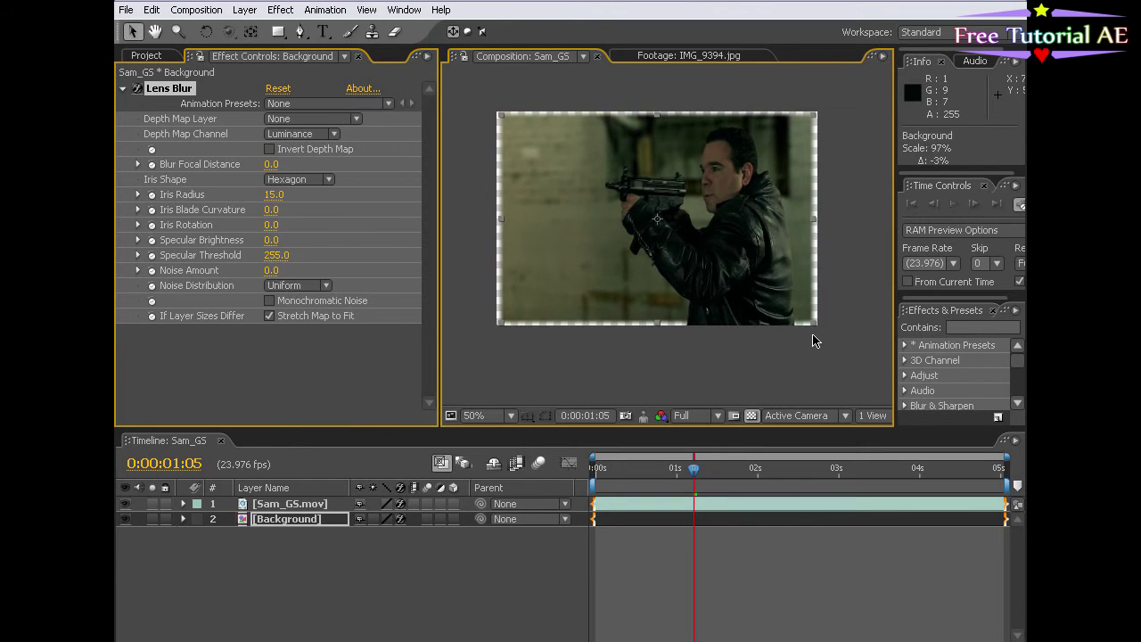
key("ctrl+z")
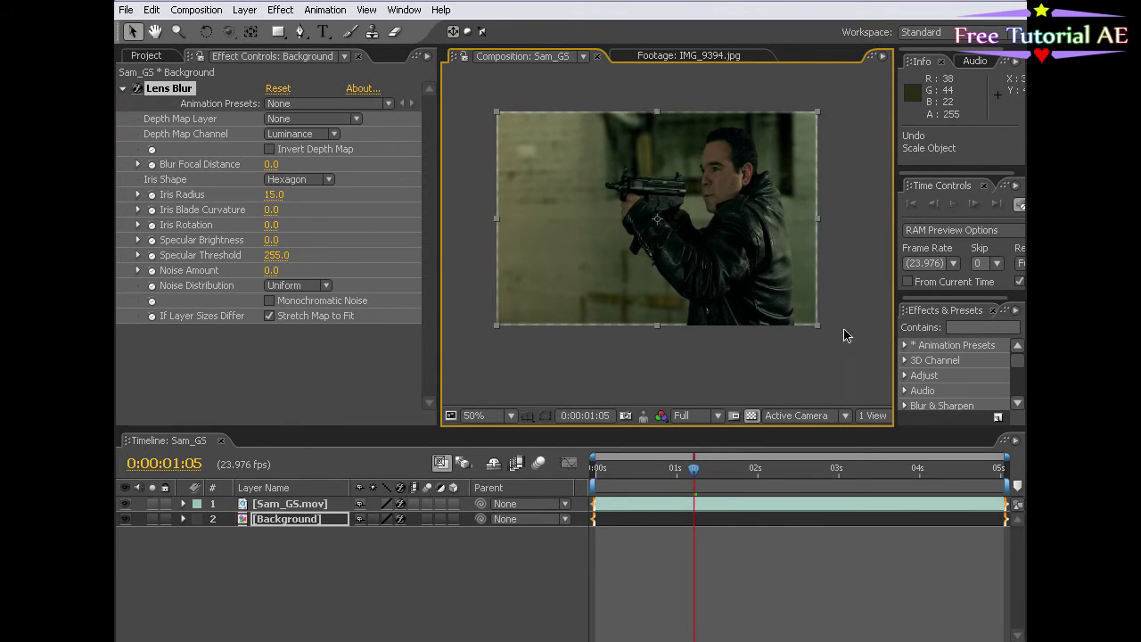
left_click_drag(819, 330, 824, 335)
left_click(824, 341)
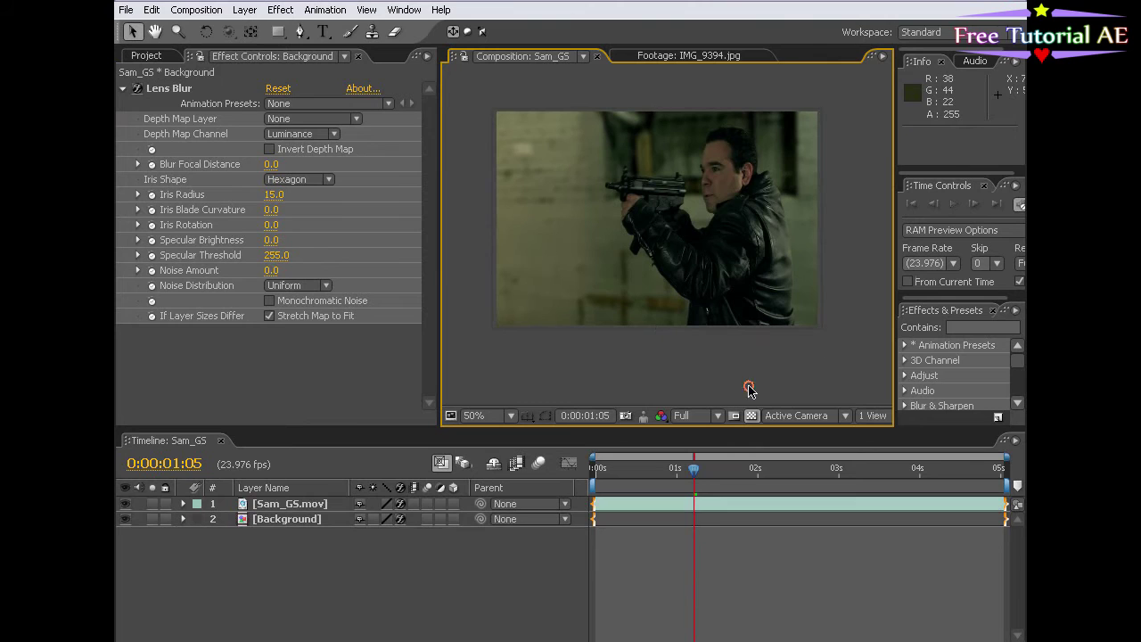
Step: Set the Background layer's Lens Blur Iris Radius to 5 while viewing the composite at 0:00:01:15
left_click(704, 470)
left_click_drag(722, 480, 728, 473)
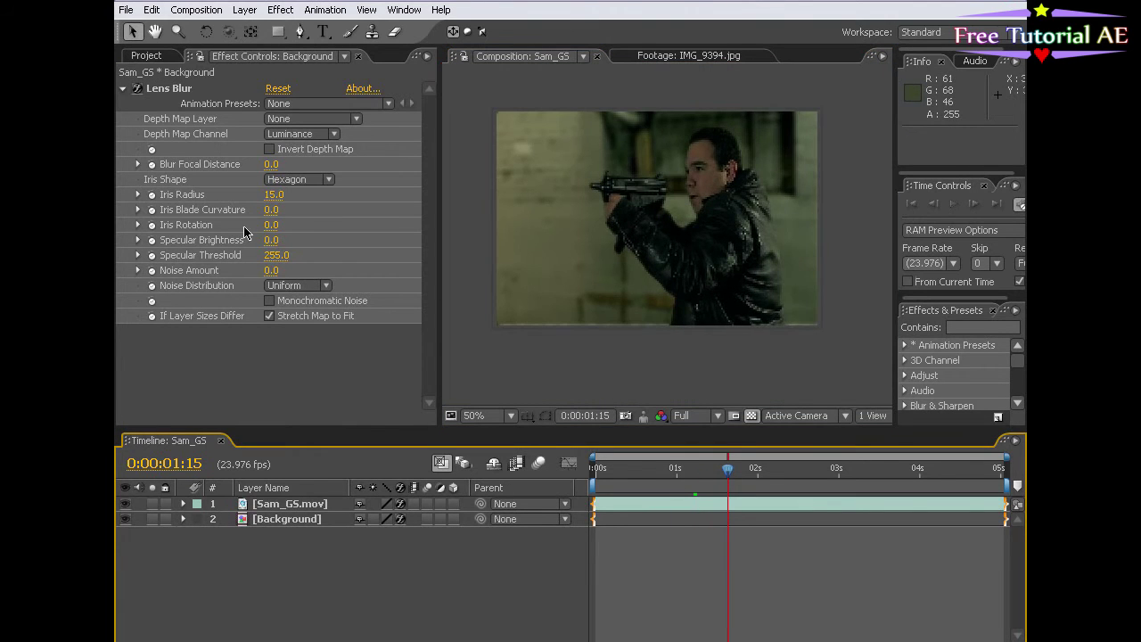
left_click(273, 194)
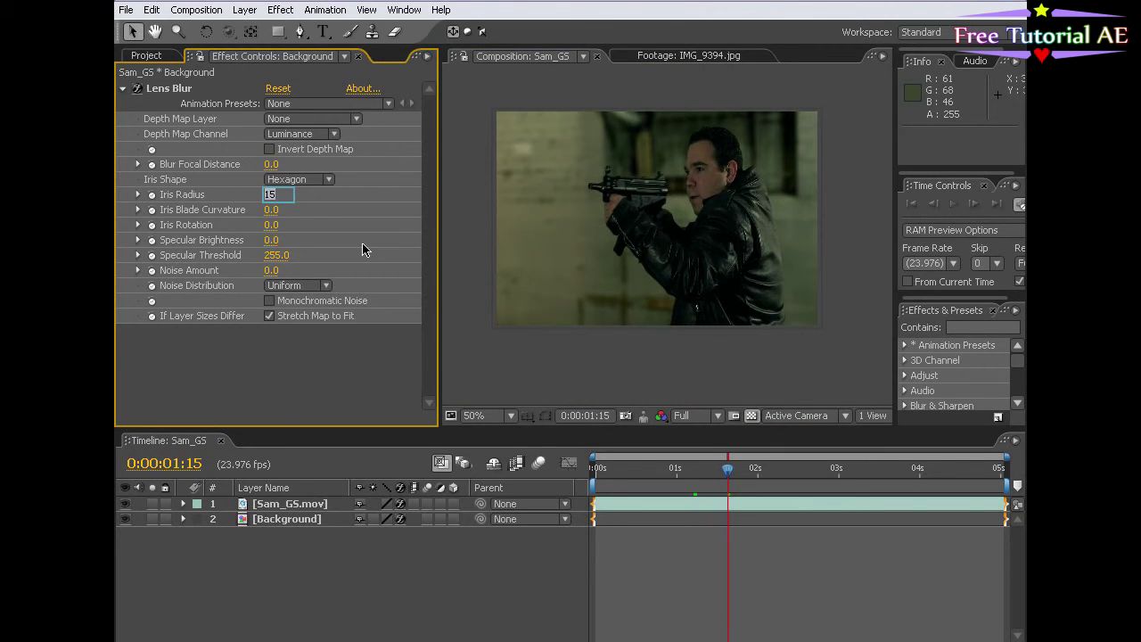
type("5")
key("Return")
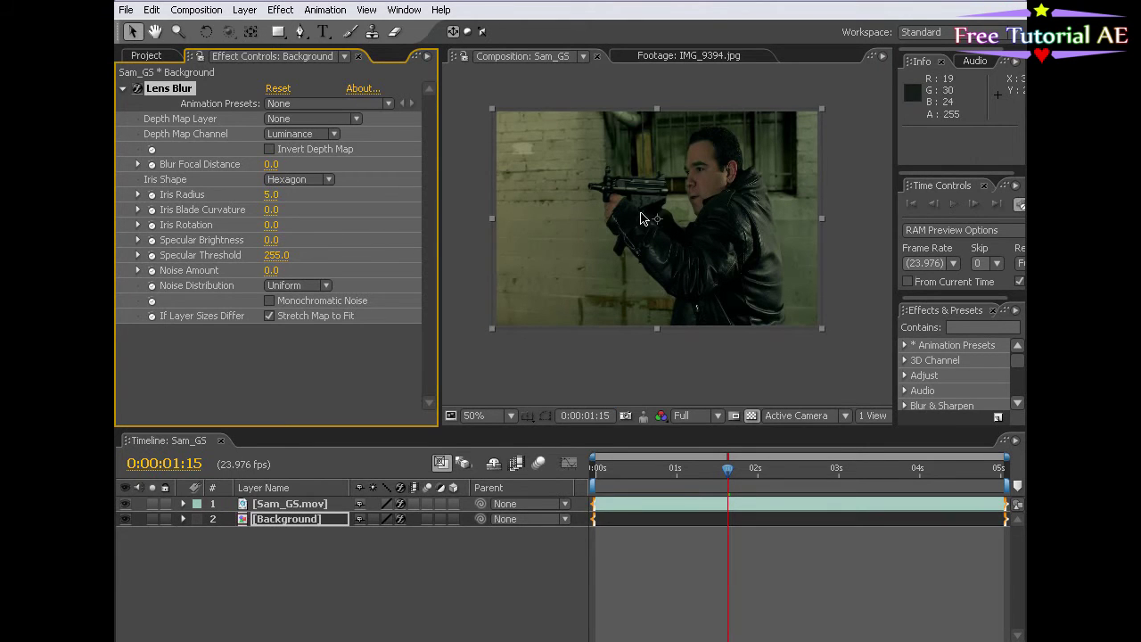
left_click(565, 365)
key("alt+w")
left_click(816, 351)
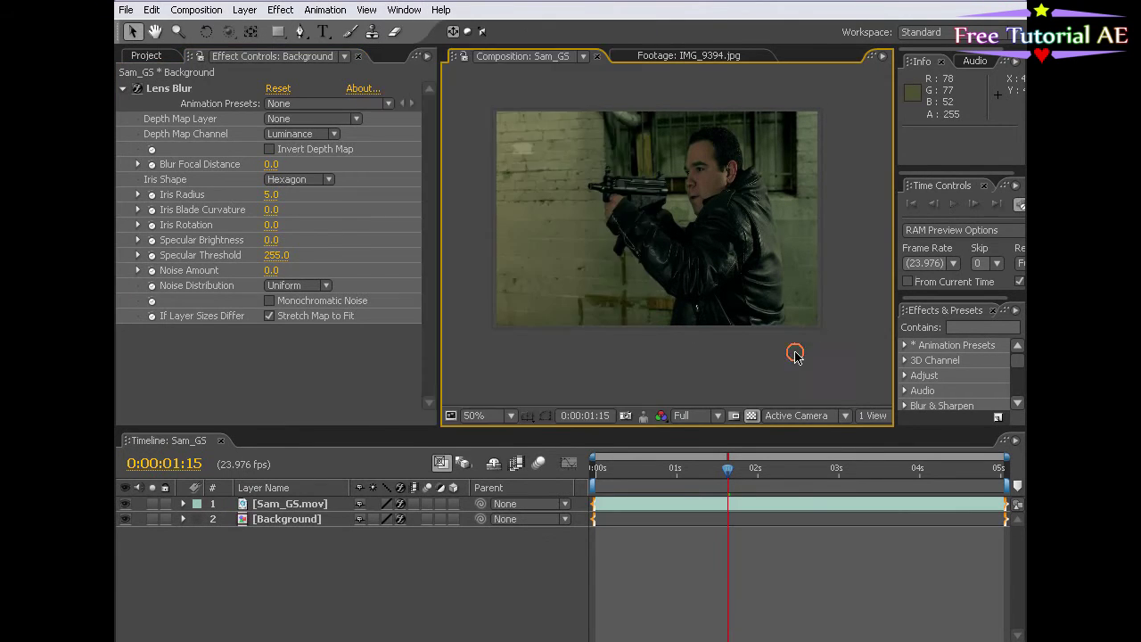
Step: Inspect the composite enlarged to judge the background blur around the man, and check it at 0:00:01:10
key("grave")
left_click_drag(630, 389, 619, 354)
key("period")
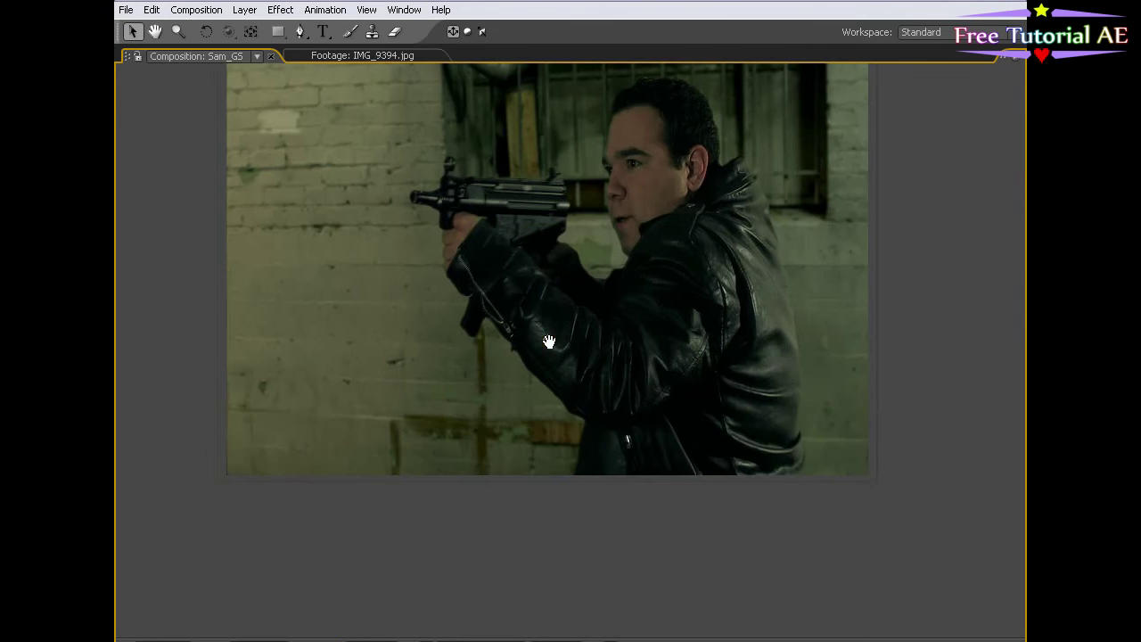
left_click_drag(543, 359, 570, 421)
key("period")
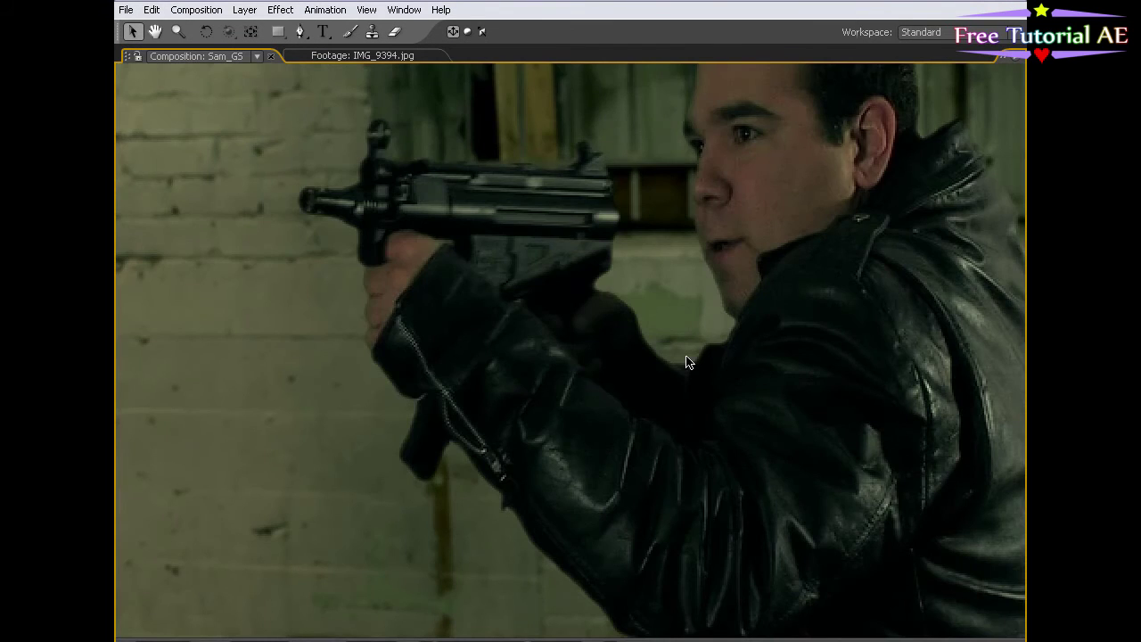
key("comma")
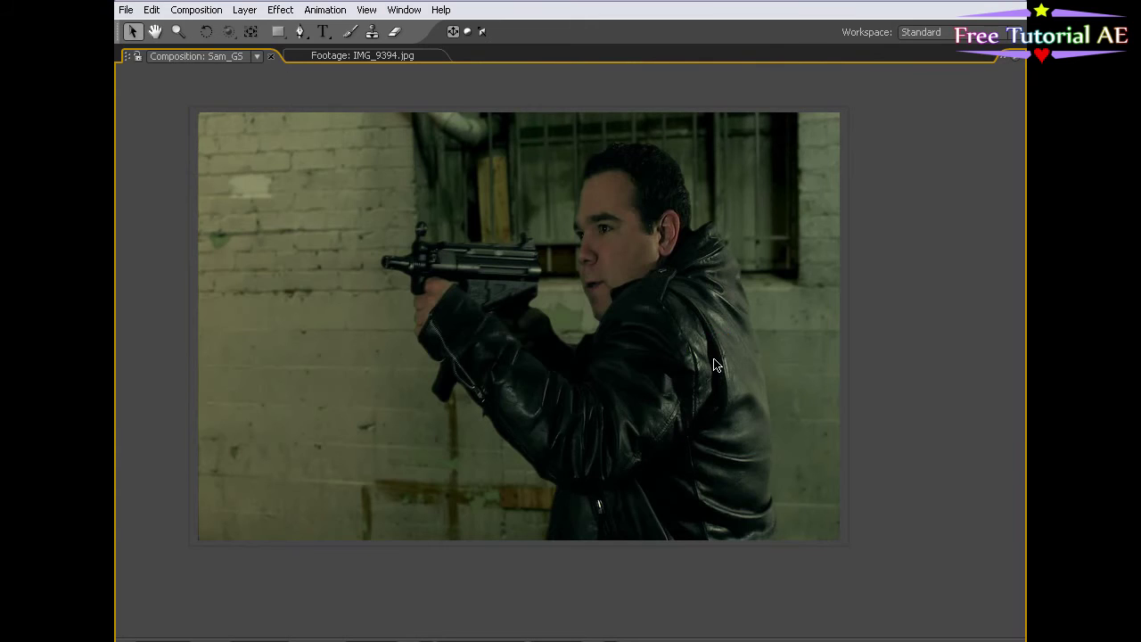
key("grave")
left_click(756, 490)
left_click_drag(756, 467, 713, 476)
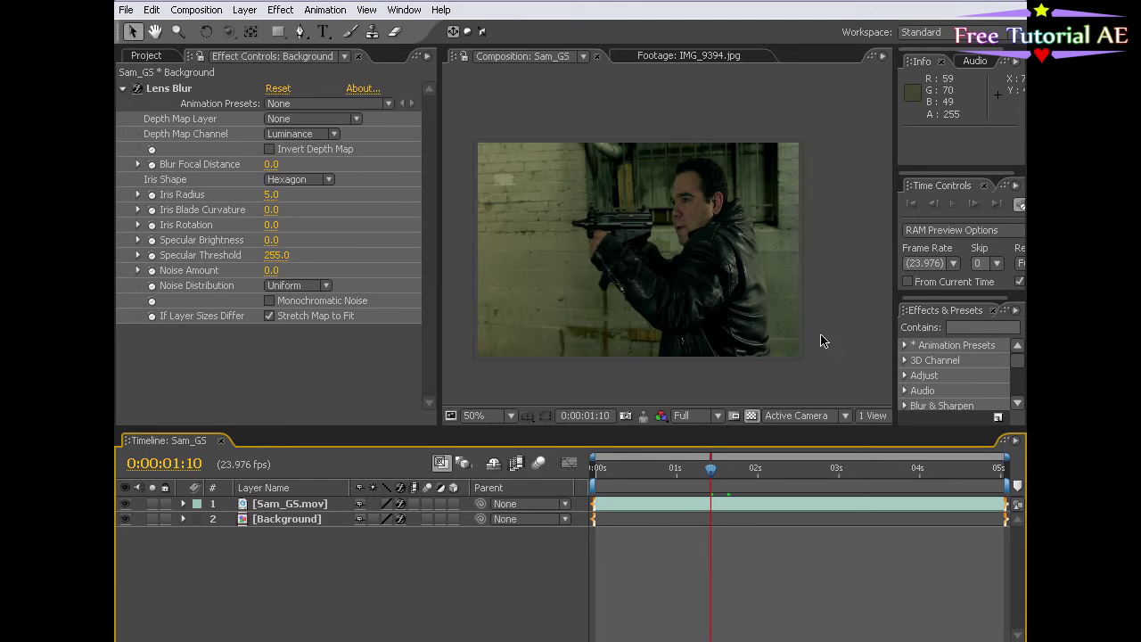
Step: Duplicate the Sam_GS.mov layer, hide the upper copy and select the lower one
left_click(700, 522)
left_click(541, 504)
left_click(285, 560)
left_click(279, 507)
key("ctrl+d")
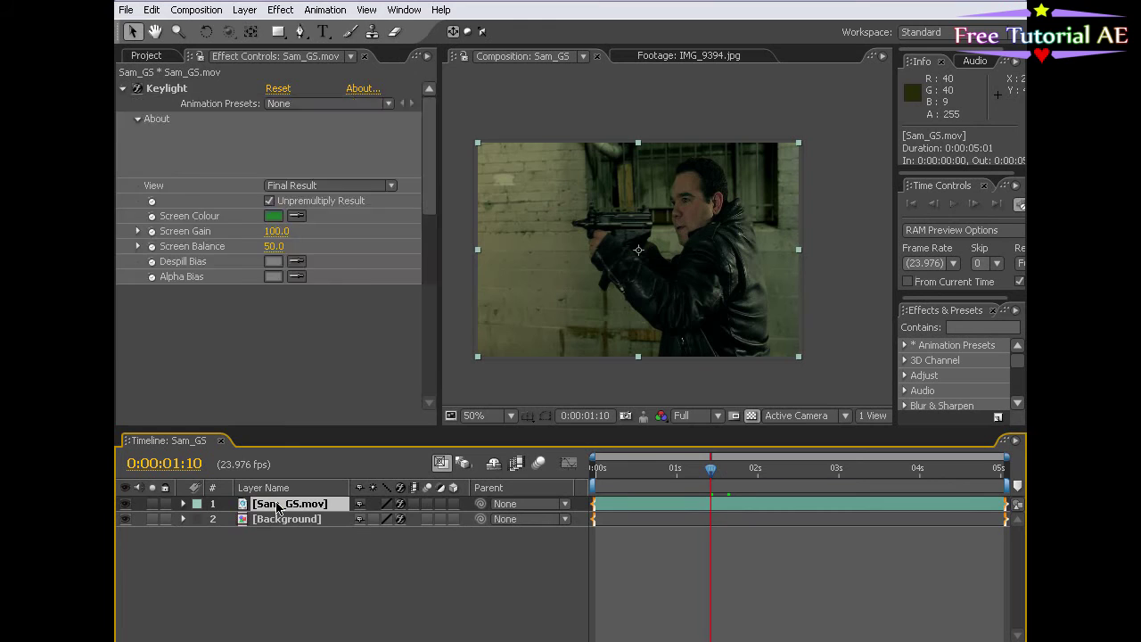
left_click(125, 504)
left_click(279, 523)
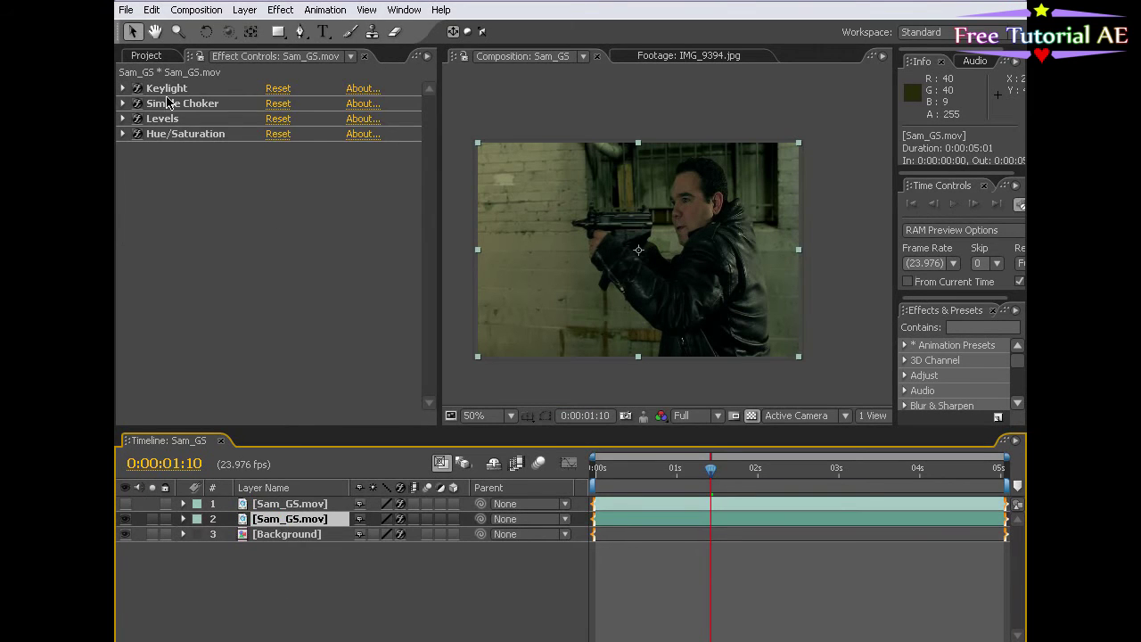
Step: Turn the lower Sam_GS.mov copy into a black silhouette by setting Master Lightness to -100 in its Hue/Saturation effect
left_click(123, 135)
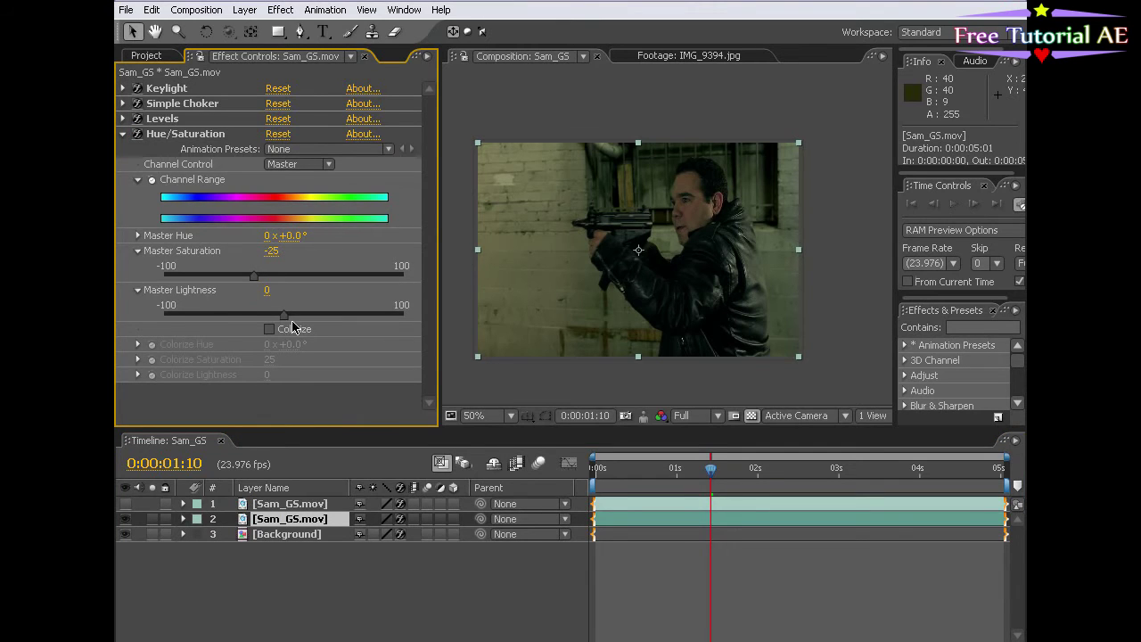
left_click_drag(285, 321, 161, 323)
key("Return")
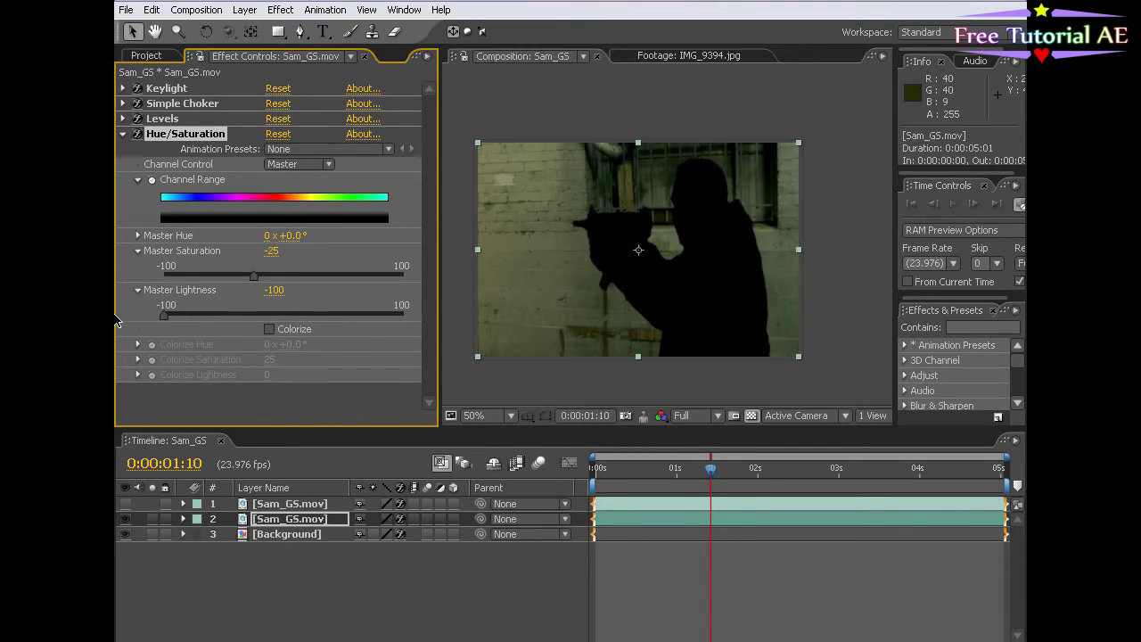
left_click(123, 134)
Step: Apply Fast Blur to the silhouette copy with Repeat Edge Pixels enabled and Blurriness 69
left_click(280, 10)
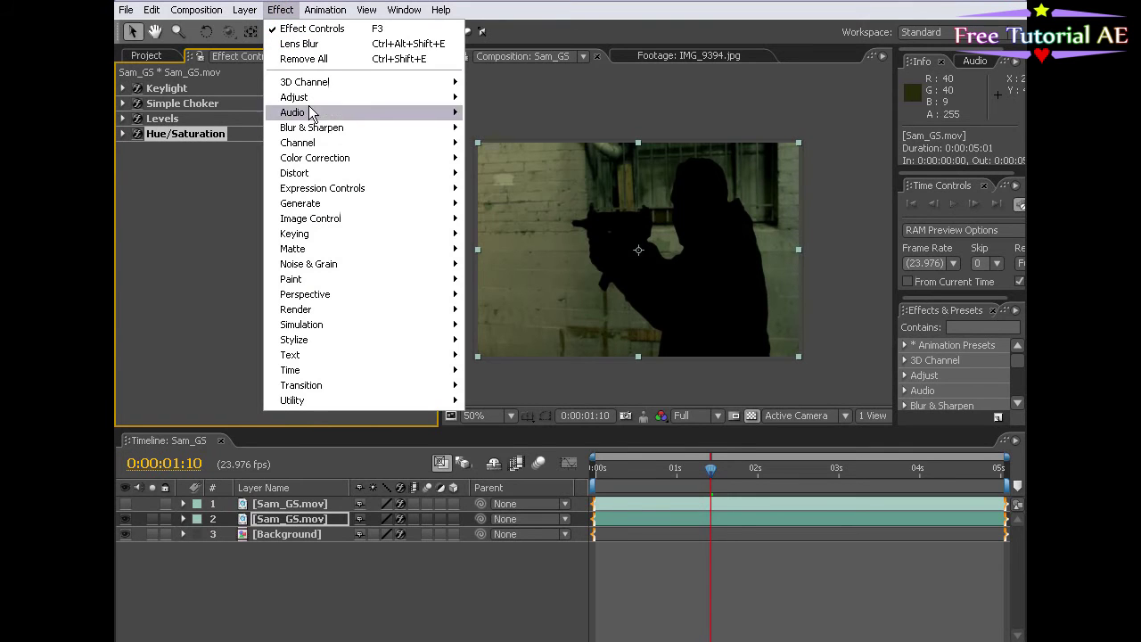
mouse_move(312, 127)
left_click(548, 233)
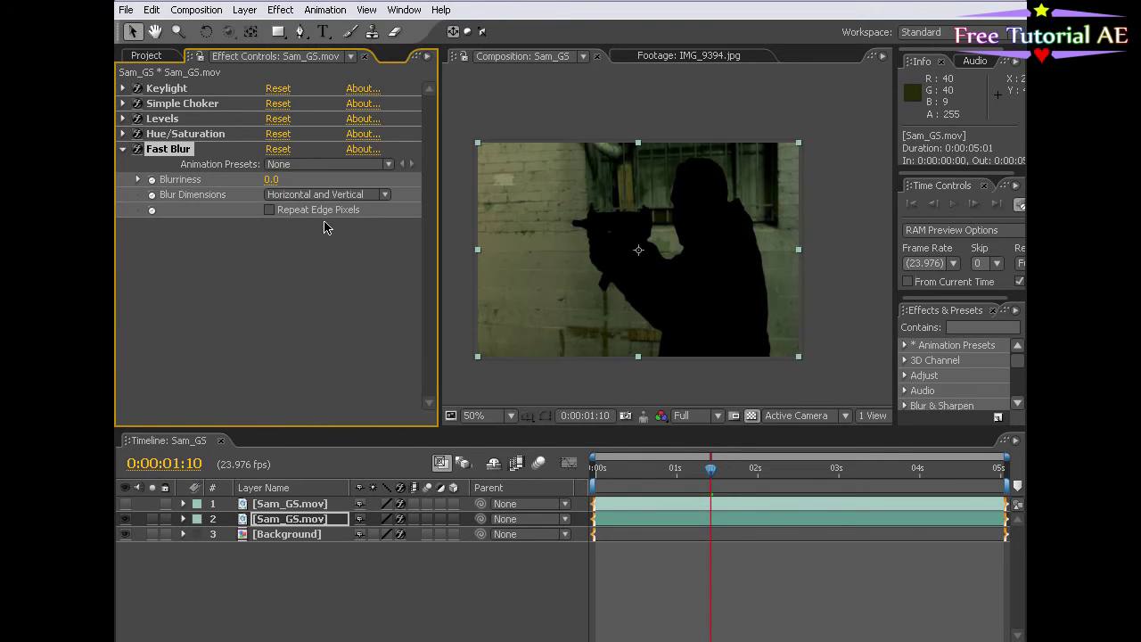
left_click(269, 211)
left_click_drag(271, 179, 339, 177)
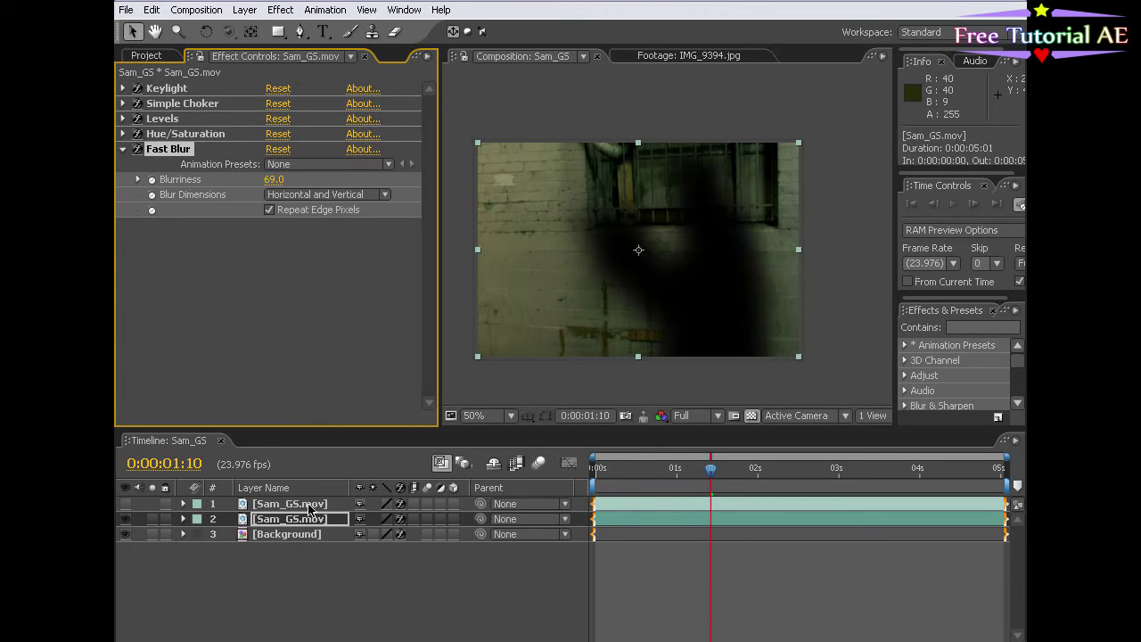
Step: Show the layer modes and set the blurred silhouette's blending mode to Classic Color Burn, trying Color Burn first
left_click(134, 637)
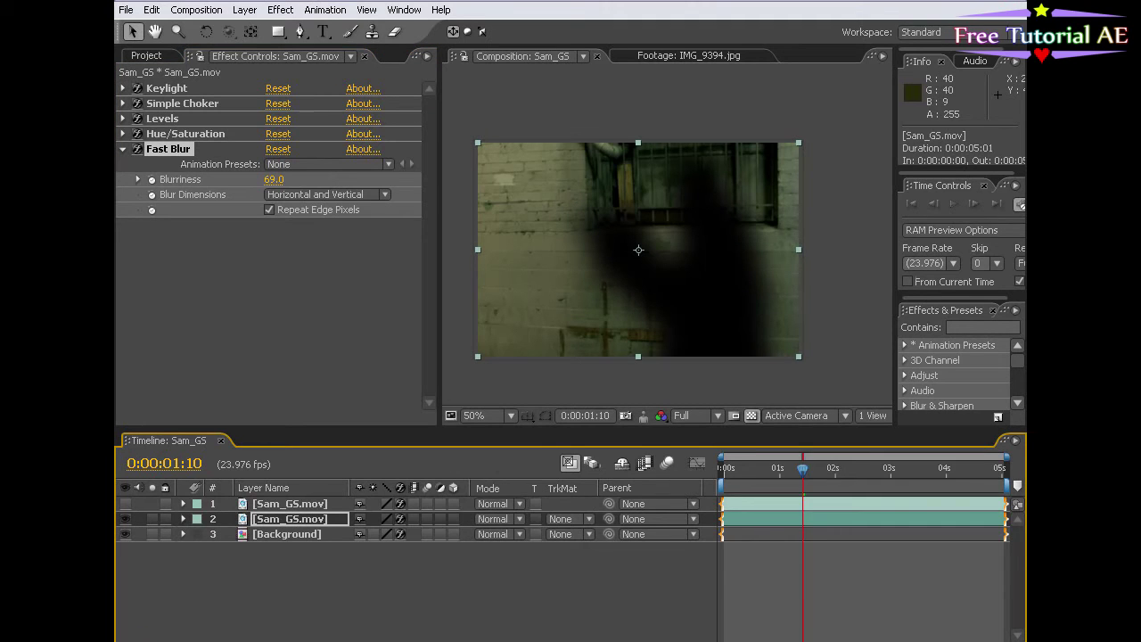
key("F4")
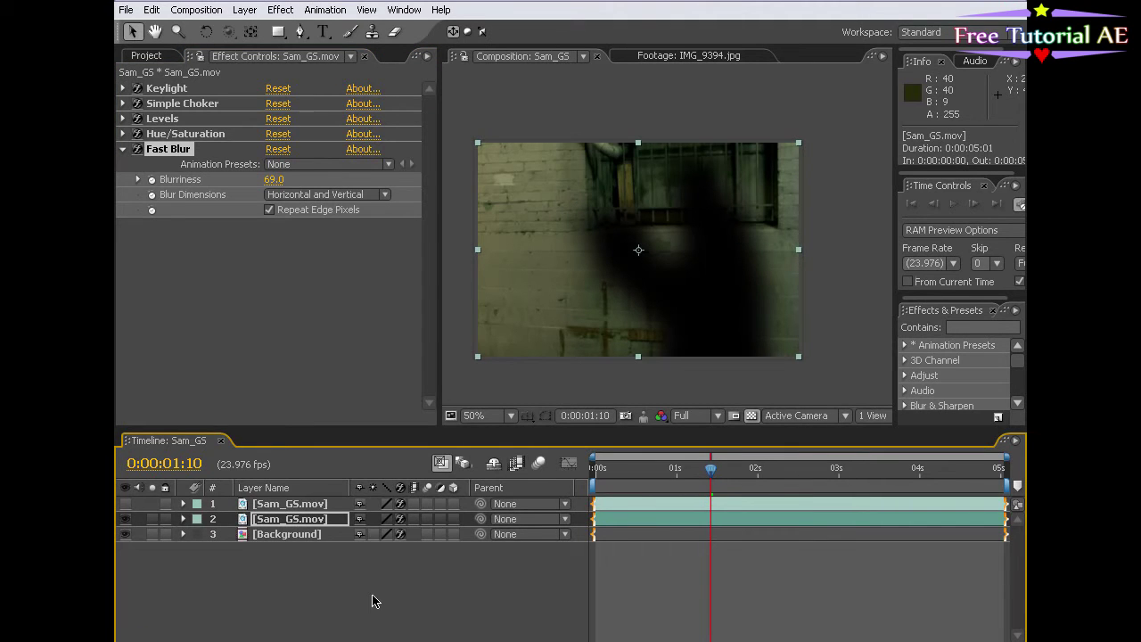
key("F4")
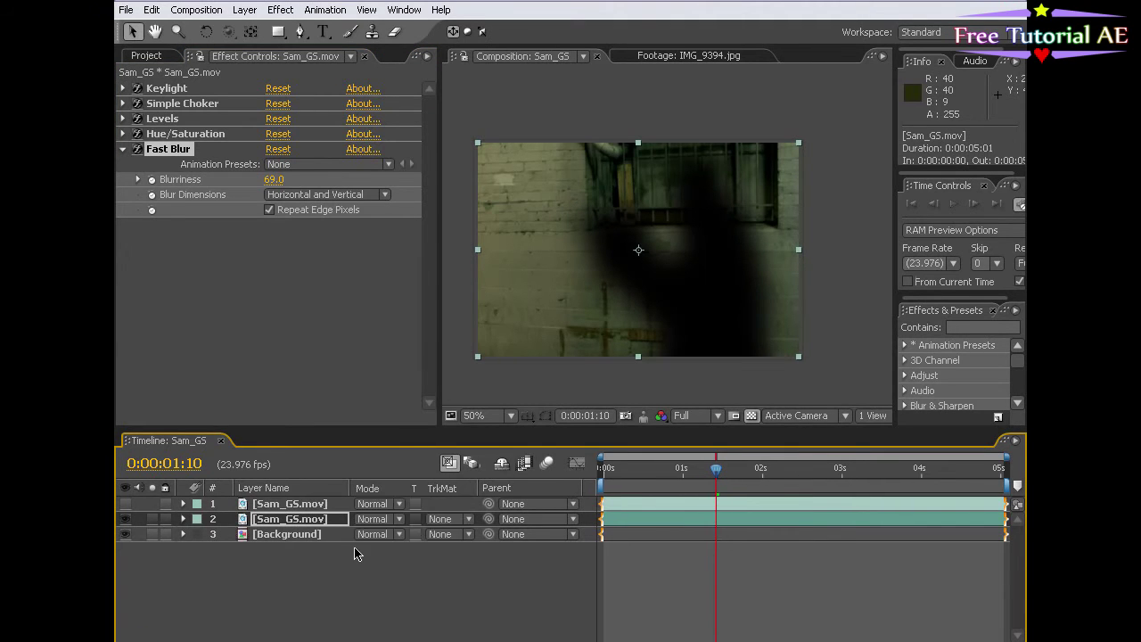
left_click(378, 526)
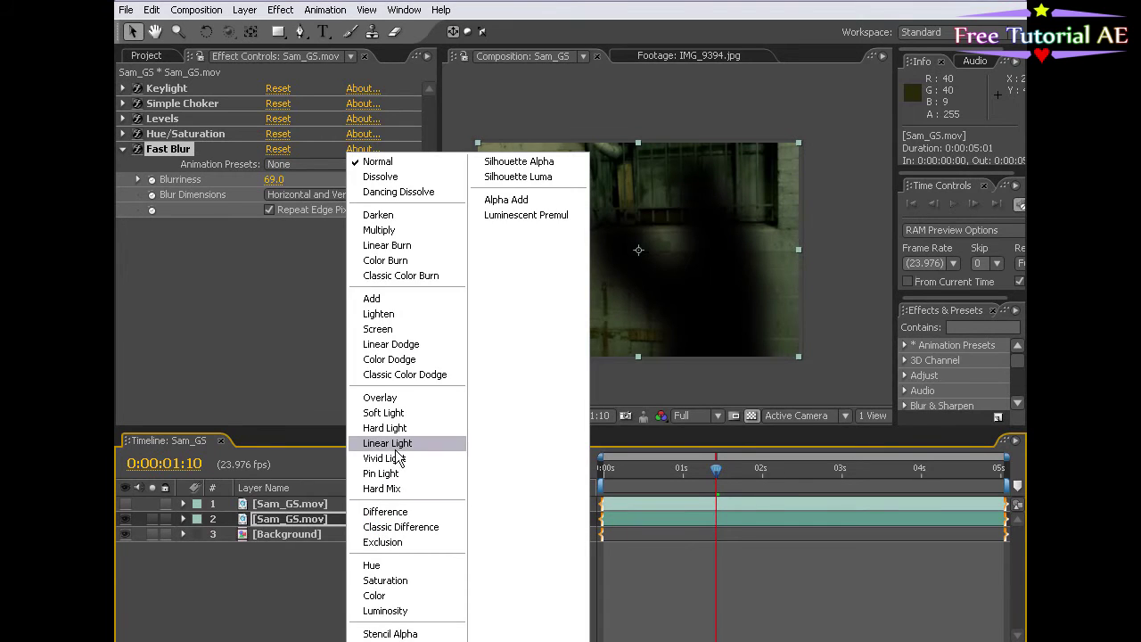
left_click(414, 260)
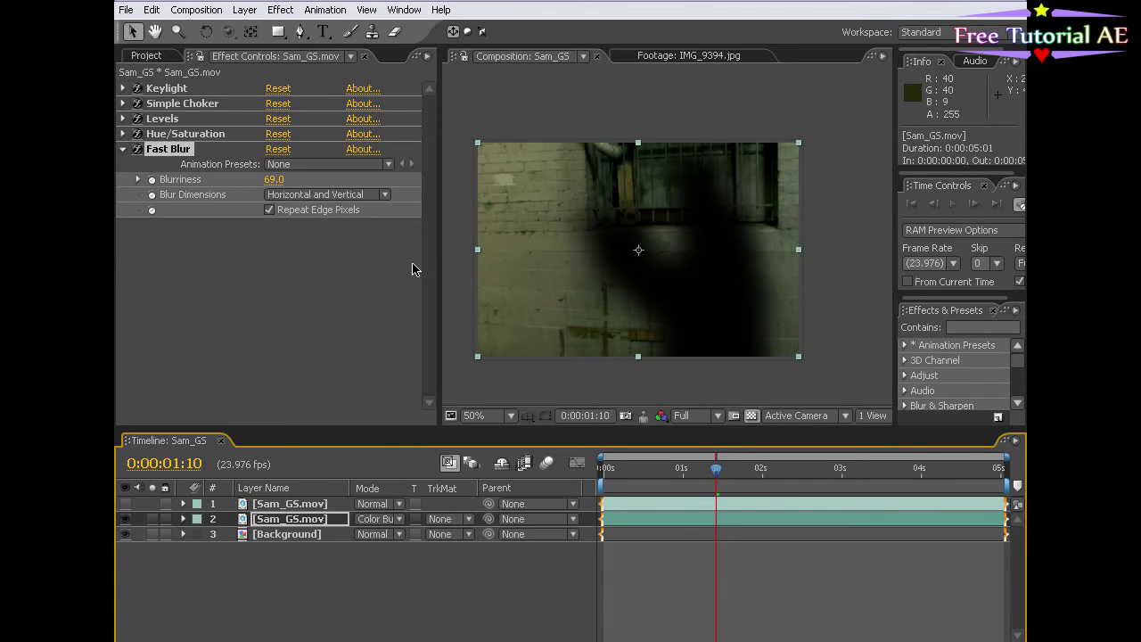
left_click(379, 521)
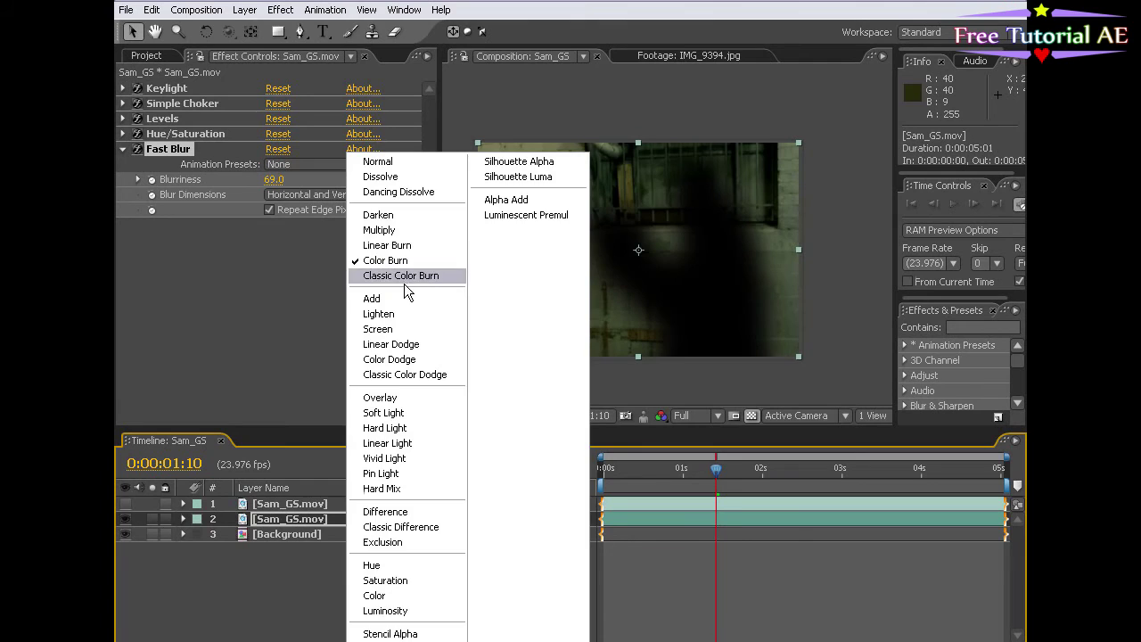
left_click(404, 279)
Step: Lower the blurred silhouette layer's opacity to 14% and check the darkened wall up close
key("t")
left_click_drag(364, 534, 284, 531)
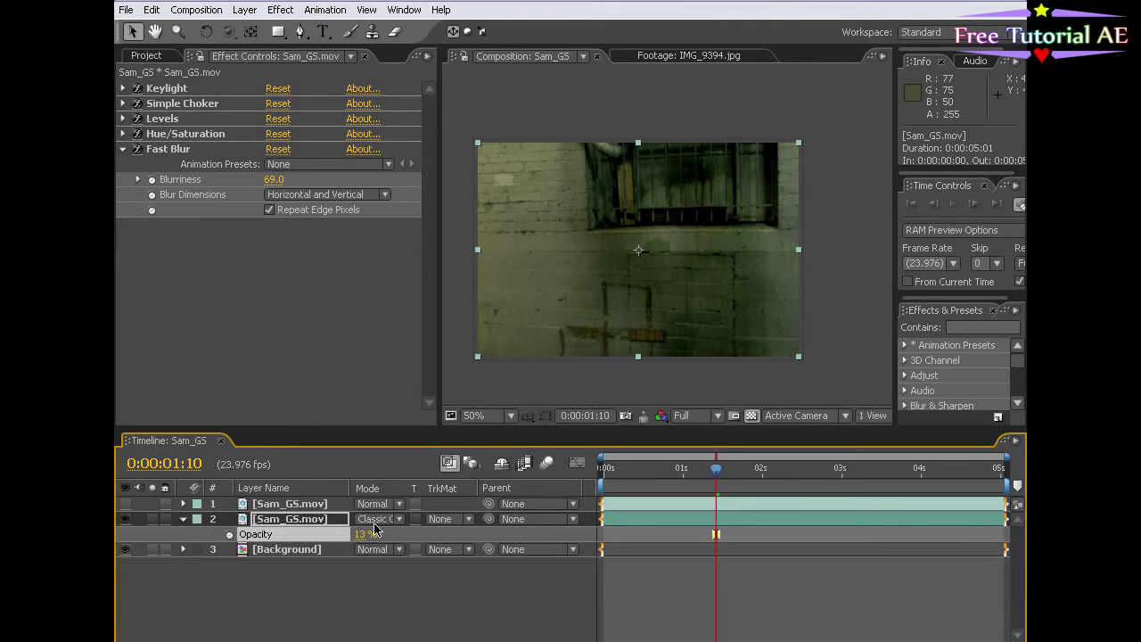
left_click_drag(366, 534, 356, 534)
key("period")
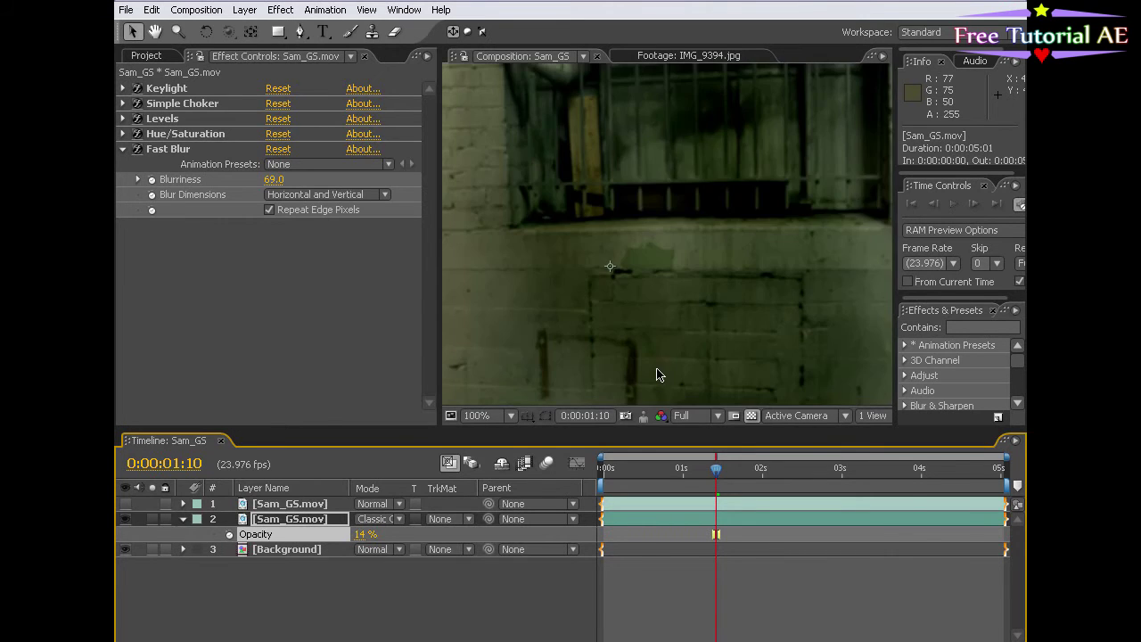
key("comma")
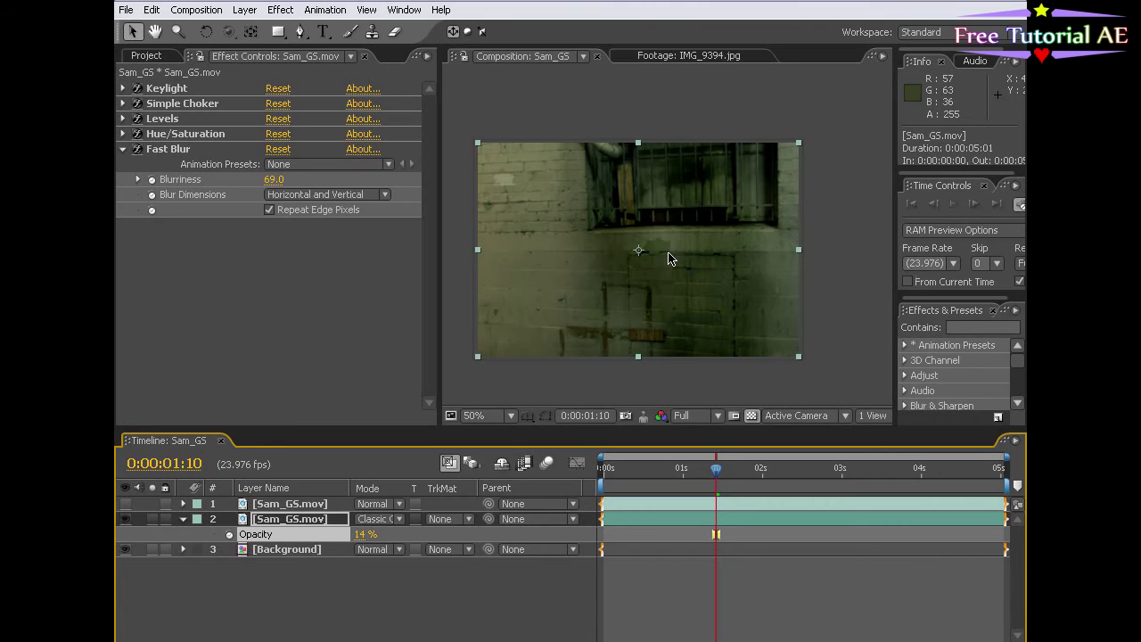
Step: Show the top Sam_GS.mov layer again and check the composite with its shadow at 0:00:01:06
left_click(125, 506)
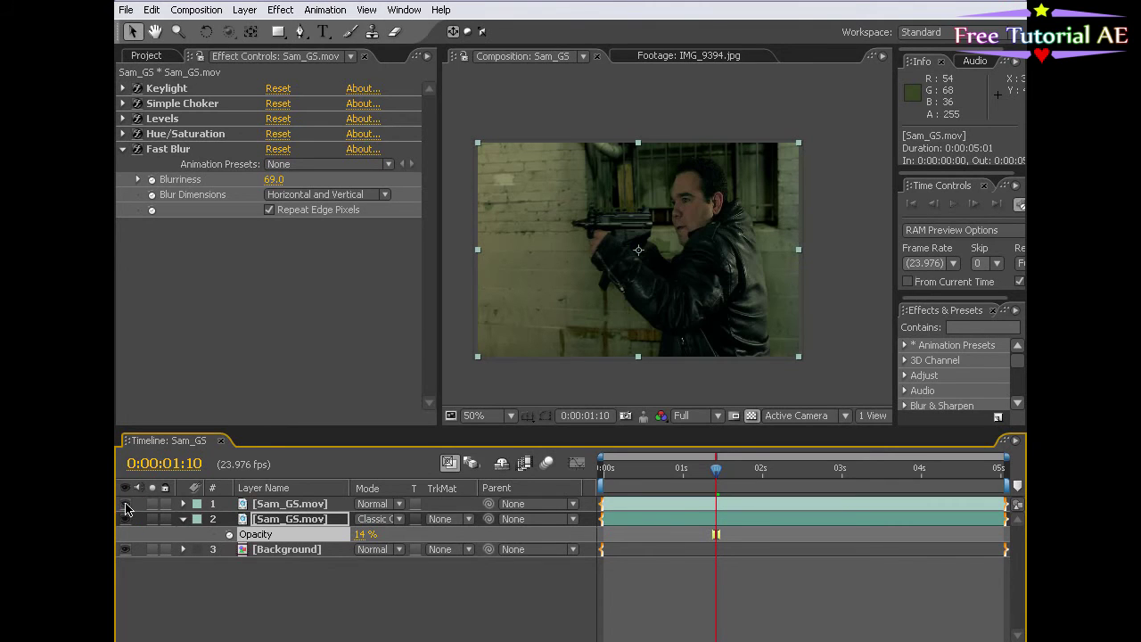
left_click(637, 596)
left_click(637, 522)
left_click_drag(743, 480, 708, 484)
left_click(638, 570)
left_click(631, 520)
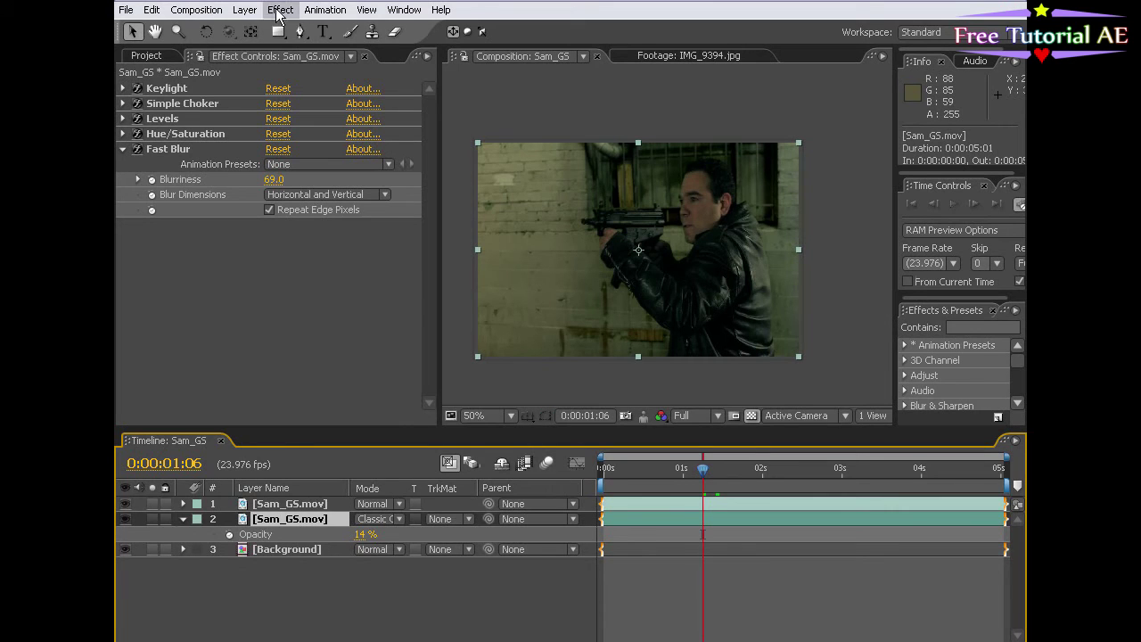
Step: Rename the blurred silhouette layer as "Shadow"
left_click(279, 519, "ctrl")
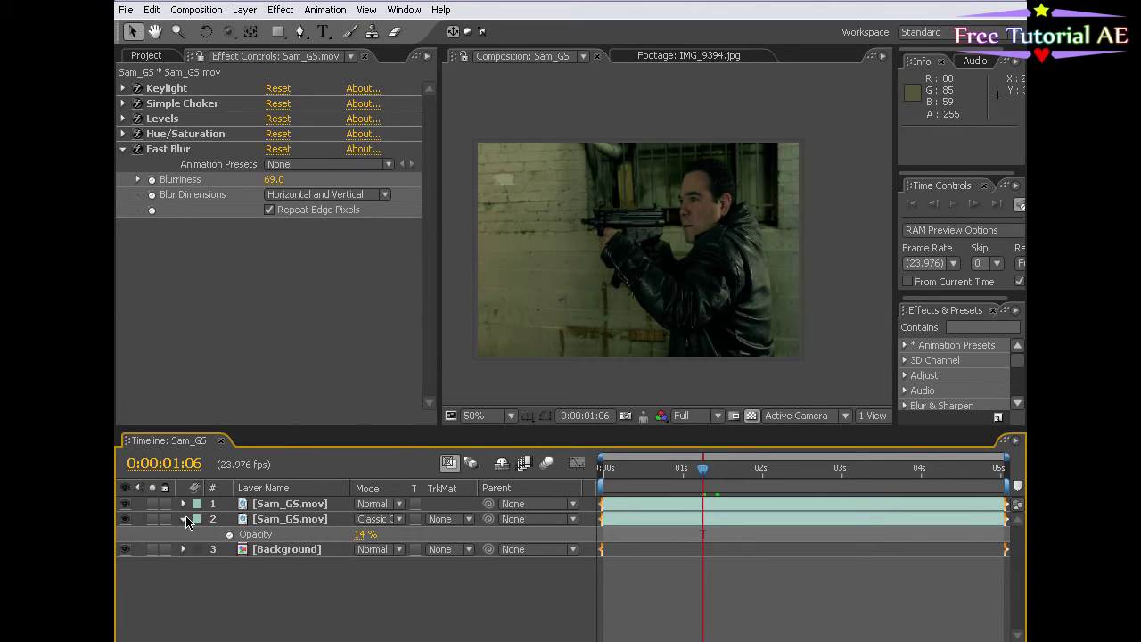
left_click(278, 522)
key("Return")
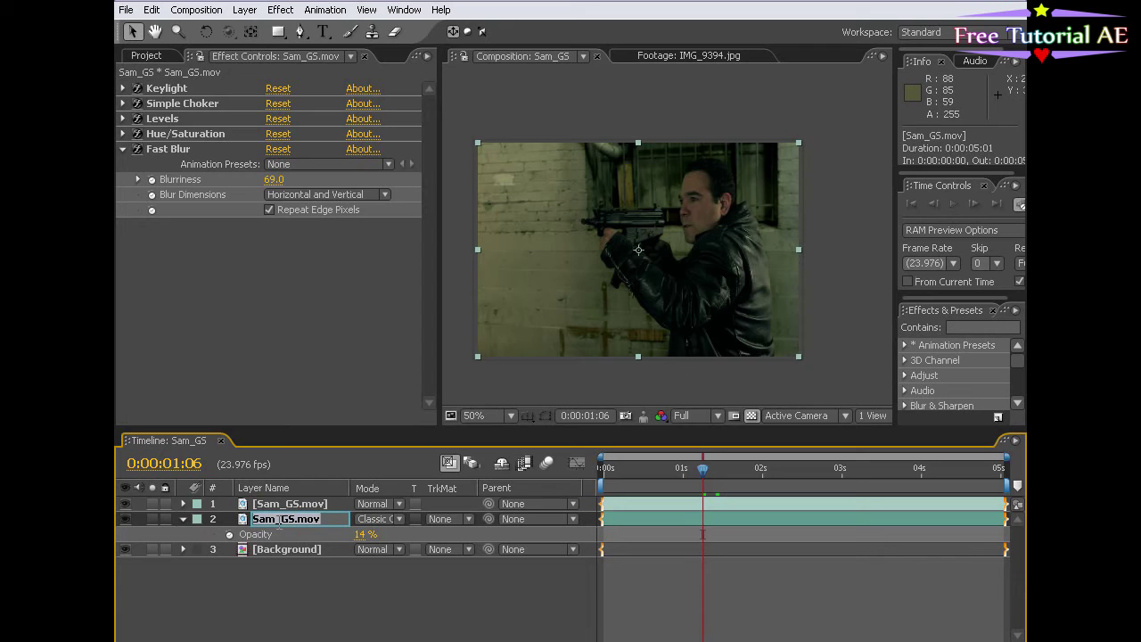
type("AS")
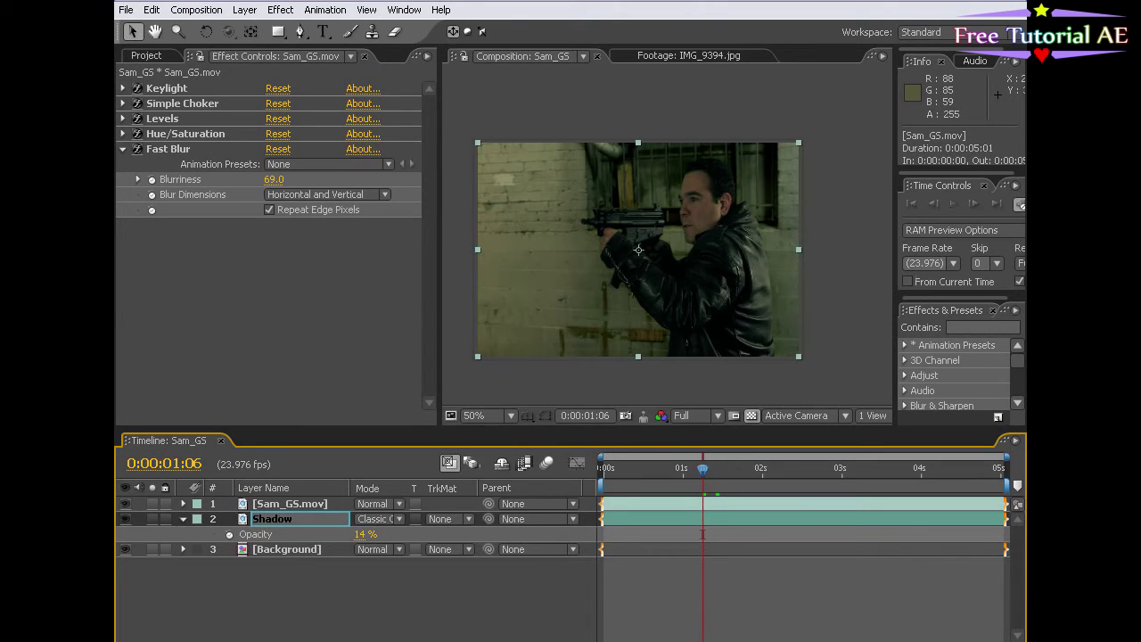
left_click(595, 596)
Step: Apply the Corner Pin distortion effect to the Shadow layer
left_click(650, 520)
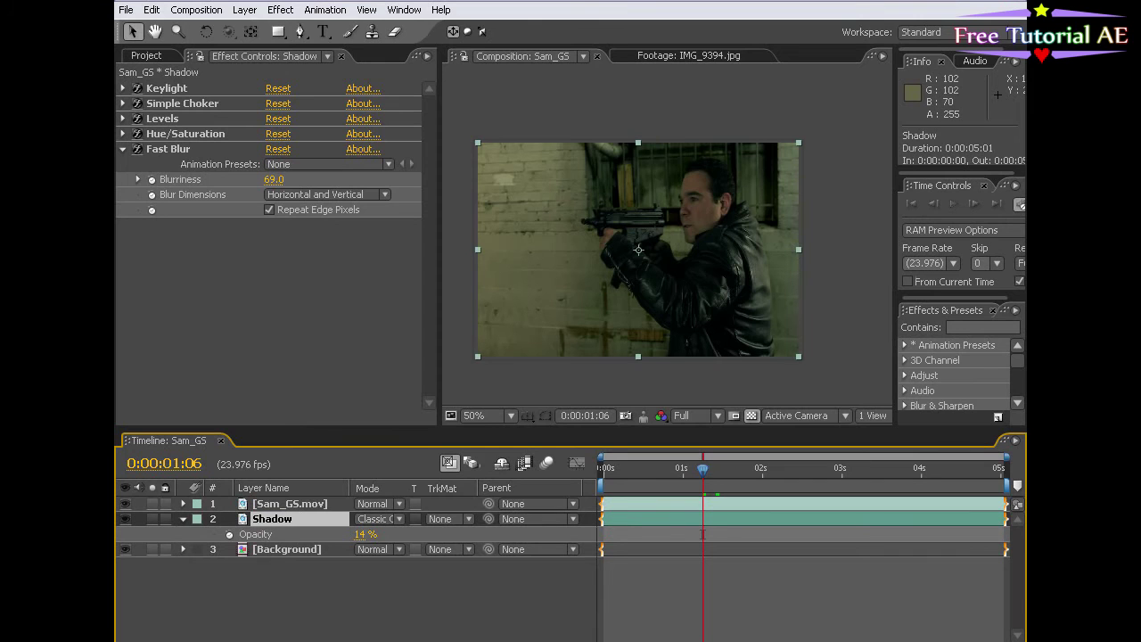
left_click(279, 11)
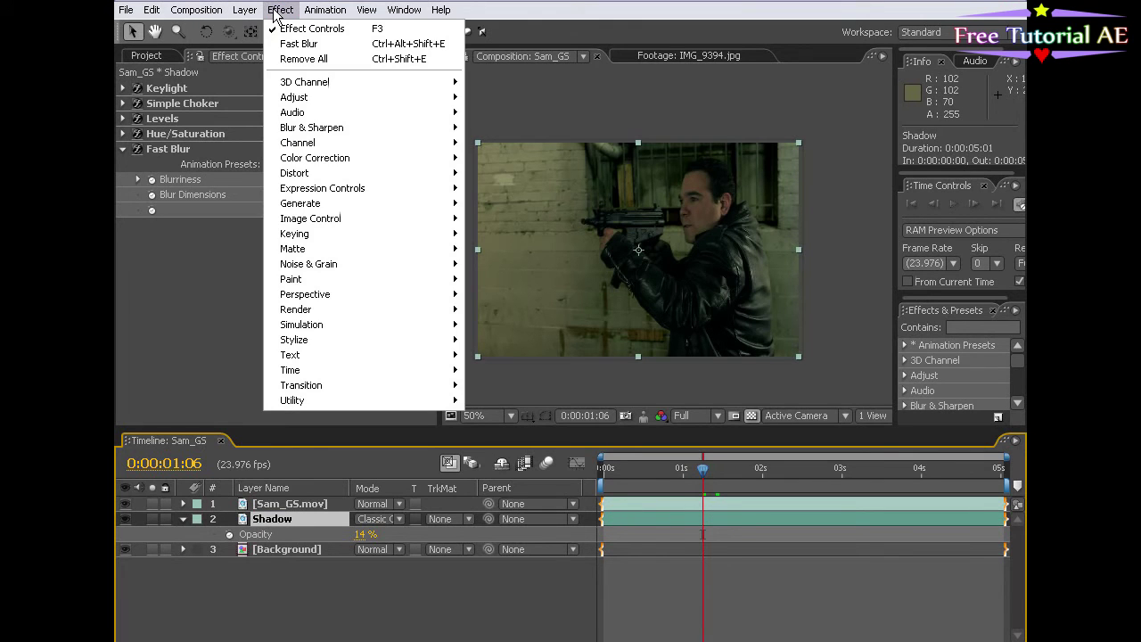
mouse_move(323, 175)
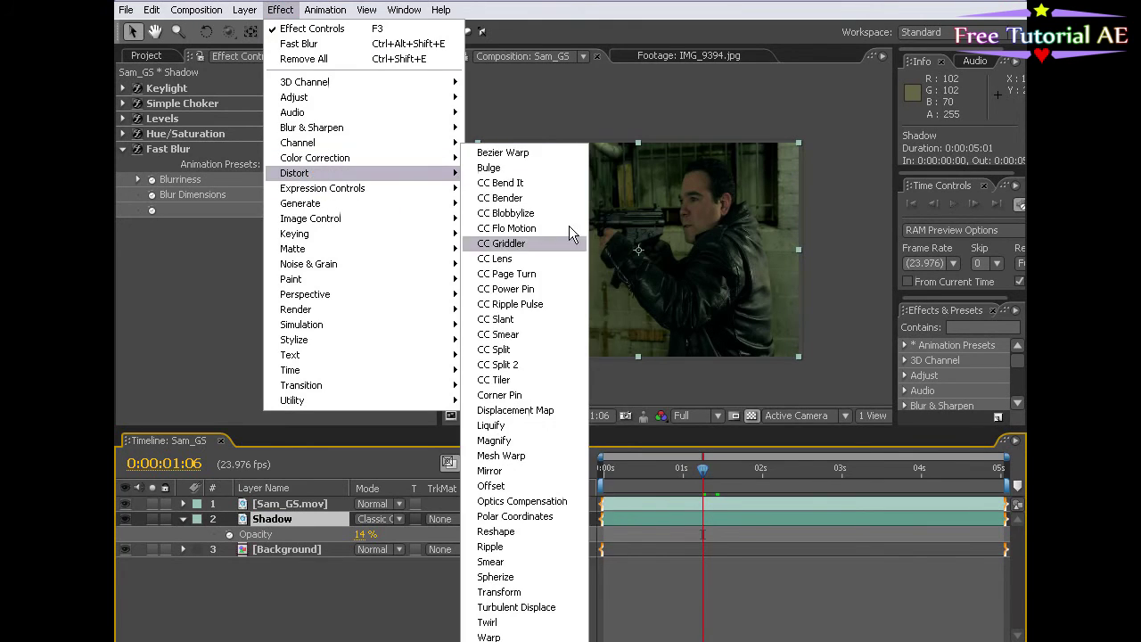
left_click(550, 397)
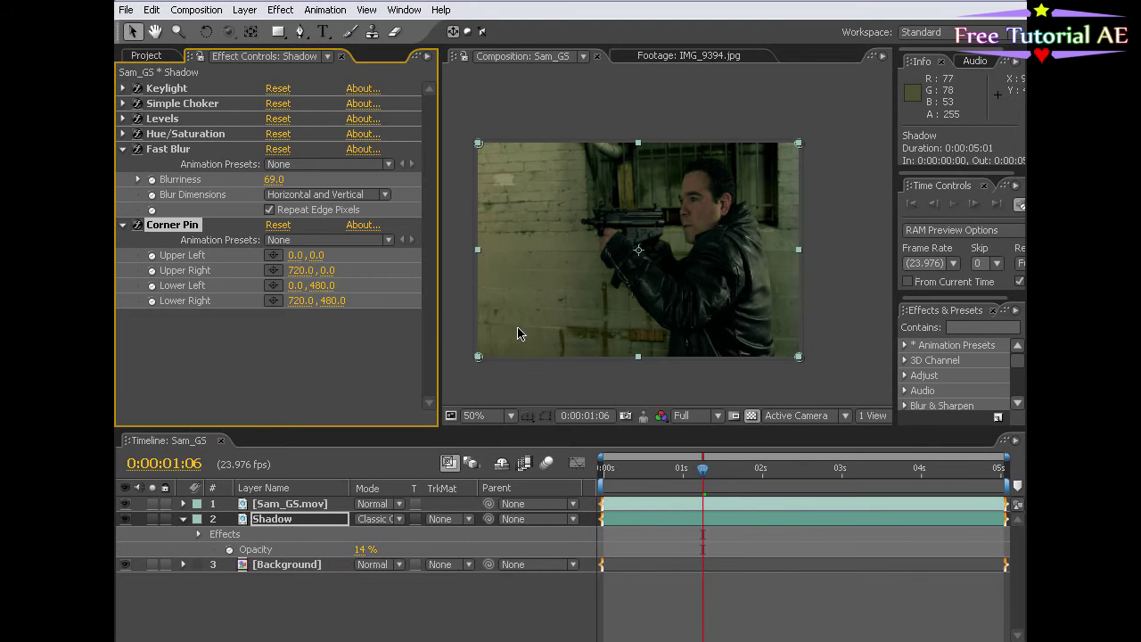
Step: Skew the Shadow layer down and left by moving its Corner Pin Upper Right to 424, 90 and Upper Left to about -78, 90
scroll(553, 250, "down", 1)
scroll(655, 247, "up", 1)
key("h")
left_click_drag(647, 234, 736, 246)
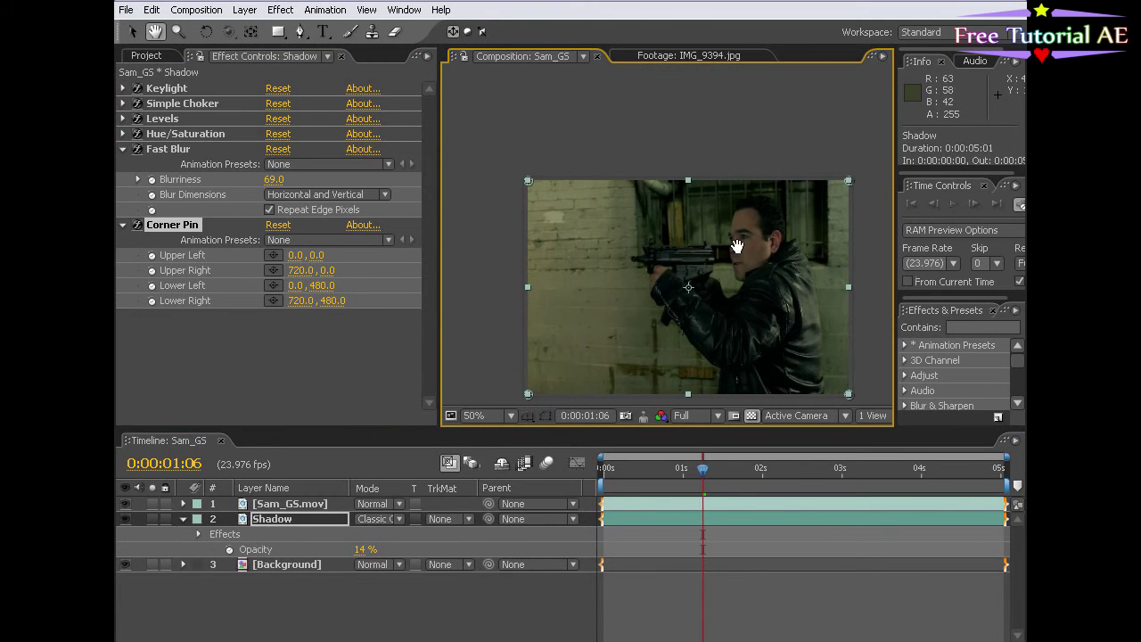
left_click_drag(851, 181, 717, 220)
key("v")
left_click_drag(528, 181, 489, 226)
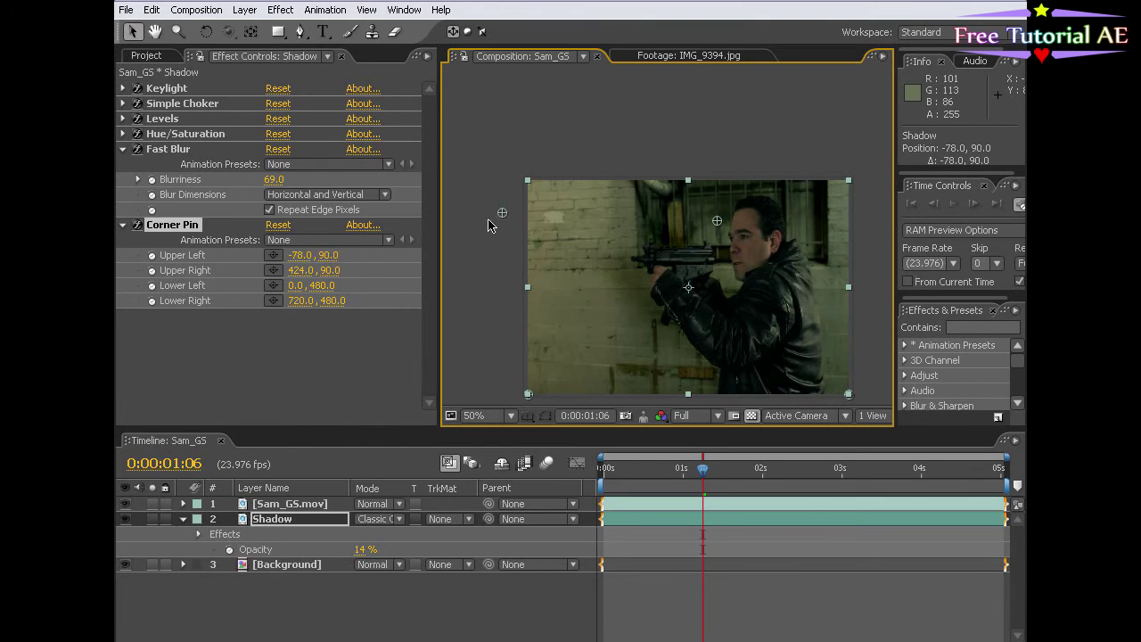
Step: Undo the last two corner moves on the Shadow layer and reselect its Corner Pin effect
key("ctrl+z")
key("ctrl+z")
left_click_drag(742, 355, 727, 272)
left_click(239, 354)
left_click(163, 229)
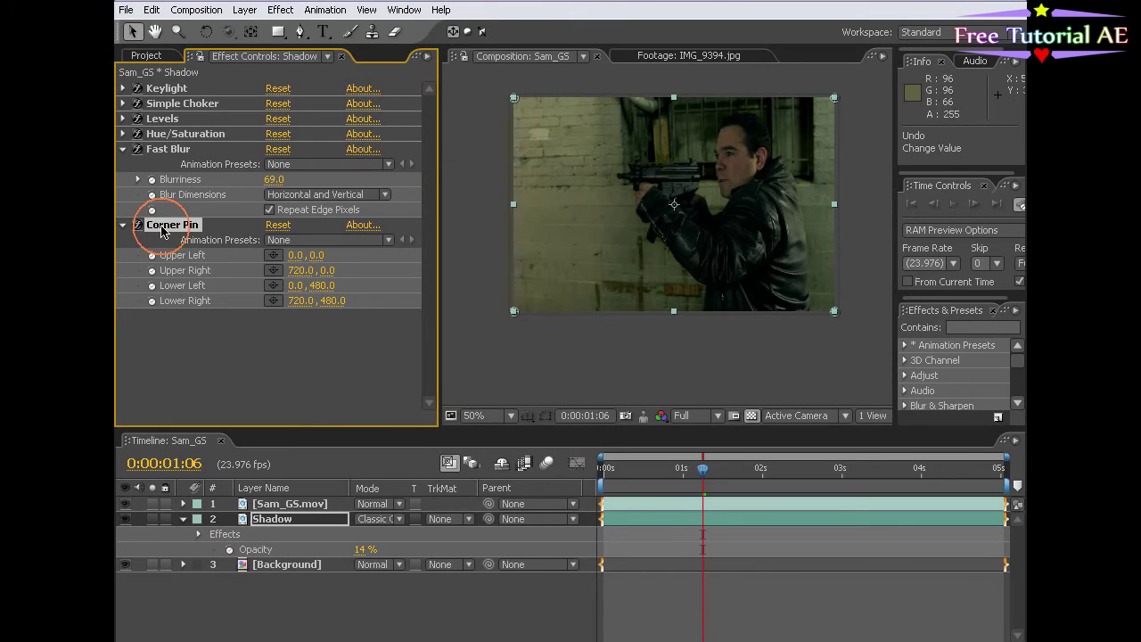
Step: Skew the Shadow layer with Corner Pin, placing Upper Right at 529, 47, Upper Left at -151, 225 and Lower Left at -16, 564
left_click_drag(441, 218, 410, 219)
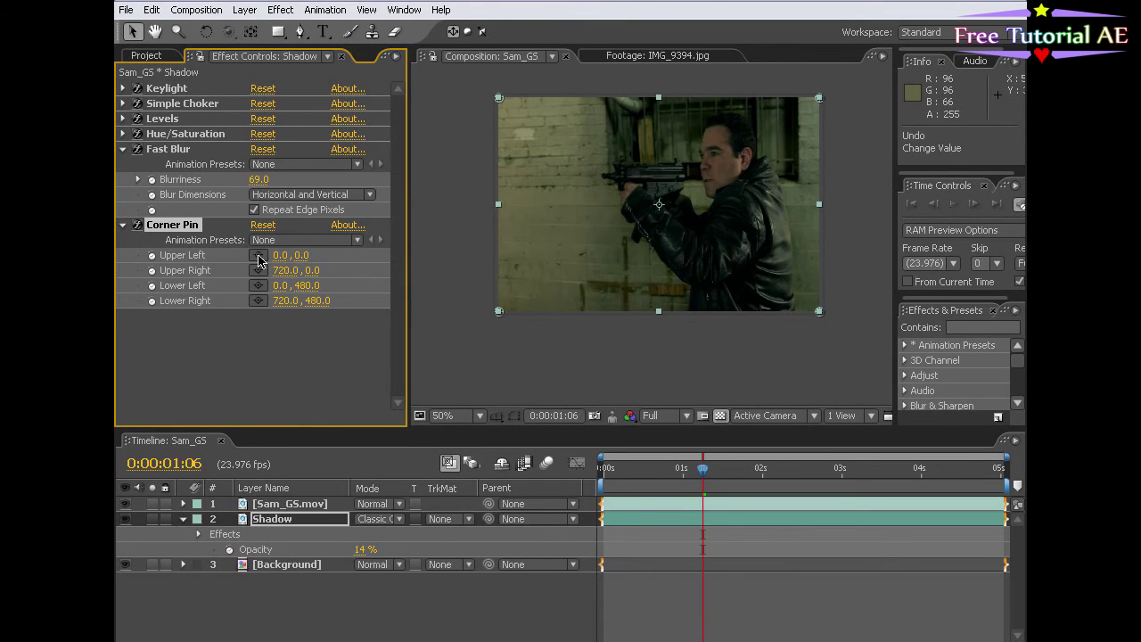
left_click_drag(561, 216, 530, 262)
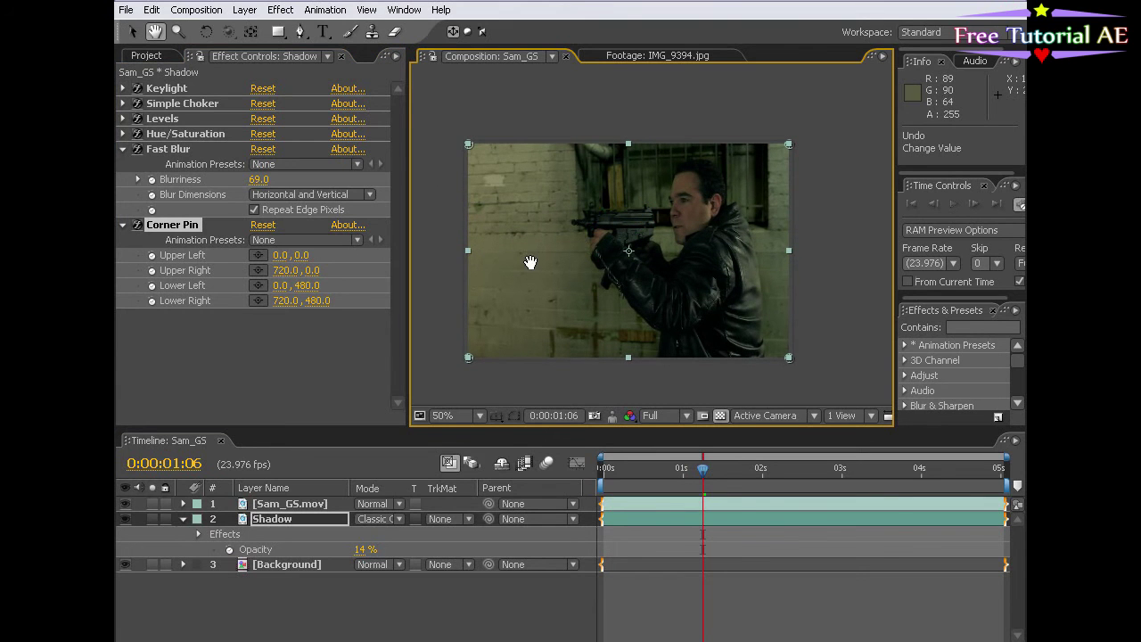
key("grave")
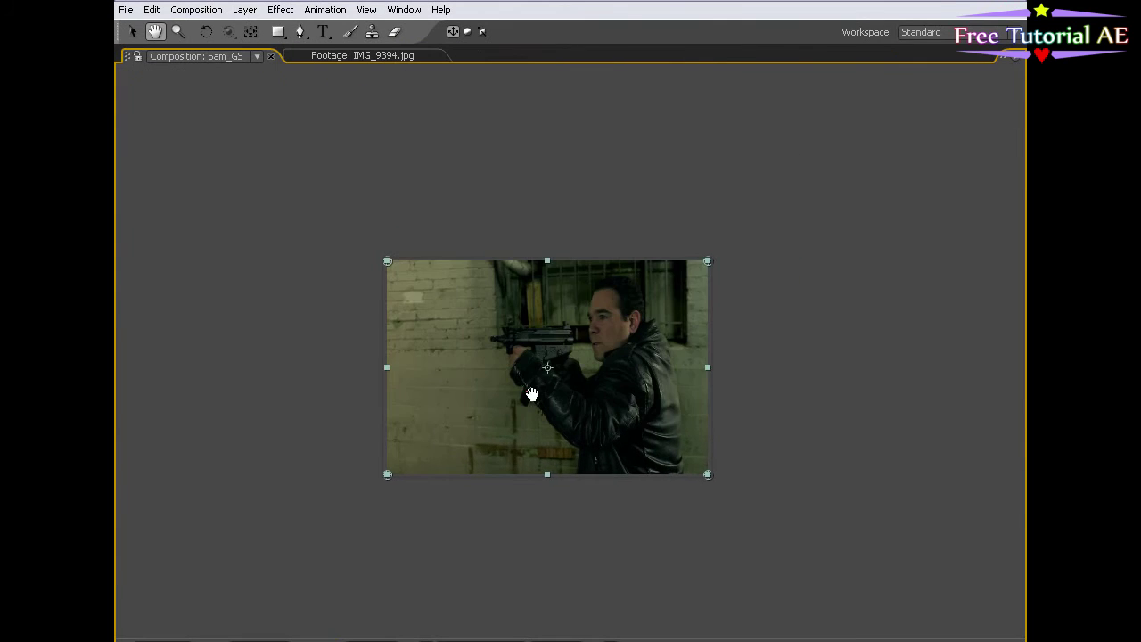
left_click_drag(533, 394, 572, 315)
scroll(576, 337, "up", 1)
left_click_drag(662, 279, 631, 423)
left_click_drag(893, 156, 722, 197)
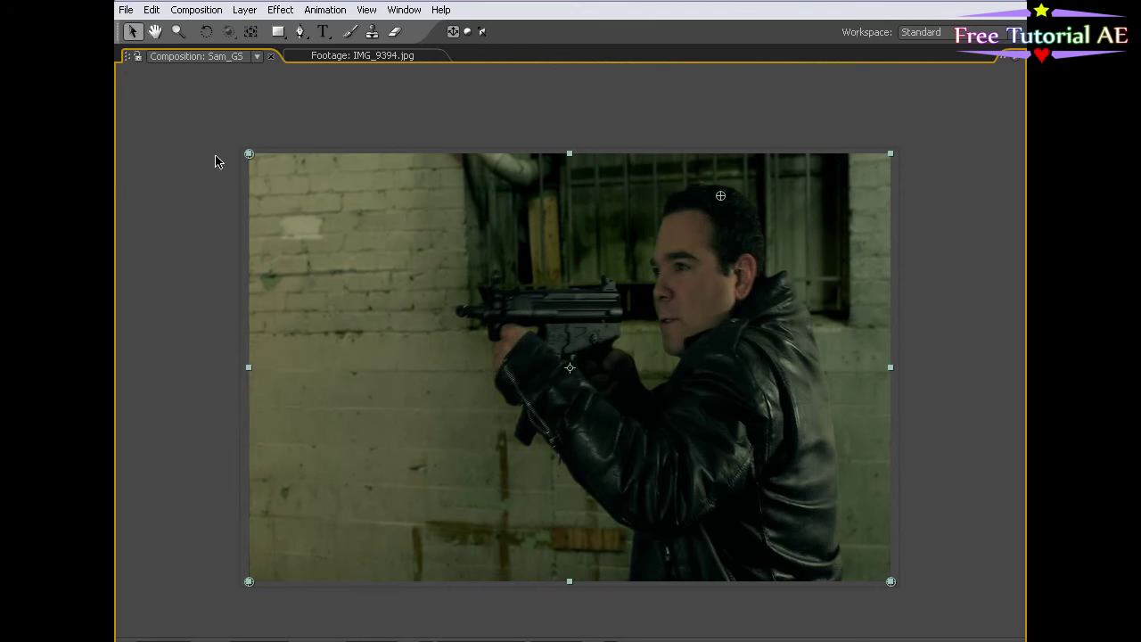
left_click_drag(248, 156, 116, 357)
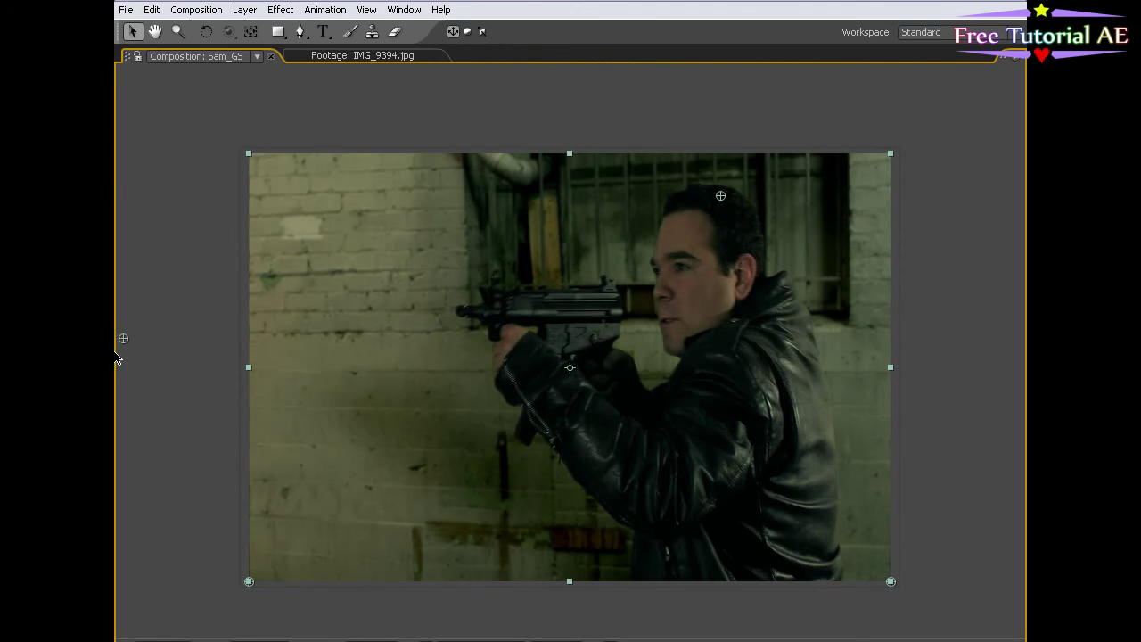
key("comma")
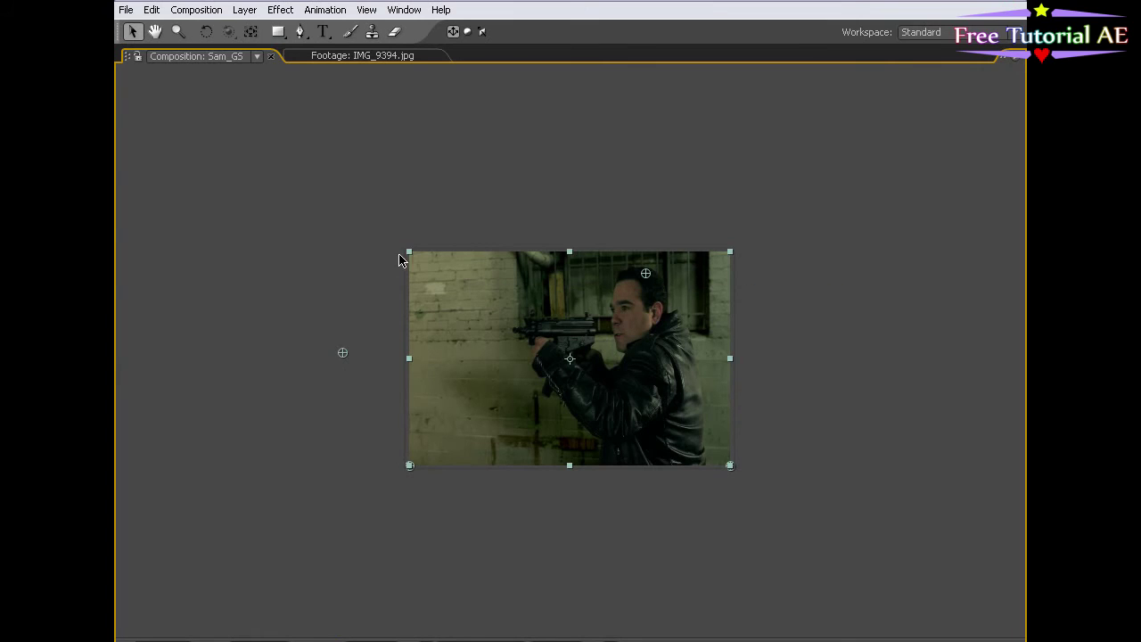
left_click_drag(409, 466, 386, 505)
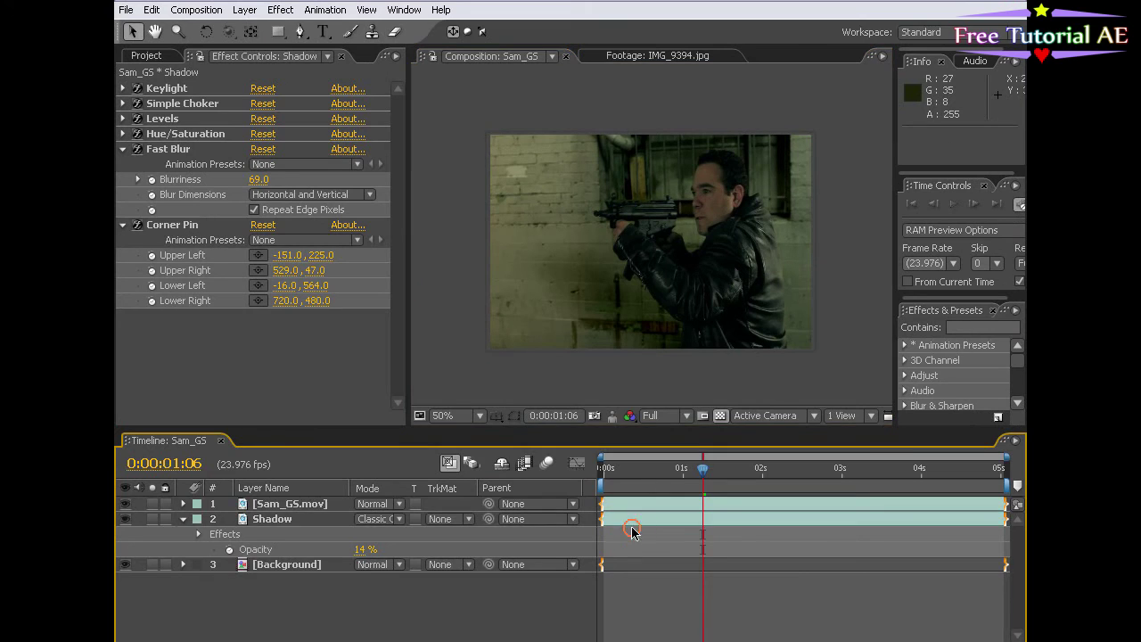
Step: Move the Shadow layer straight down 76 pixels to 360, 316 and check the composite at 0:00:00:11
left_click(636, 512)
left_click_drag(662, 306, 662, 336)
left_click_drag(703, 469, 640, 474)
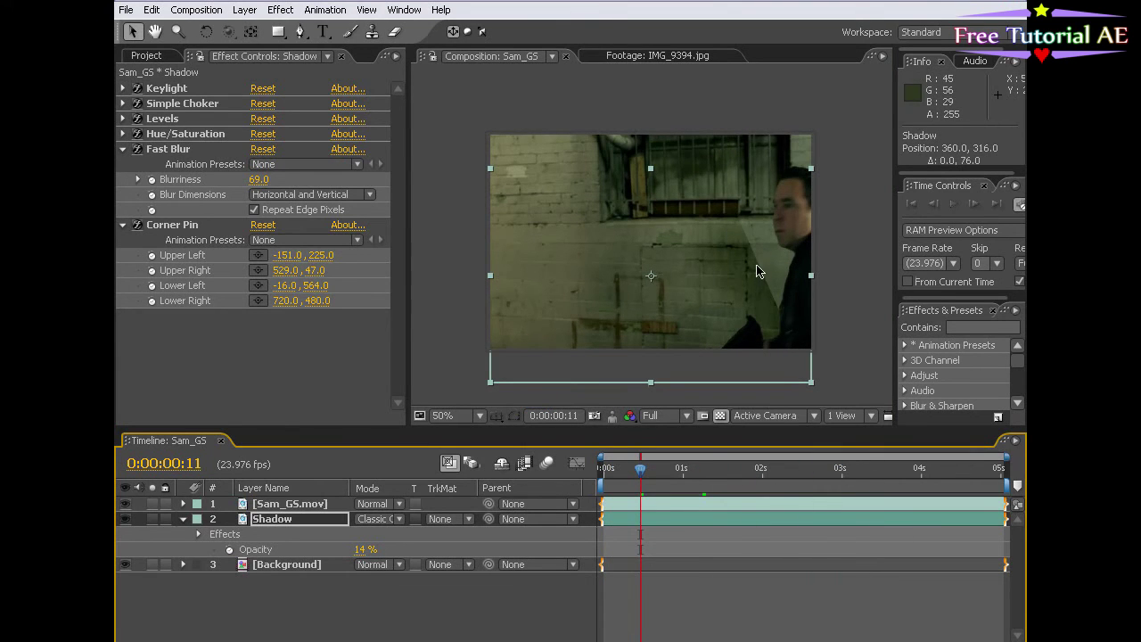
Step: Try shifting the Shadow layer to the right in the composition at 0:00:00:11
left_click(632, 504)
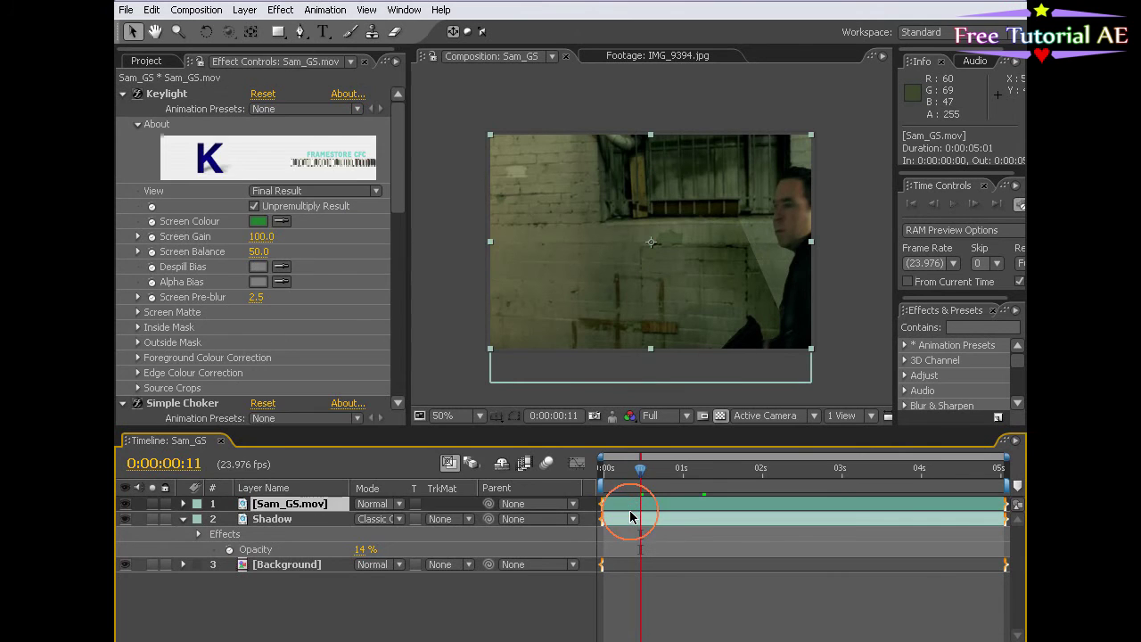
left_click(631, 526)
left_click_drag(653, 283, 679, 285)
key("ctrl+z")
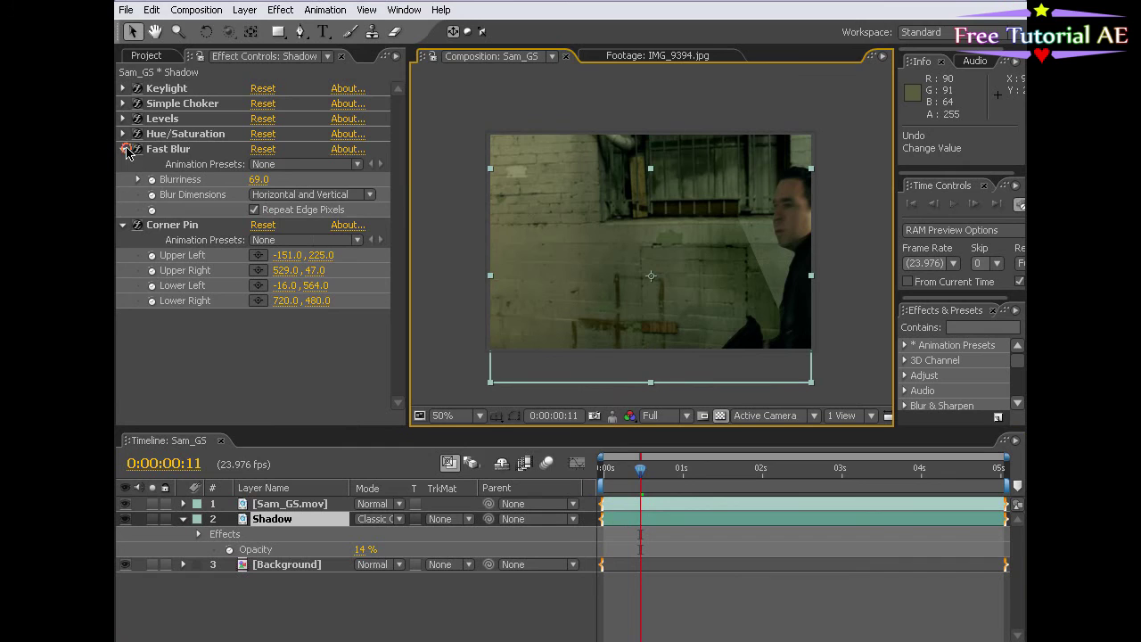
Step: Reorder the Shadow layer's effects so that Fast Blur comes after Corner Pin
left_click(124, 149)
left_click(169, 149)
left_click_drag(163, 153, 175, 266)
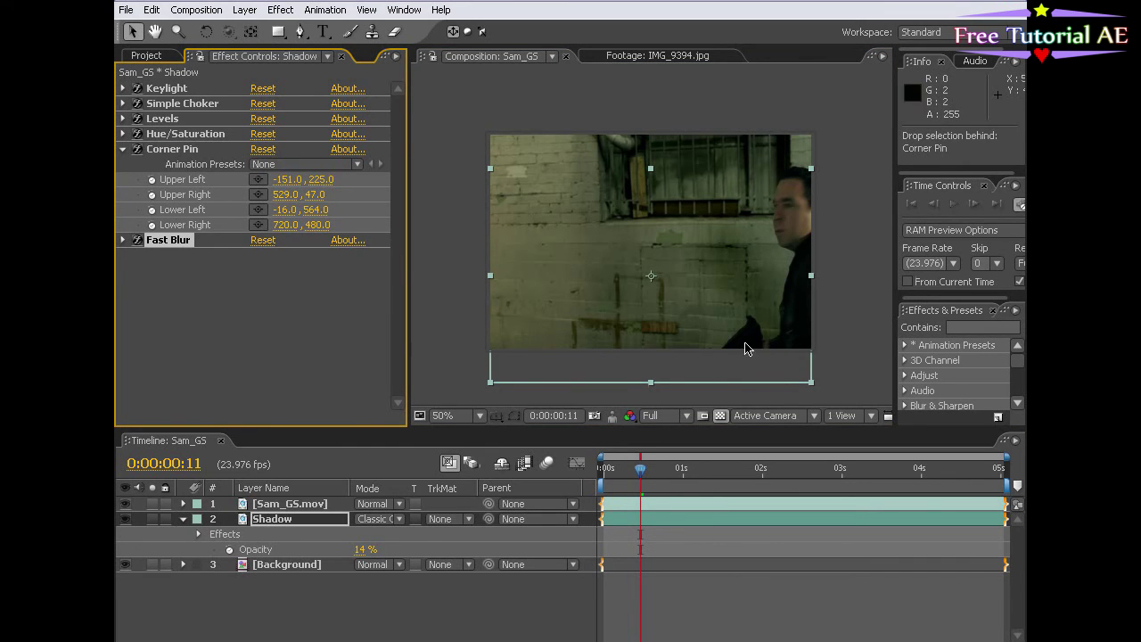
Step: Set the Shadow layer's opacity to 10% while viewing the frame at 0:00:01:22
left_click_drag(633, 479, 756, 479)
left_click(363, 549)
type("10")
key("Return")
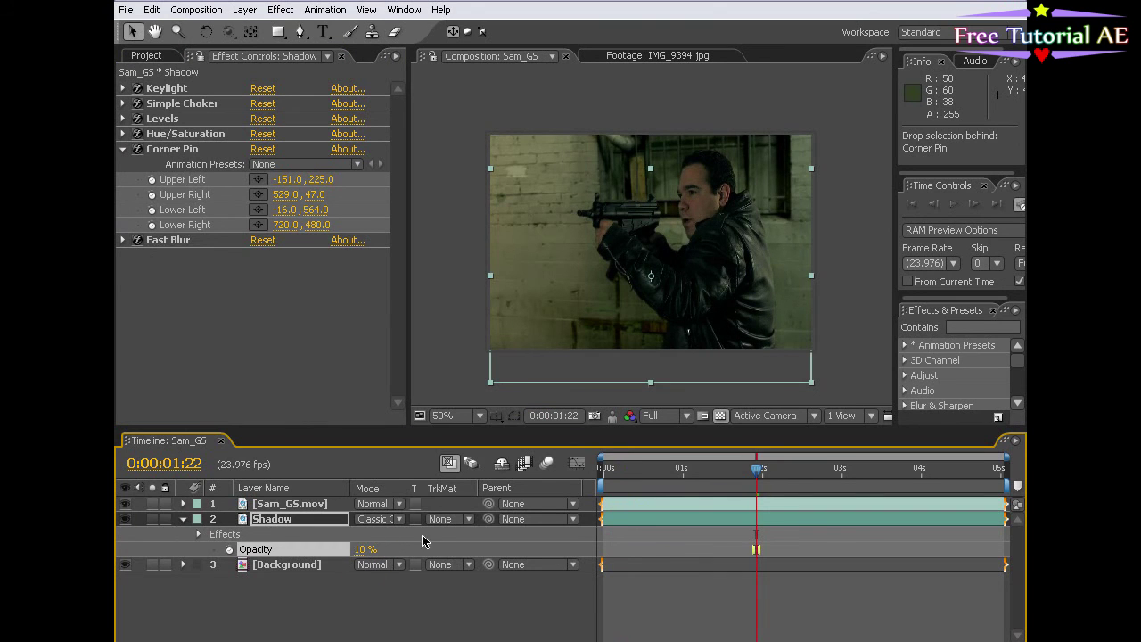
Step: Play a RAM preview of the composite from the start, and scrub through the first second to examine the shadow
left_click(649, 565)
left_click(737, 468)
left_click_drag(737, 468, 601, 475)
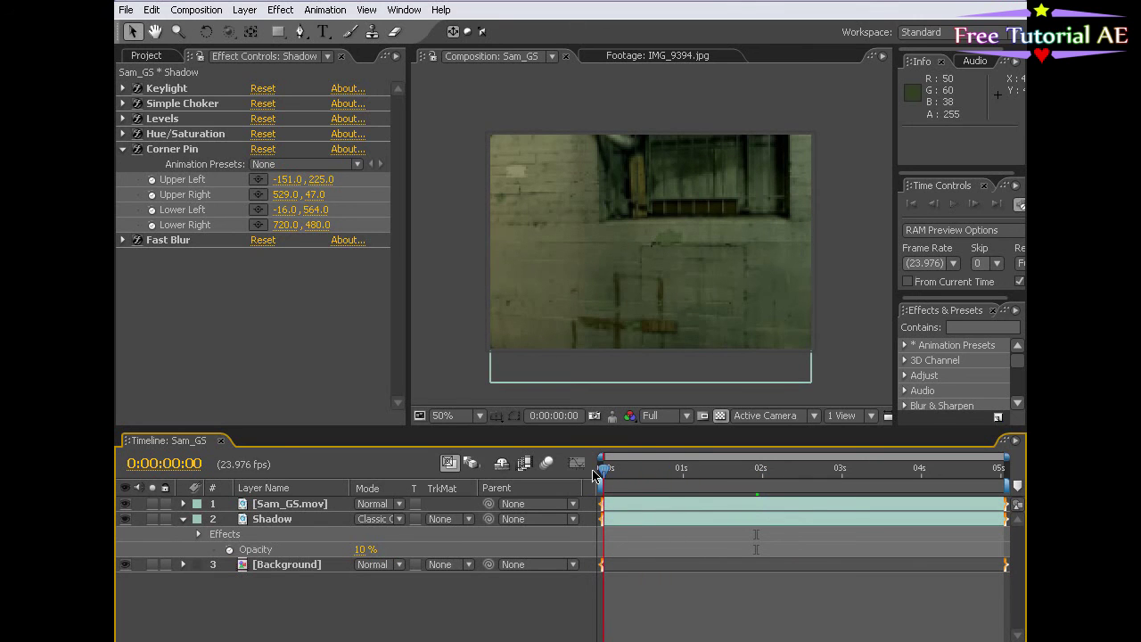
scroll(576, 229, "up", 1)
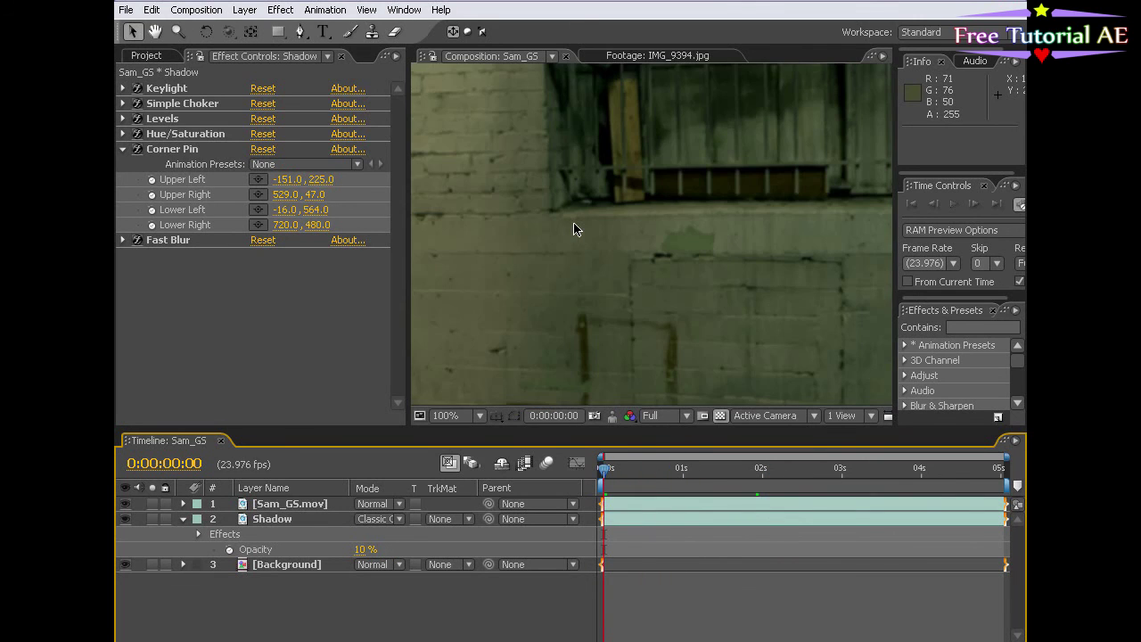
key("KP_0")
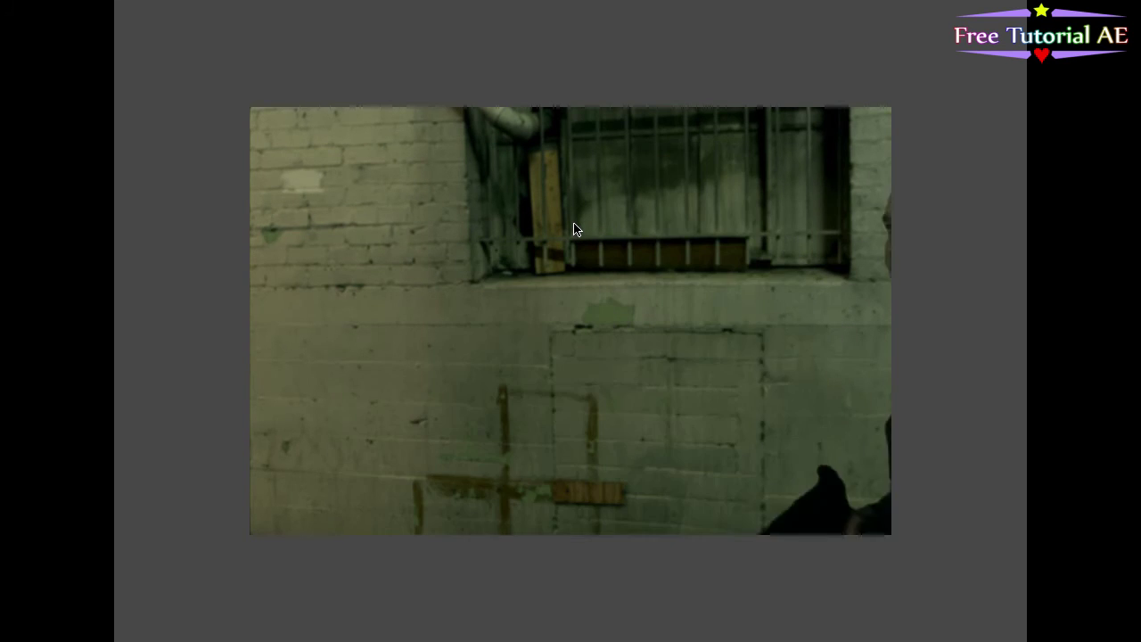
key("space")
scroll(583, 230, "down", 1)
left_click_drag(635, 471, 706, 469)
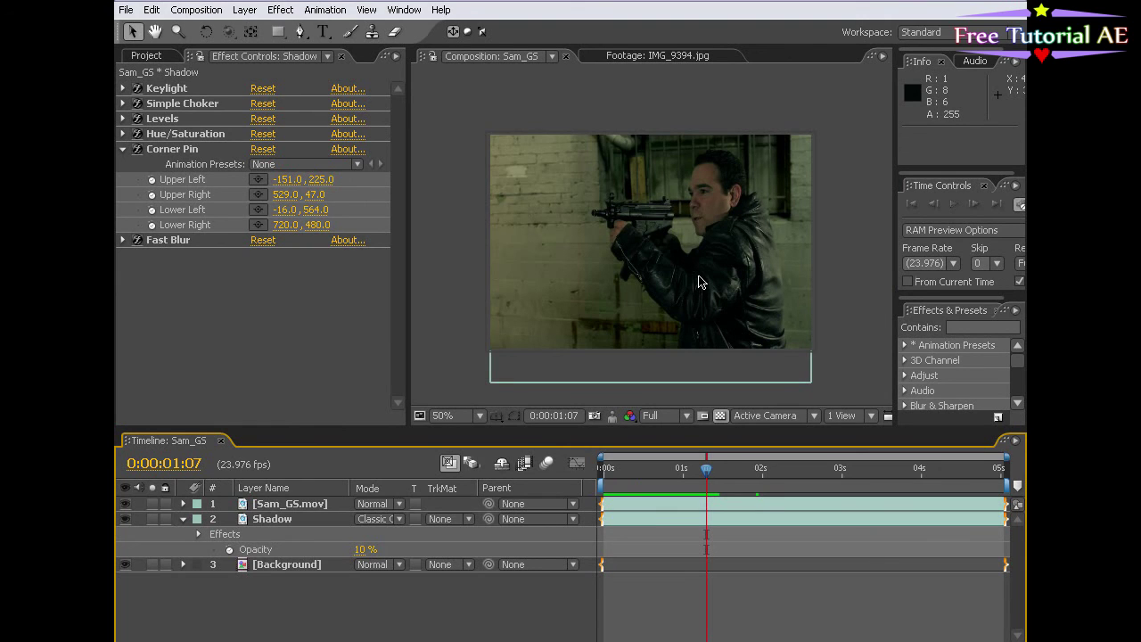
left_click_drag(660, 471, 622, 469)
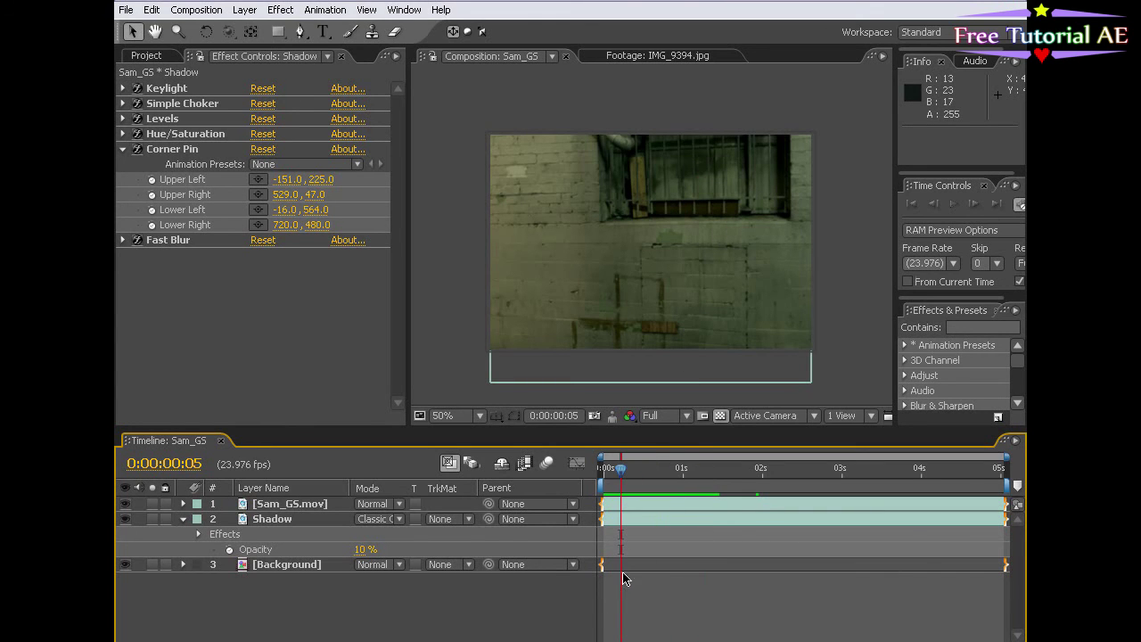
Step: Scale IMG_9394.jpg down to 25% and reposition it inside the Background composition, and return to the Sam_GS composition
double_click(297, 567)
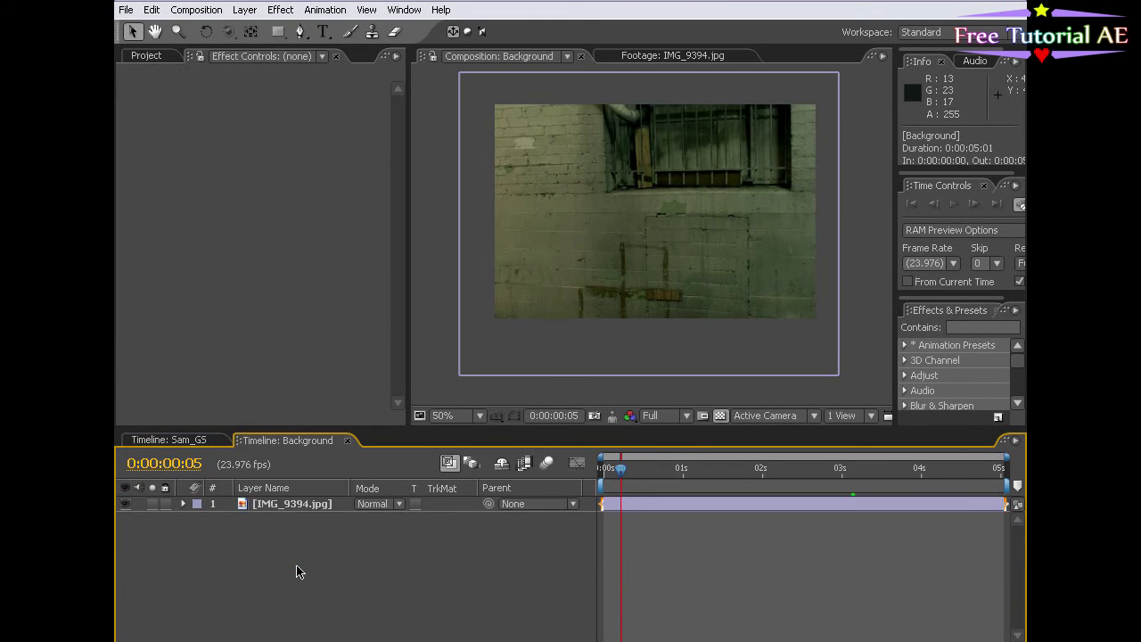
left_click(723, 364)
left_click_drag(841, 380, 821, 361)
left_click_drag(757, 332, 763, 335)
left_click_drag(826, 361, 810, 354)
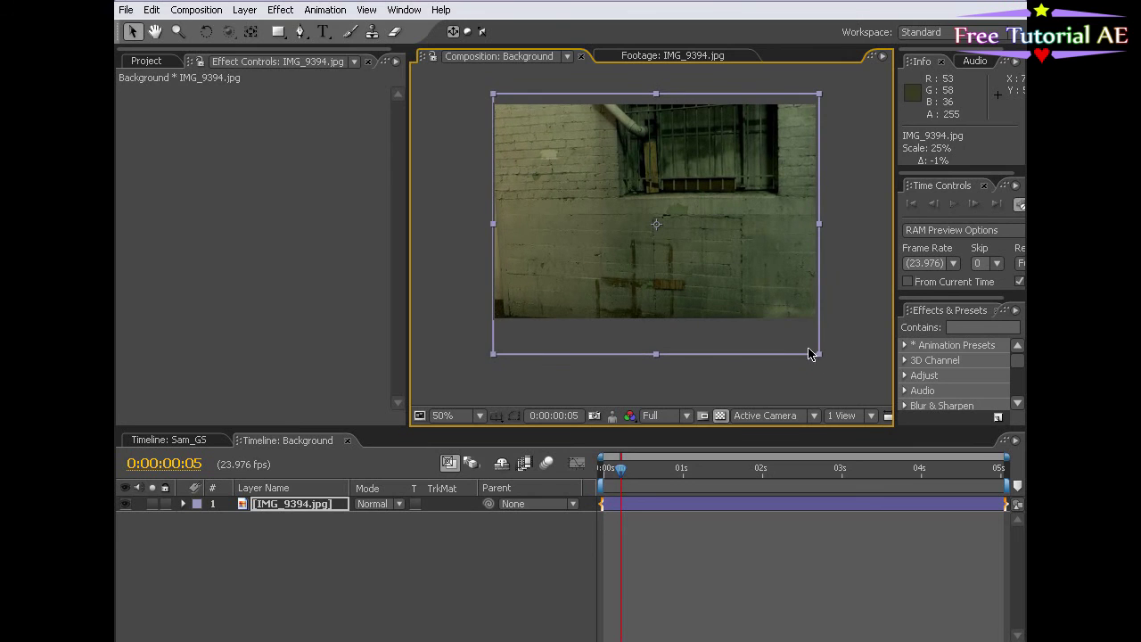
left_click(212, 440)
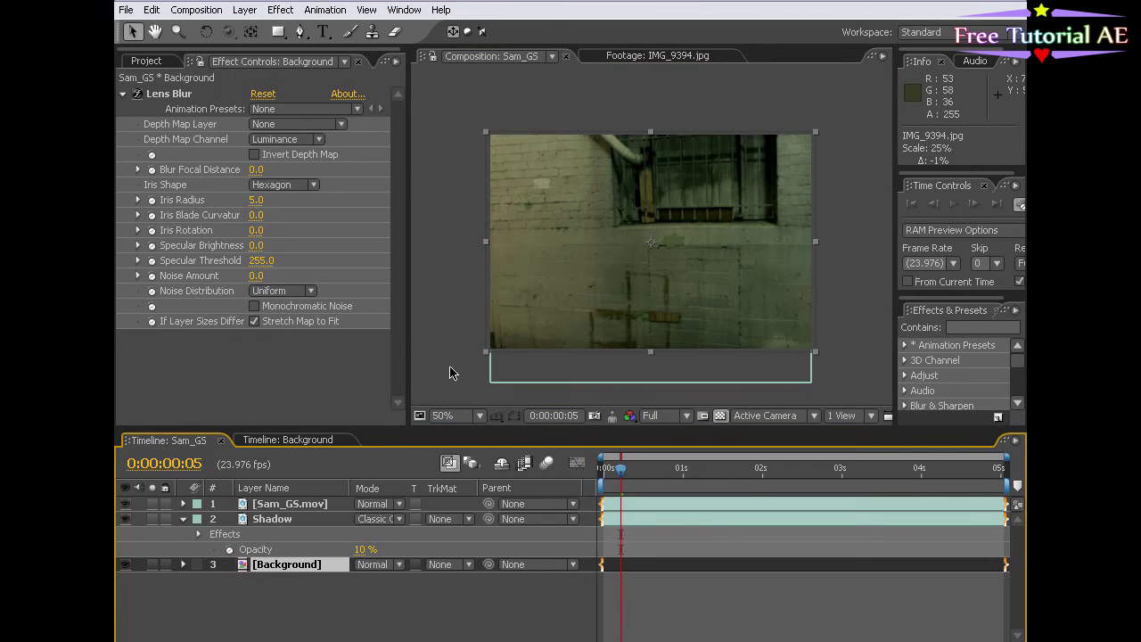
Step: Enlarge the Sam_GS.mov layer slightly, move it to 388, 260, and check the framing at 0:00:01:16 in an enlarged view
left_click_drag(660, 468, 737, 474)
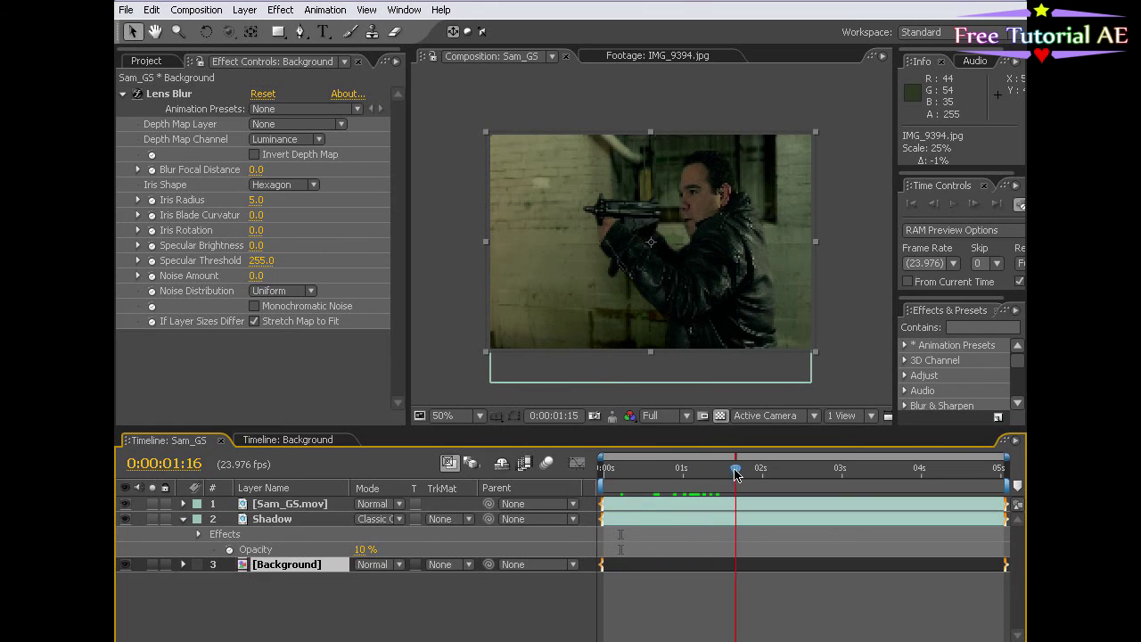
left_click(268, 505)
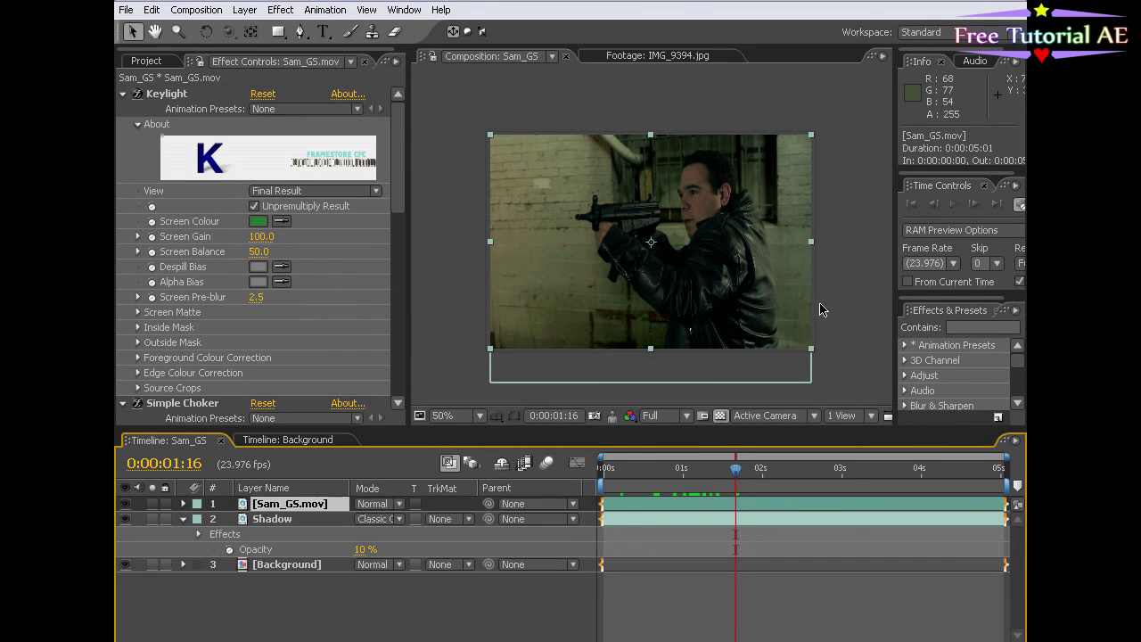
left_click_drag(814, 353, 831, 362)
left_click_drag(737, 277, 749, 286)
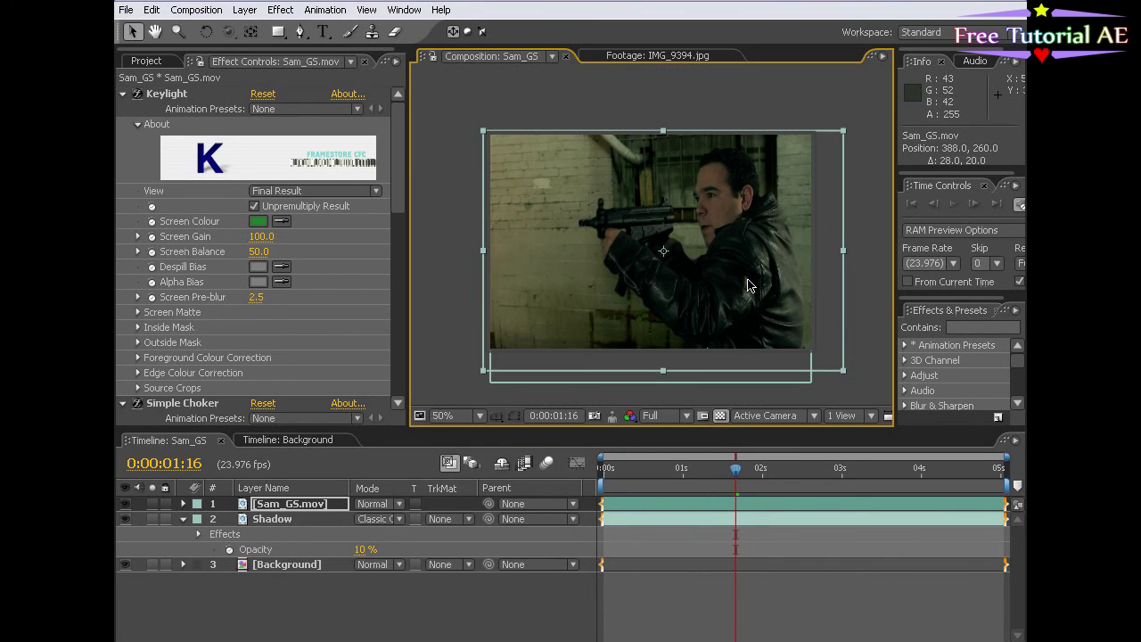
key("grave")
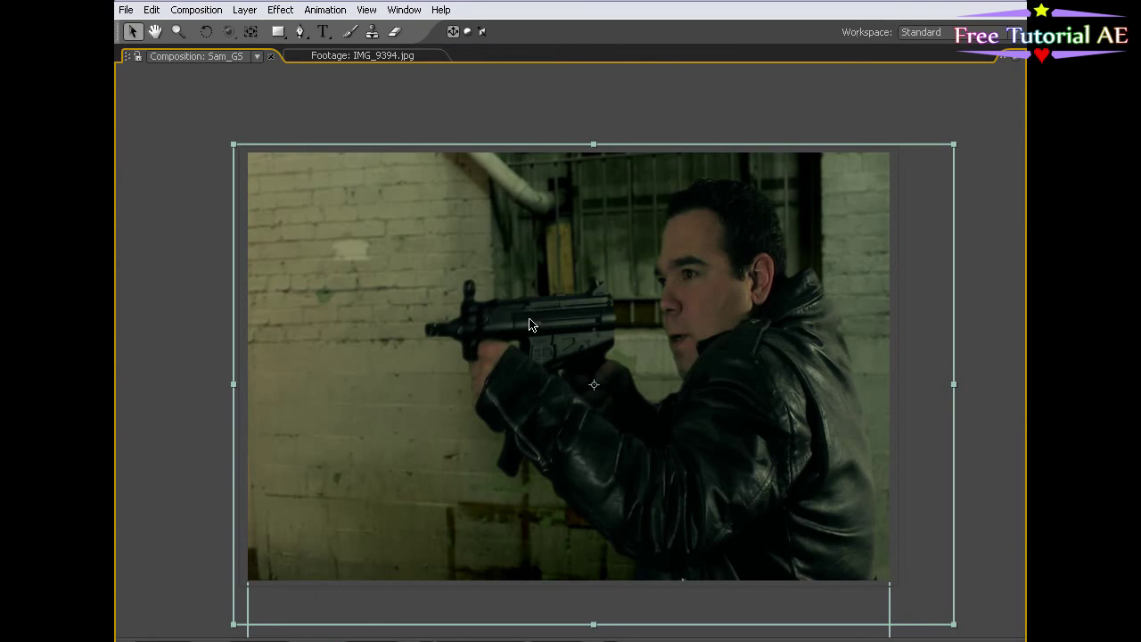
key("grave")
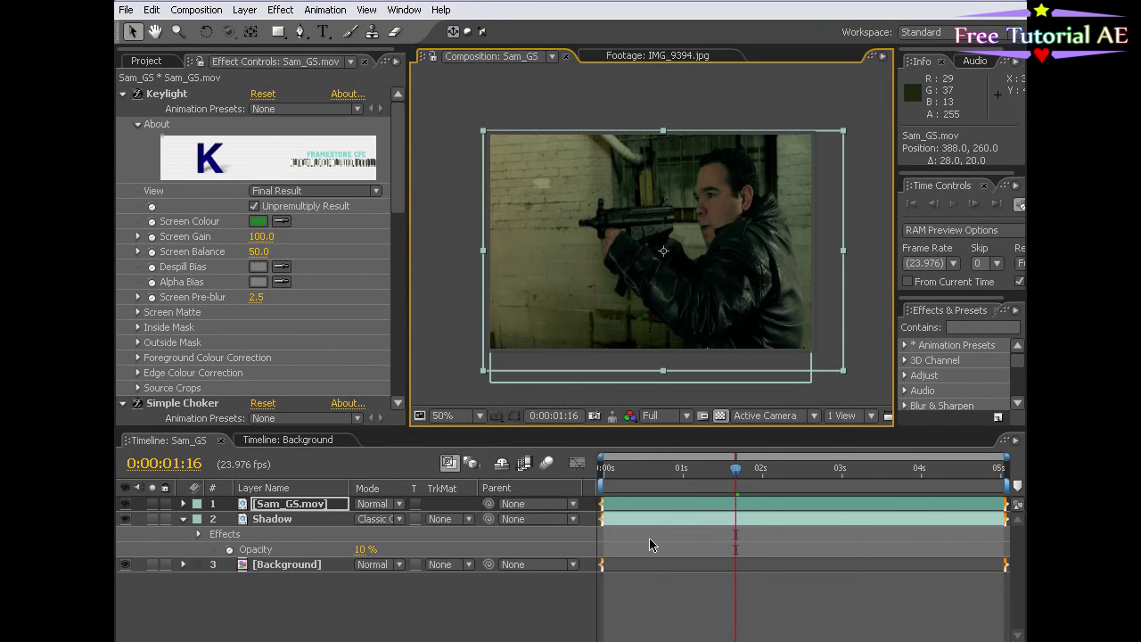
Step: Set the Background layer's Lens Blur Iris Radius to 10 and check the composite in an enlarged view
left_click(649, 564)
left_click(263, 200)
type("5")
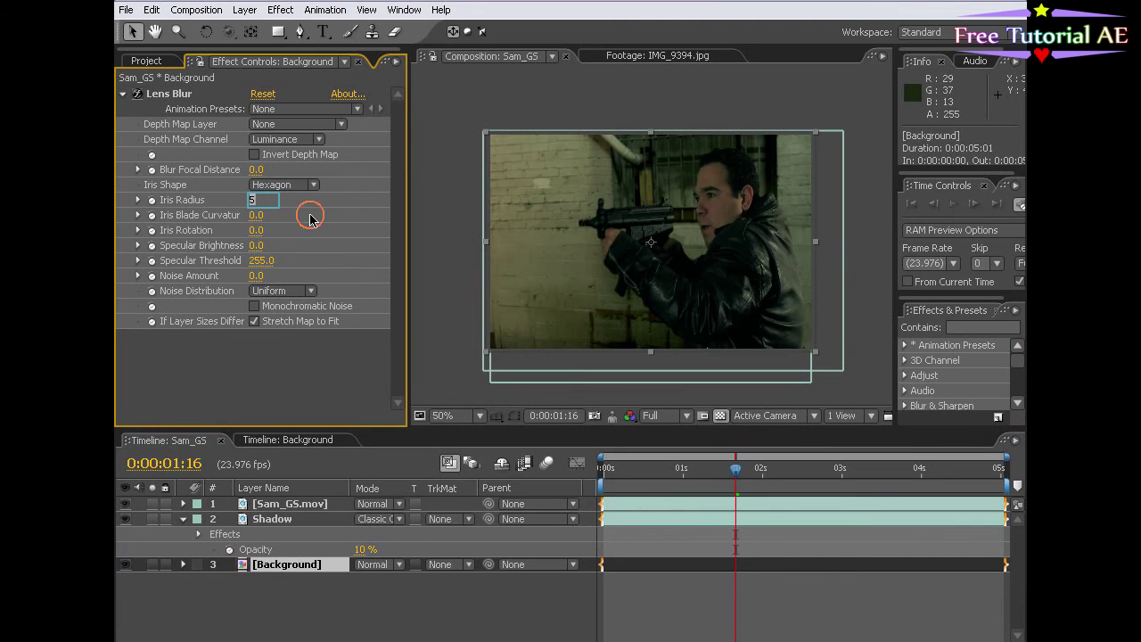
key("Return")
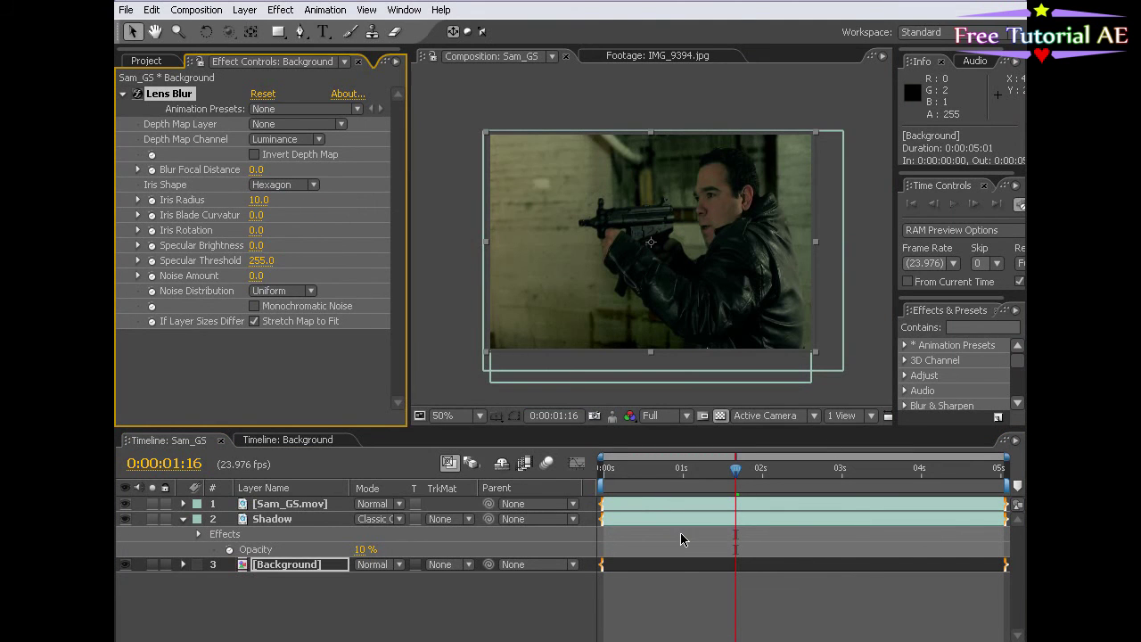
key("grave")
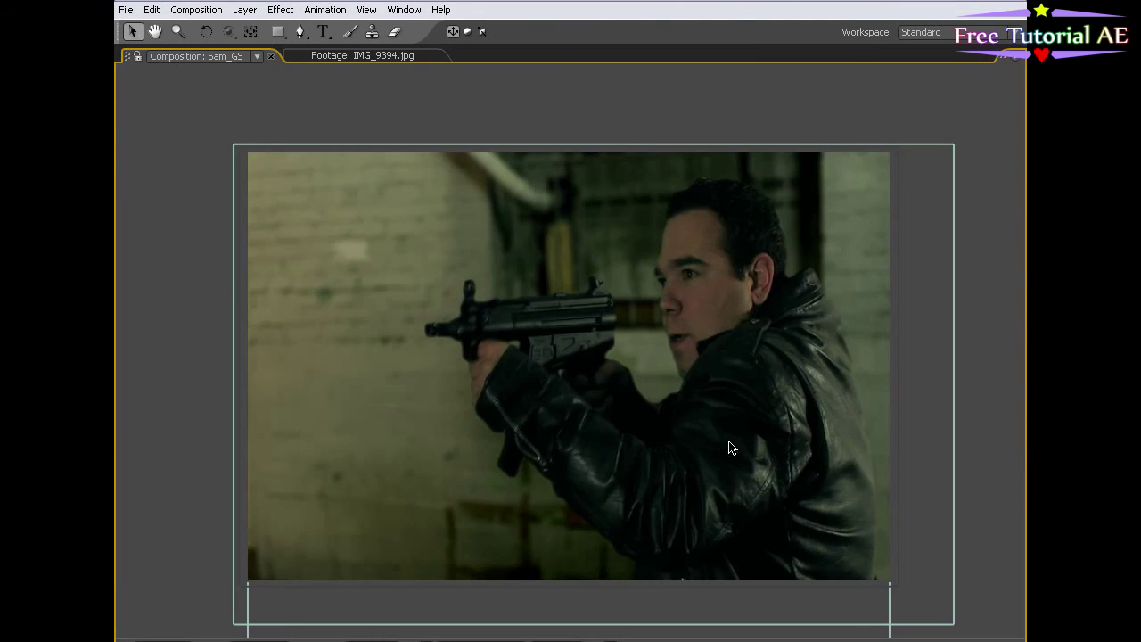